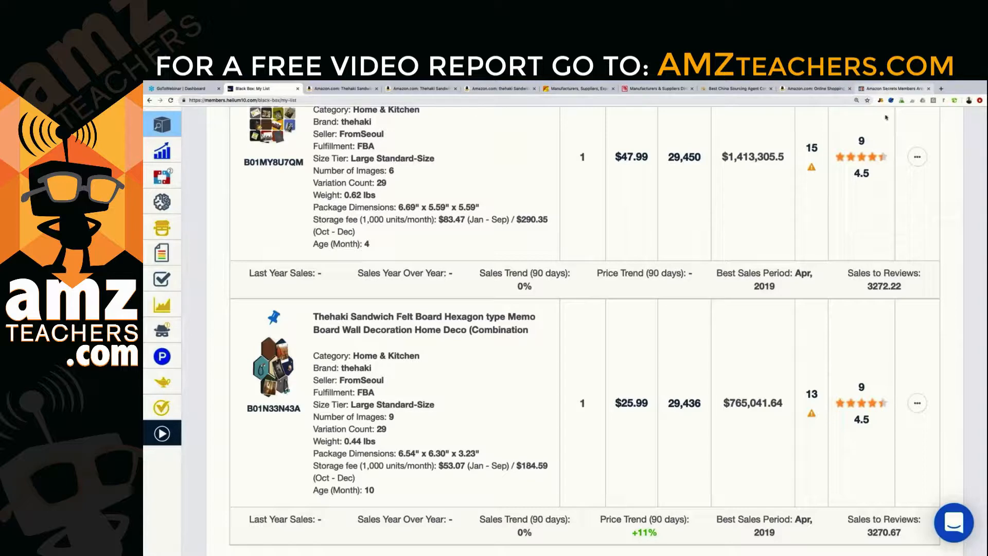
Step: Go to the downloadable resources in the Online Secrets members area, and switch to the Product Sourcing Calculator workbook in Excel
click(876, 91)
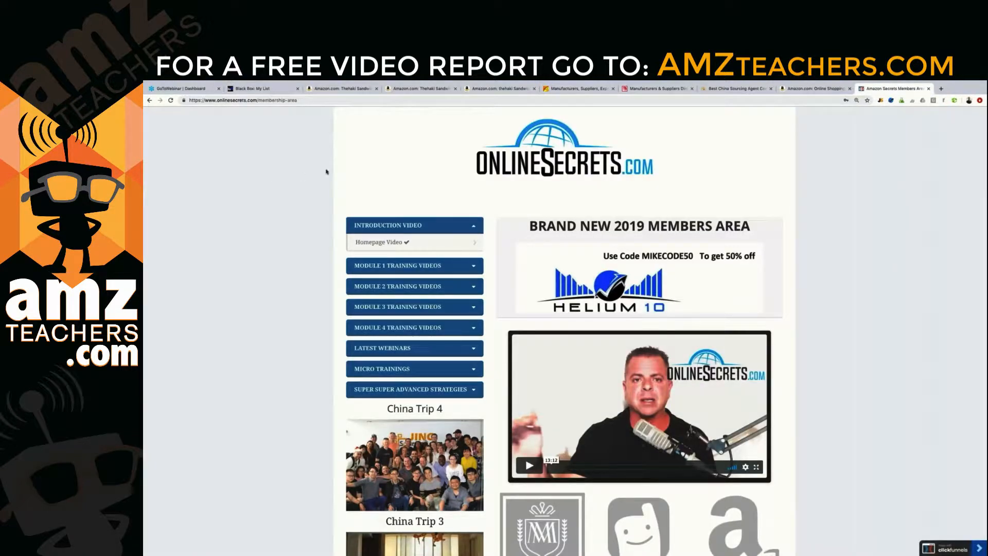
scroll(439, 246, down, 8)
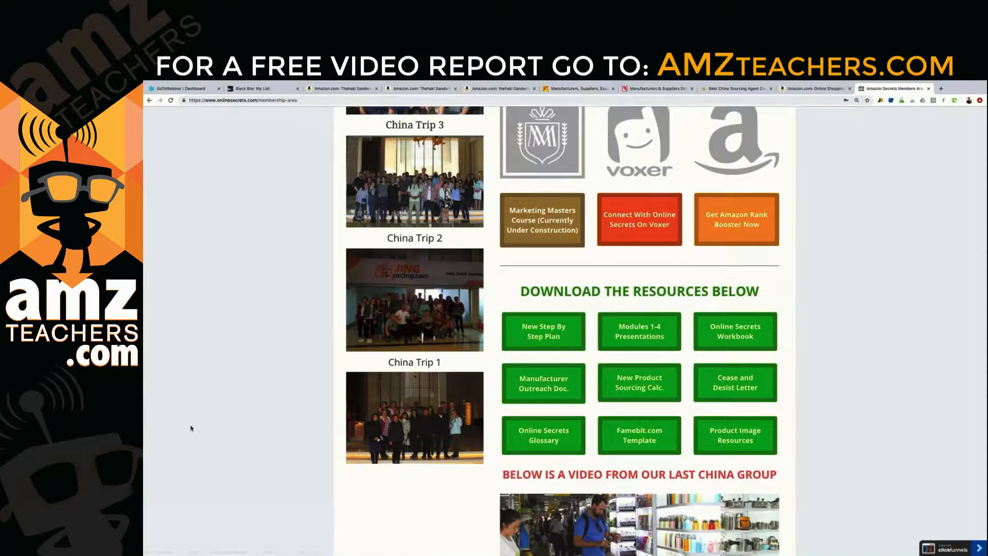
mouse_move(149, 453)
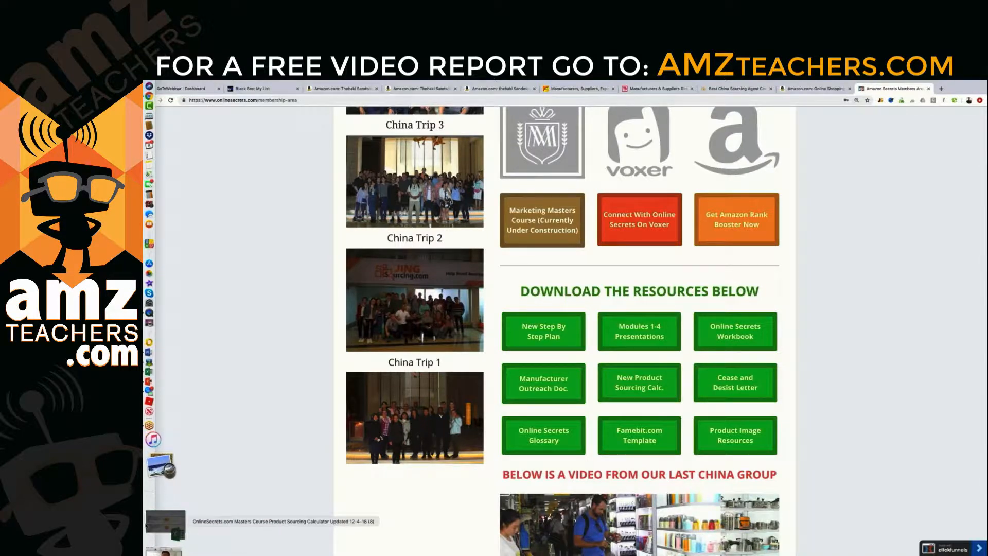
click(164, 522)
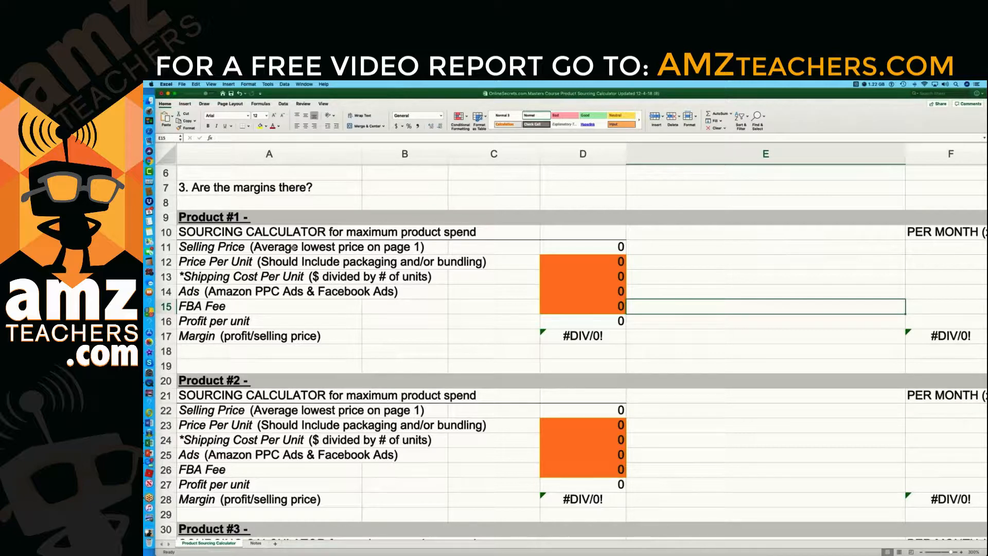
Step: Switch back to Chrome and view the Amazon listing for the Thehaki hexagon felt memo board, Combination 7pcs Set
click(156, 155)
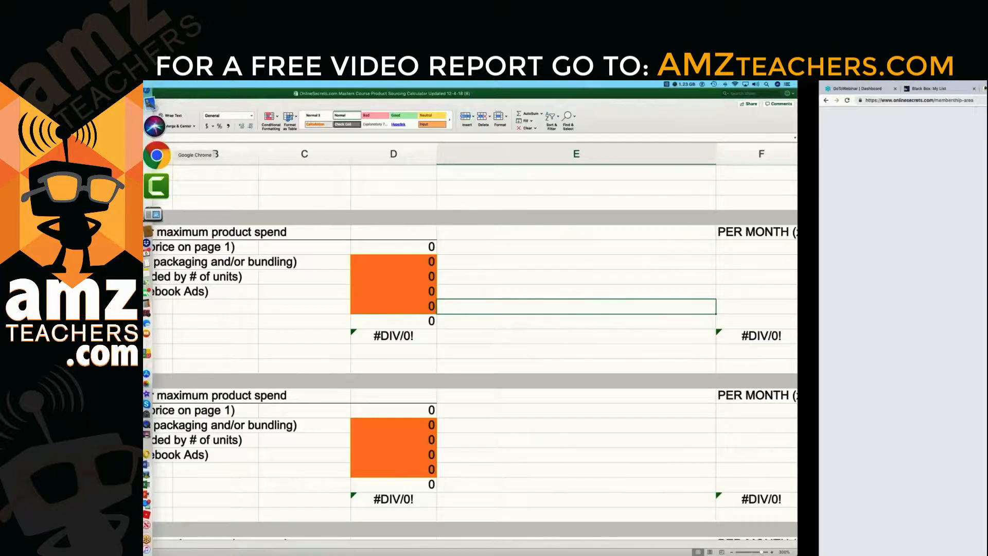
scroll(566, 329, up, 6)
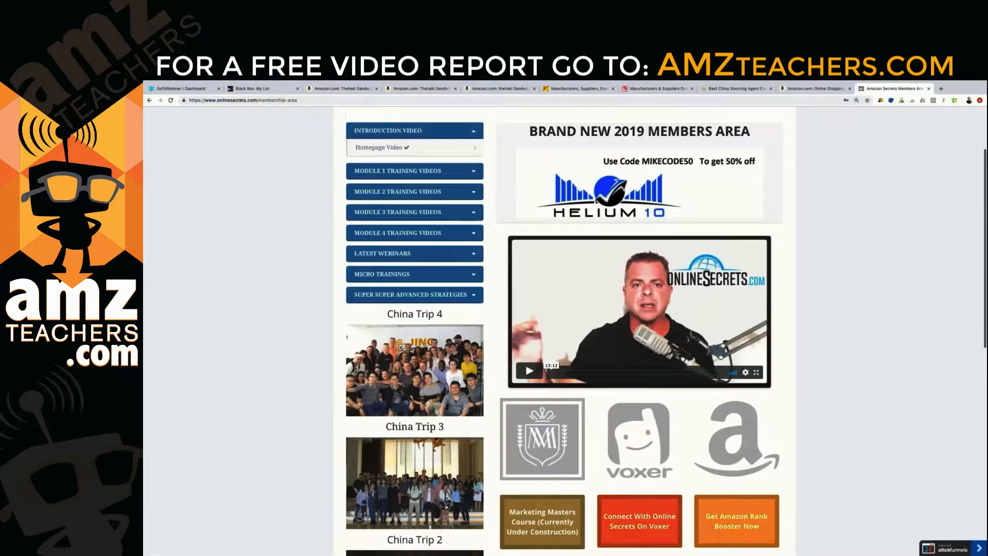
click(355, 90)
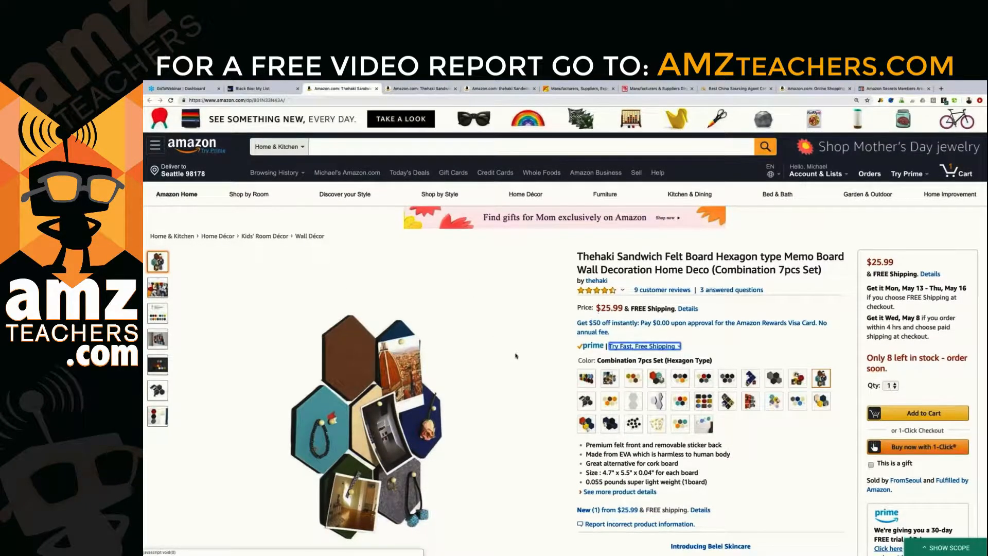
scroll(516, 355, down, 1)
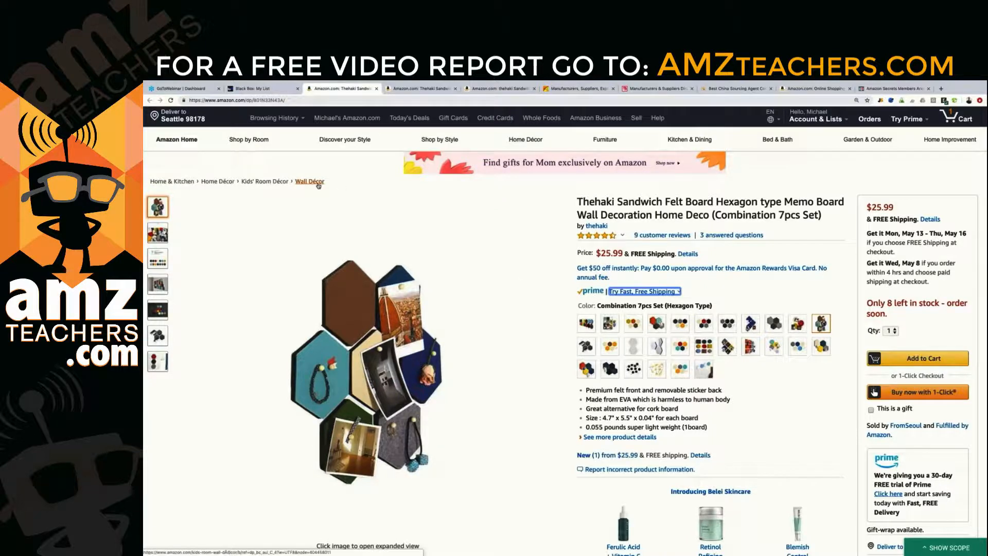
Step: Search Amazon across all departments for "sandwich felt board"
scroll(360, 216, up, 2)
click(278, 149)
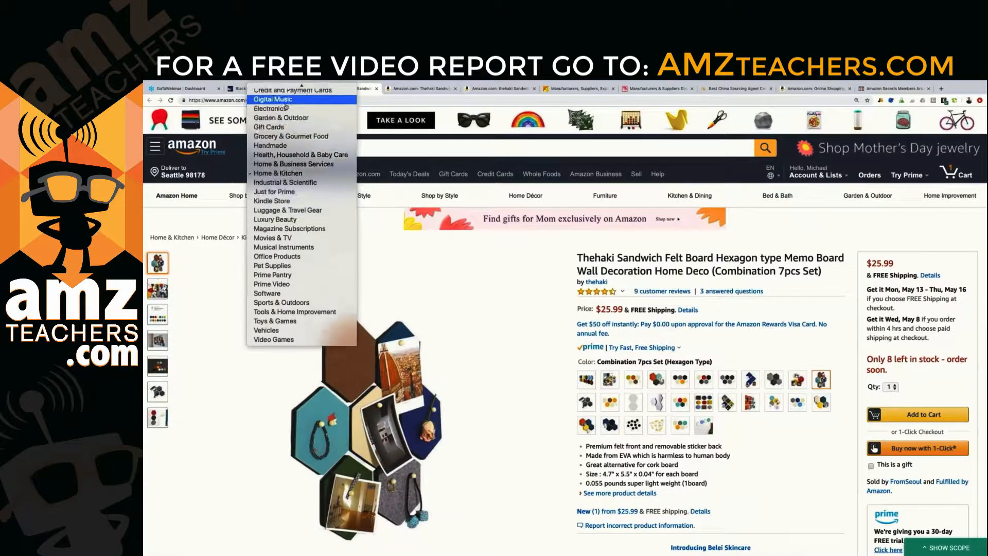
click(278, 88)
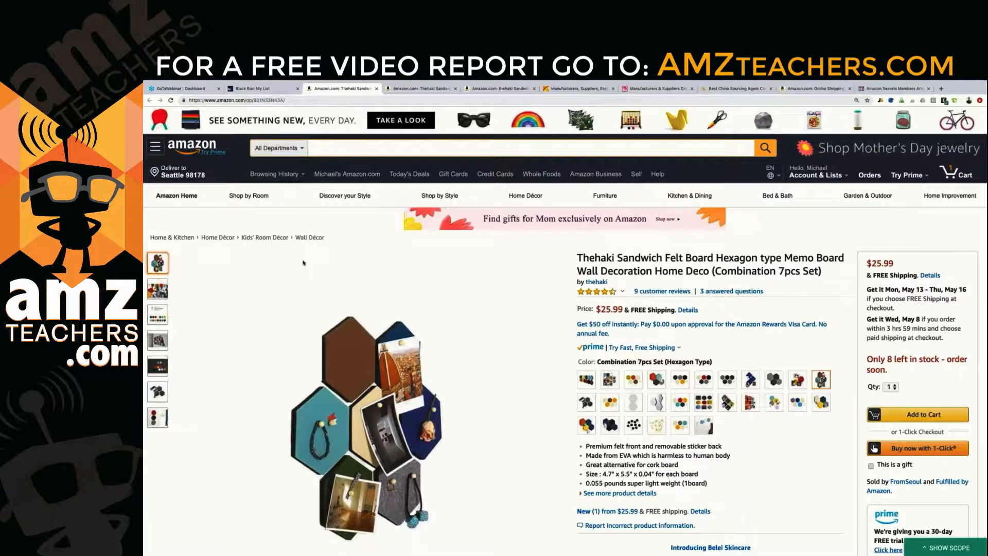
text(sandwich felt )
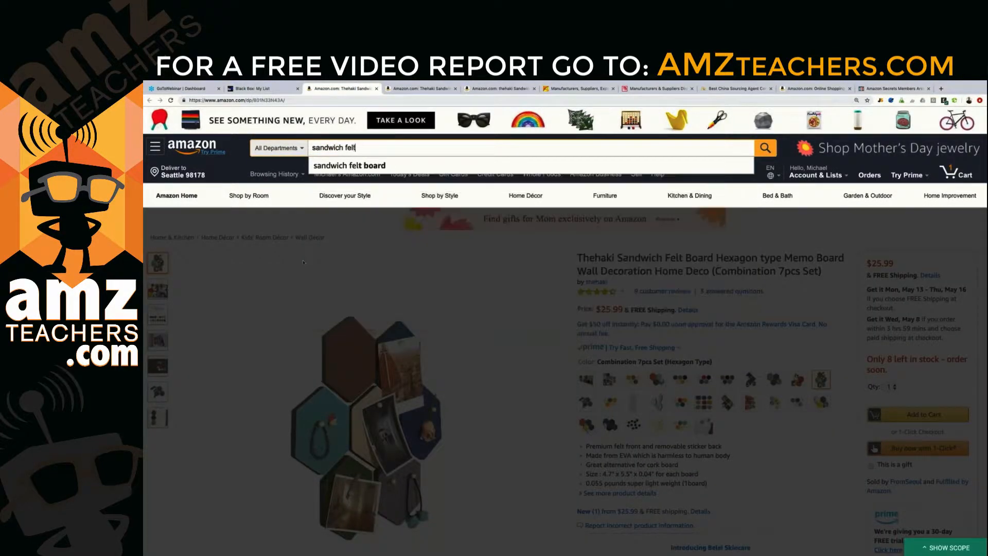
text(board)
key(Return)
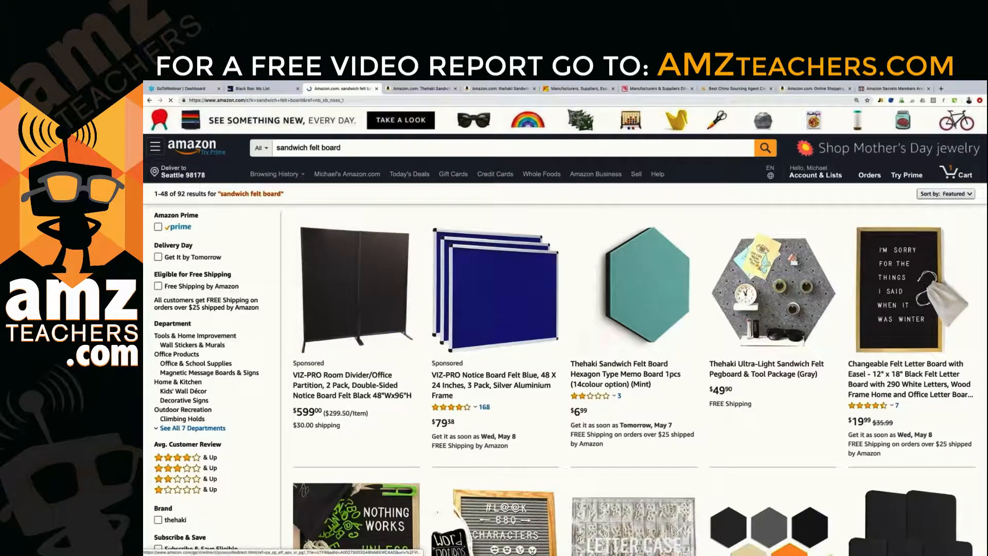
Step: Examine the full page of sandwich felt board results for competing products, their prices, review counts and sales ranks
scroll(646, 402, down, 10)
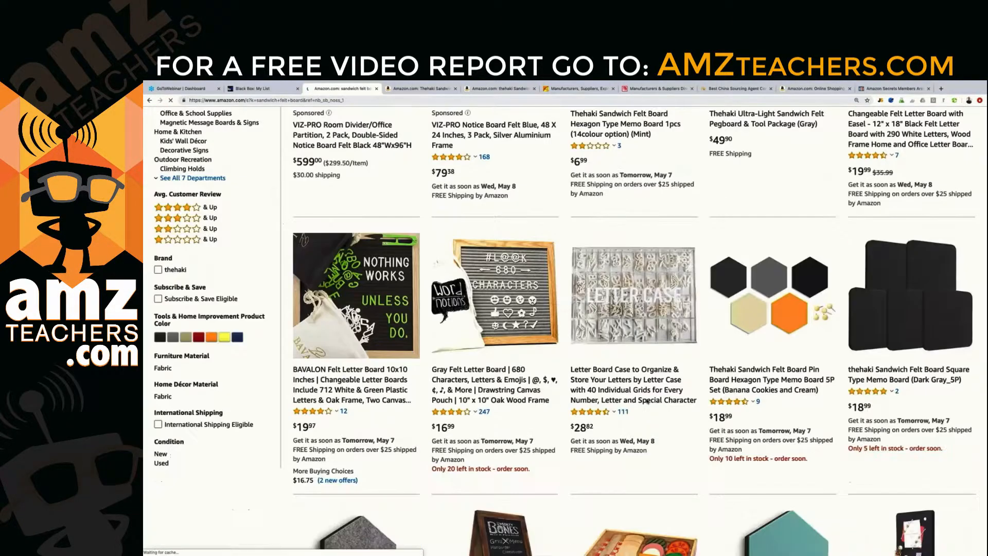
scroll(647, 401, down, 10)
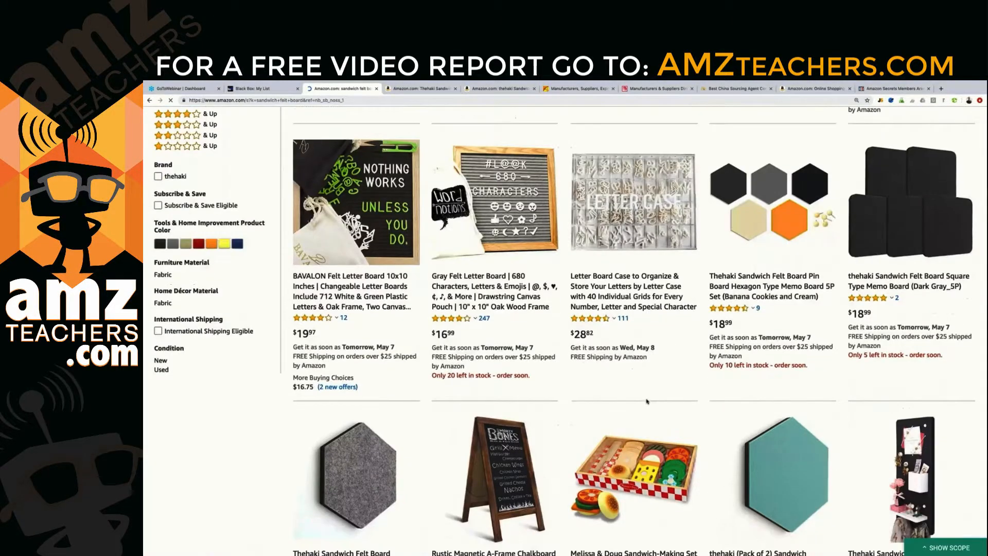
scroll(647, 401, down, 12)
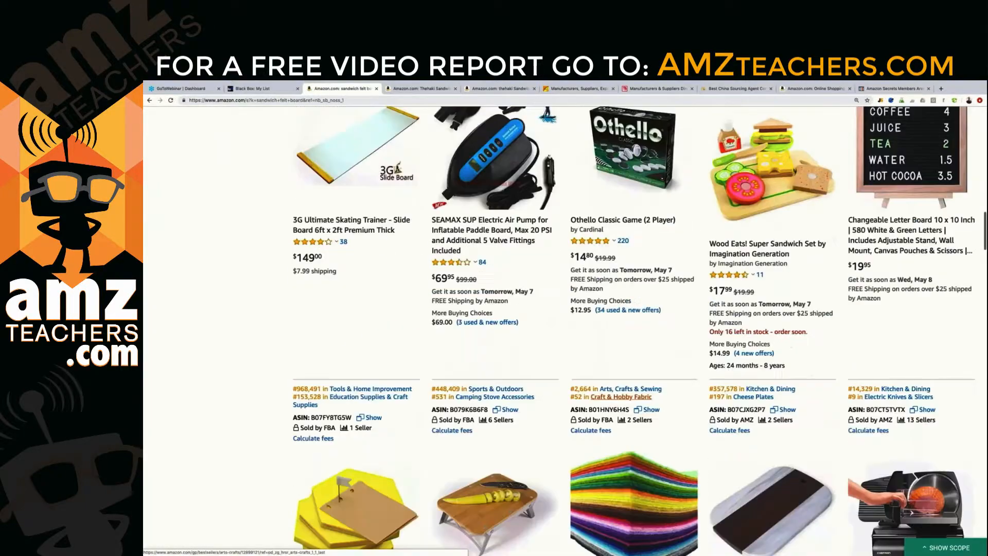
scroll(647, 401, down, 5)
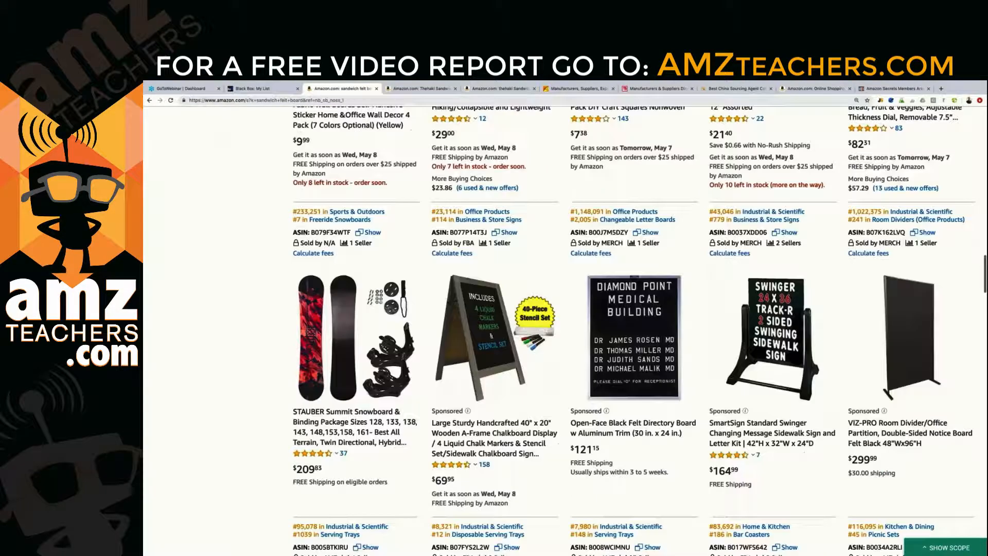
scroll(647, 401, up, 20)
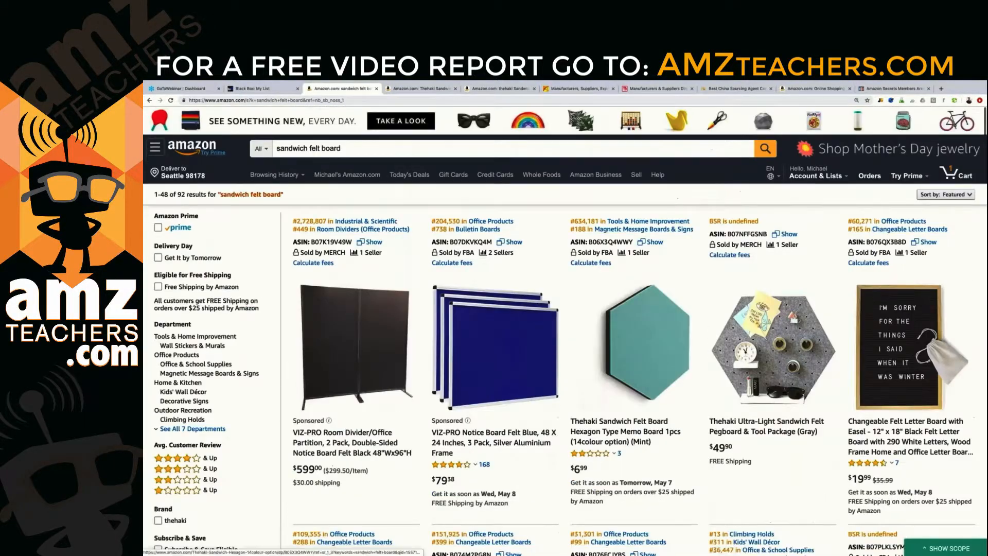
scroll(647, 402, down, 12)
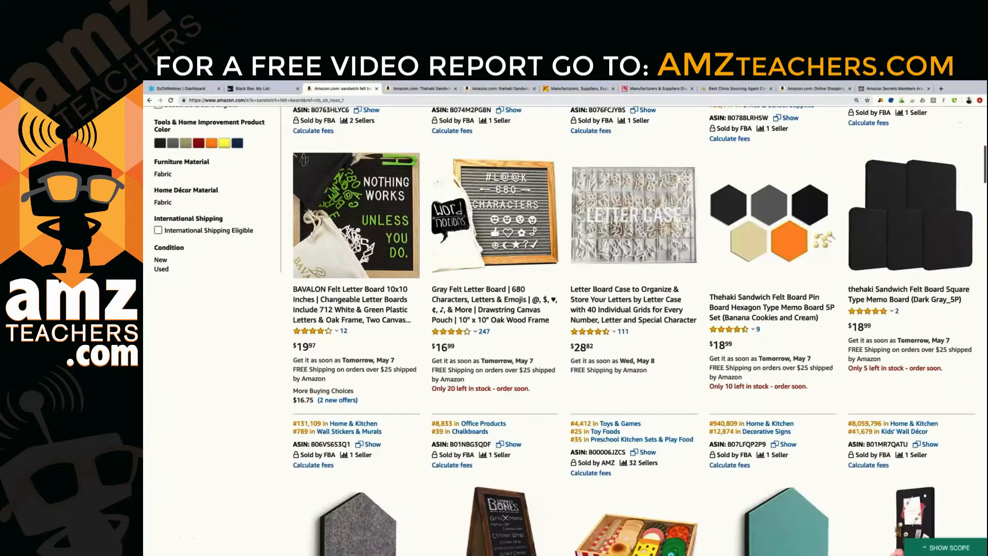
scroll(647, 401, down, 14)
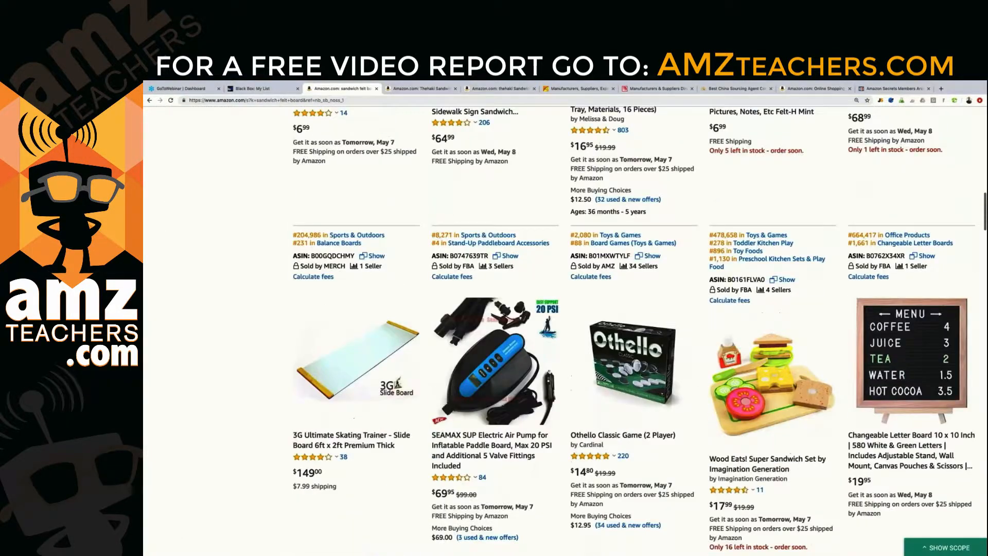
scroll(647, 401, down, 16)
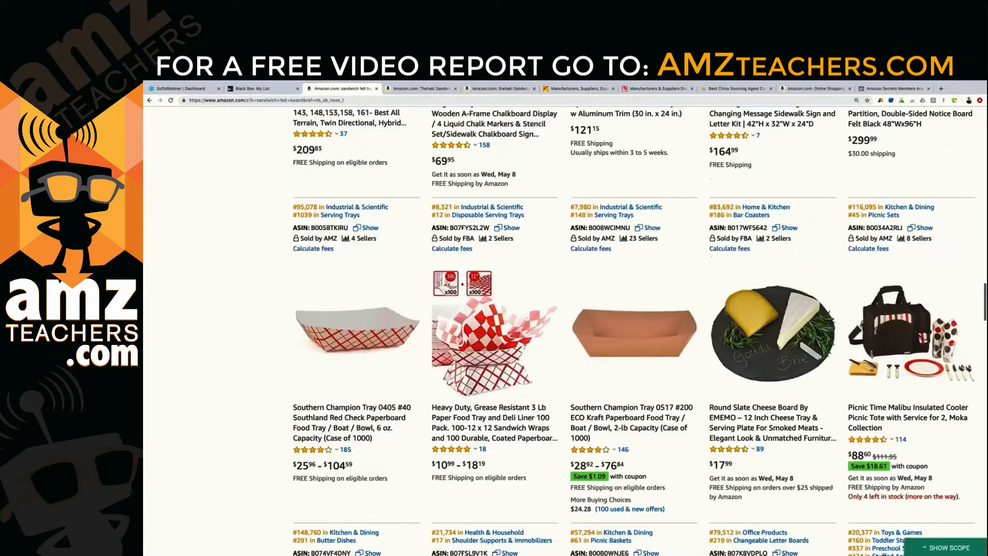
scroll(633, 217, down, 12)
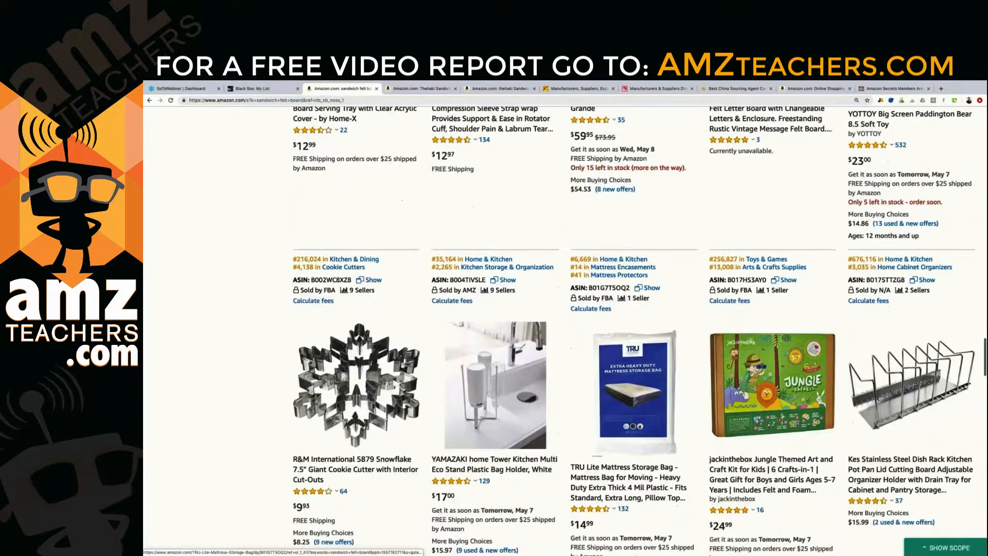
scroll(647, 401, down, 15)
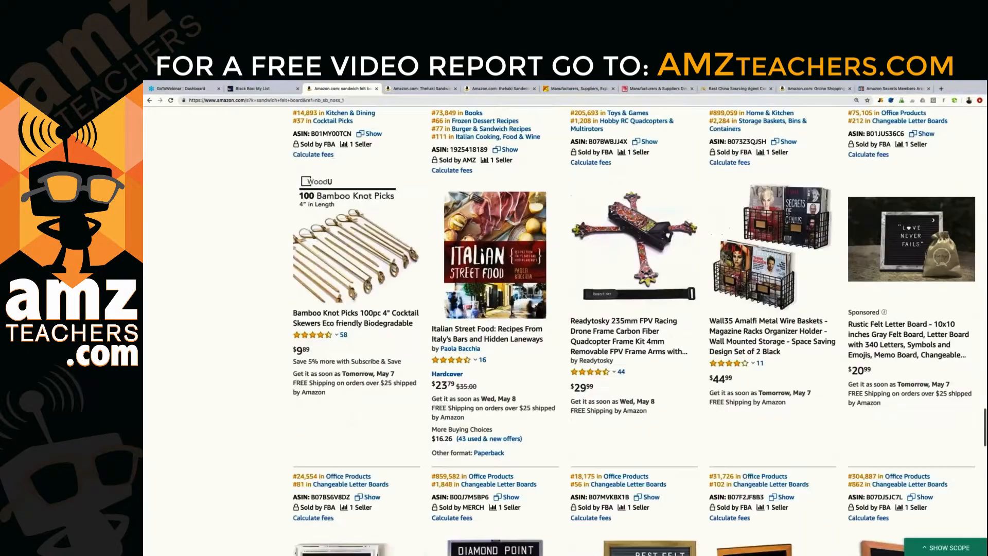
scroll(647, 400, down, 8)
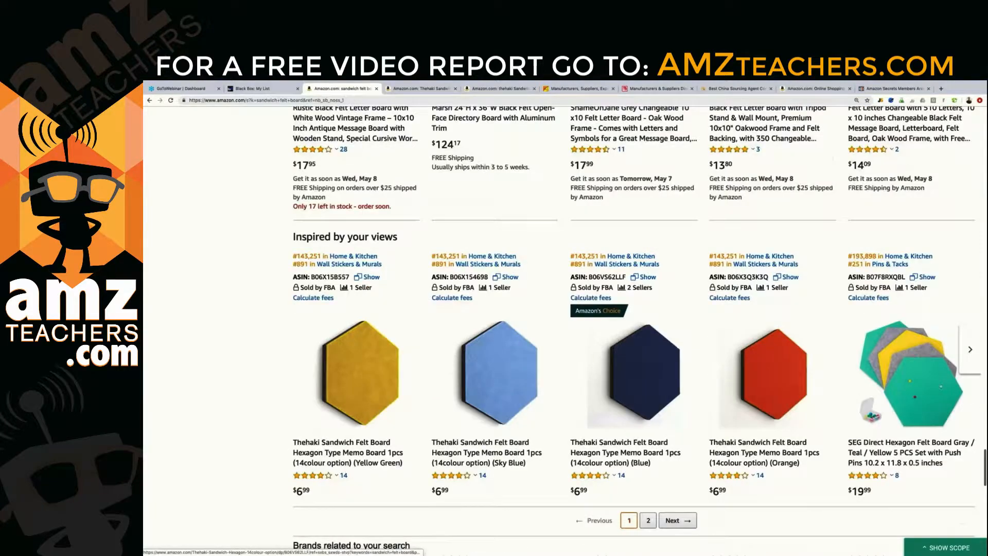
scroll(633, 319, up, 20)
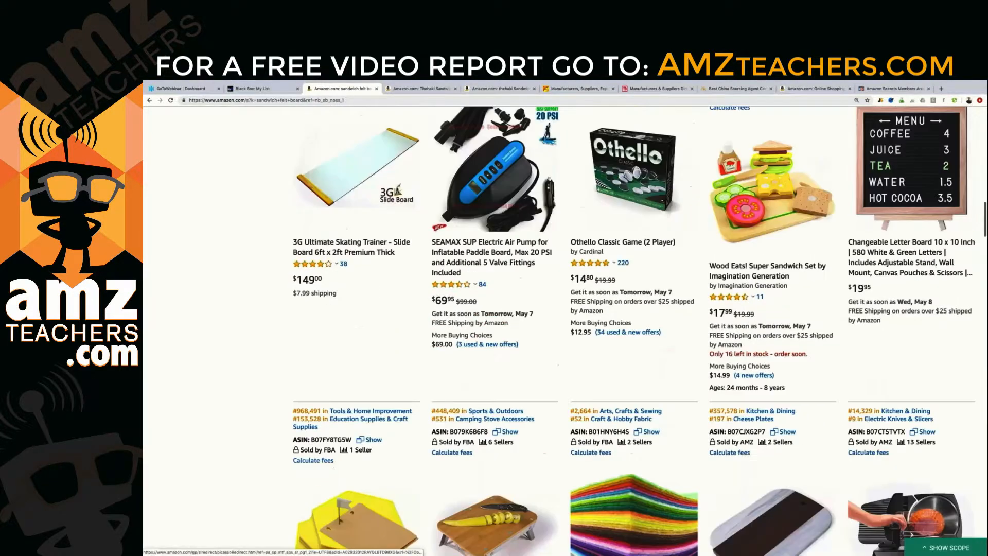
scroll(633, 319, up, 15)
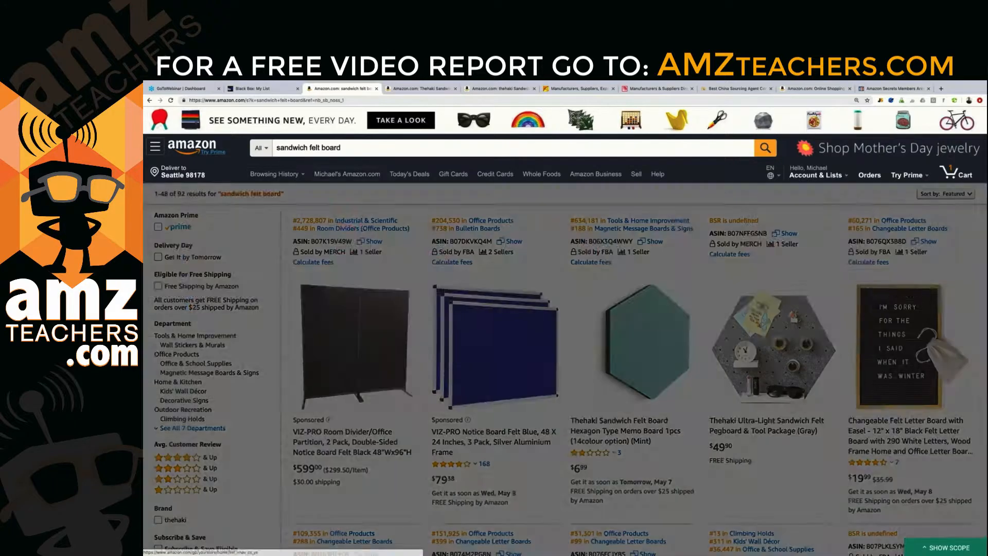
Step: Check the title of the Thehaki square felt board listing and refine the search to "sandwich felt board wall decoration"
click(350, 149)
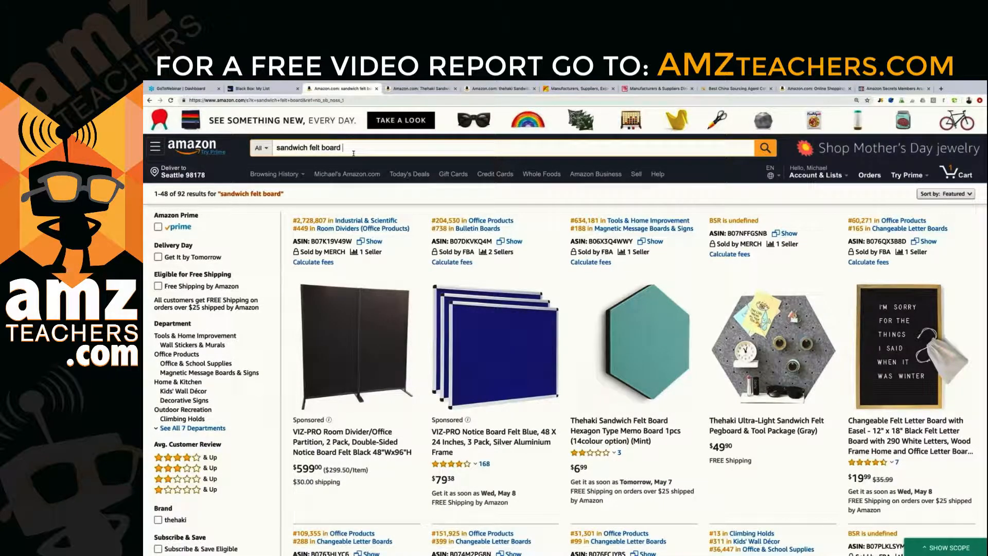
text(wall decoragtio)
key(BackSpace)
text(tion)
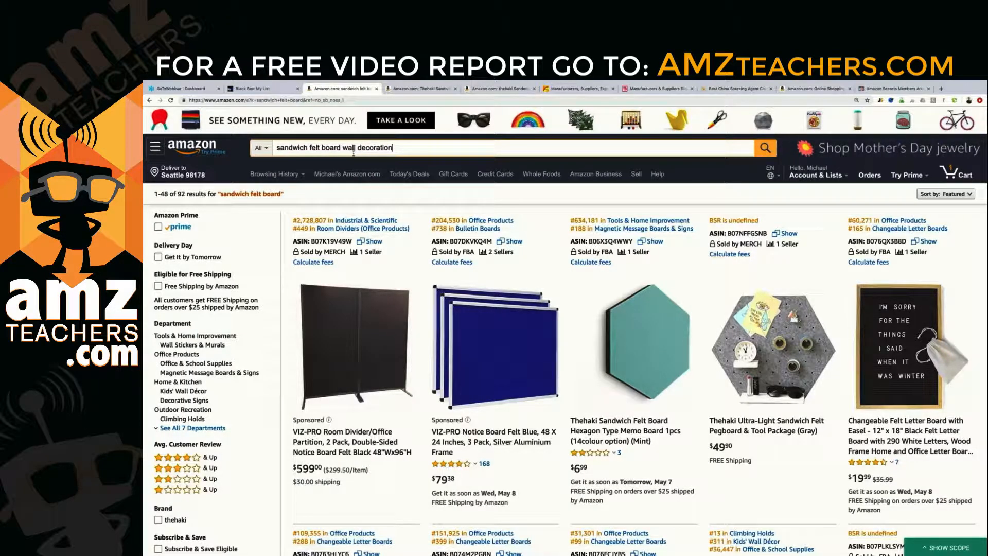
click(412, 89)
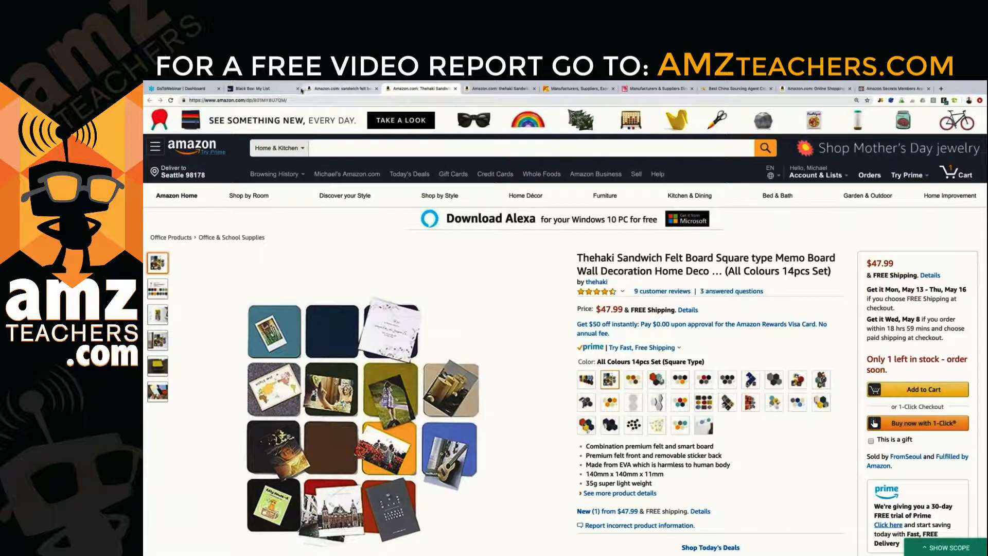
click(320, 89)
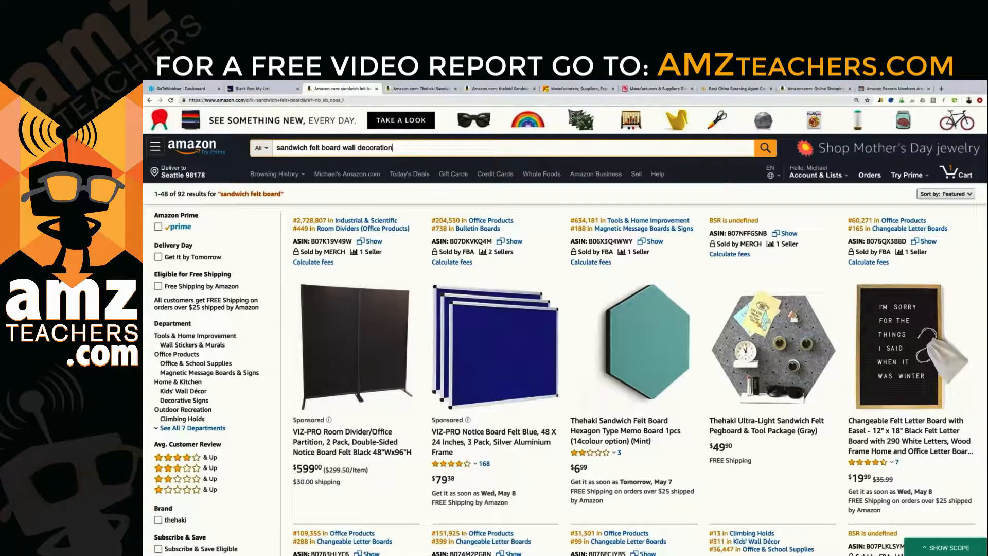
click(765, 148)
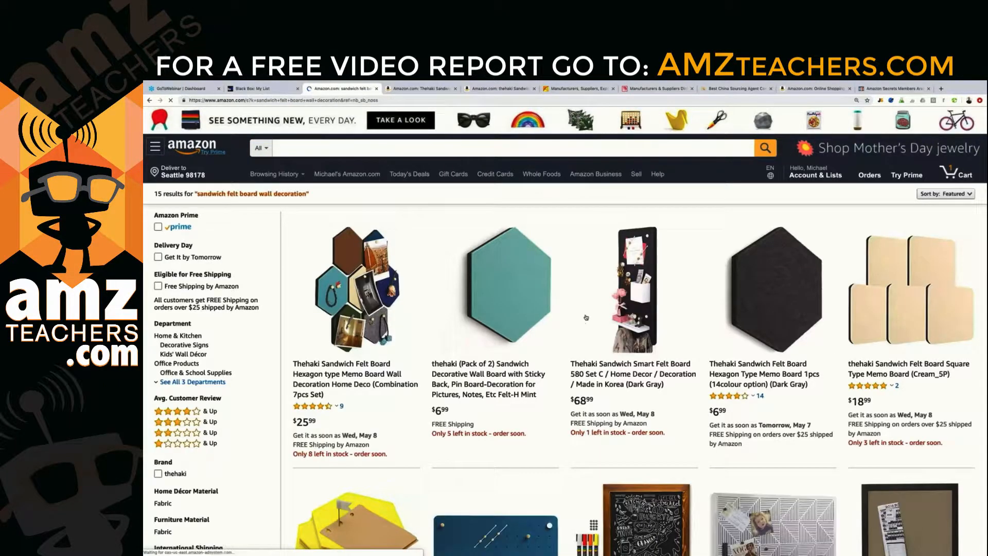
Step: Examine the sandwich felt board wall decoration results for similar boards, their sellers, prices and reviews
scroll(585, 305, down, 4)
scroll(584, 306, down, 2)
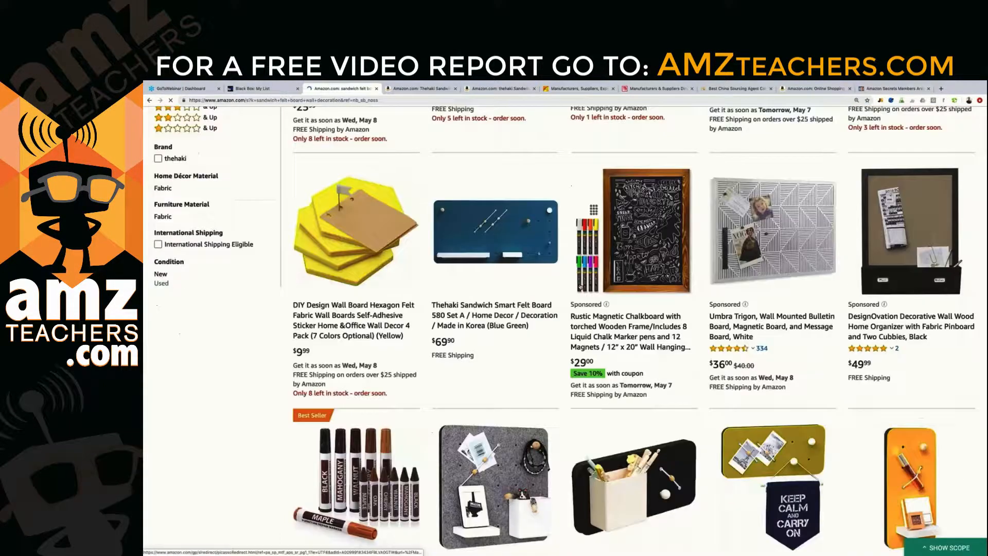
scroll(584, 306, up, 8)
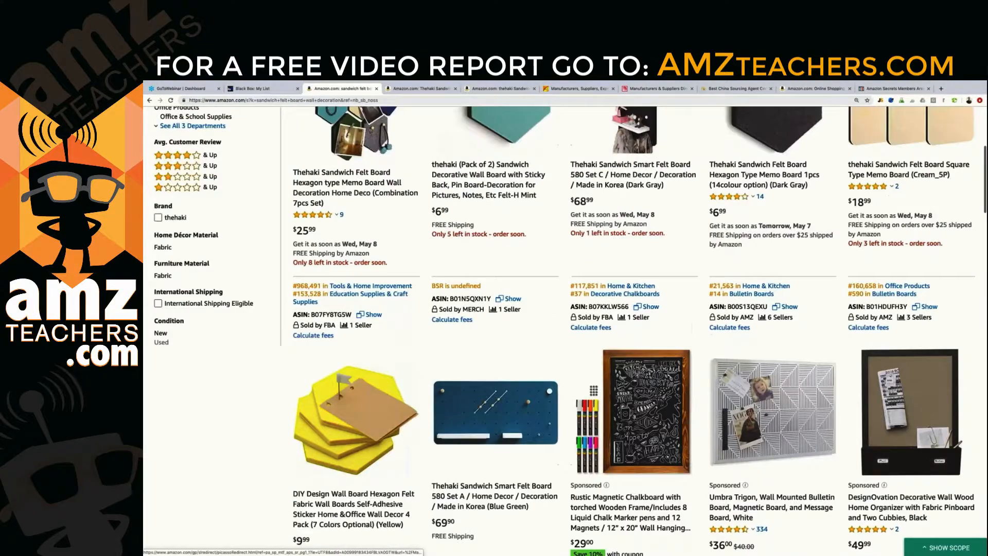
scroll(584, 306, down, 4)
scroll(633, 252, down, 10)
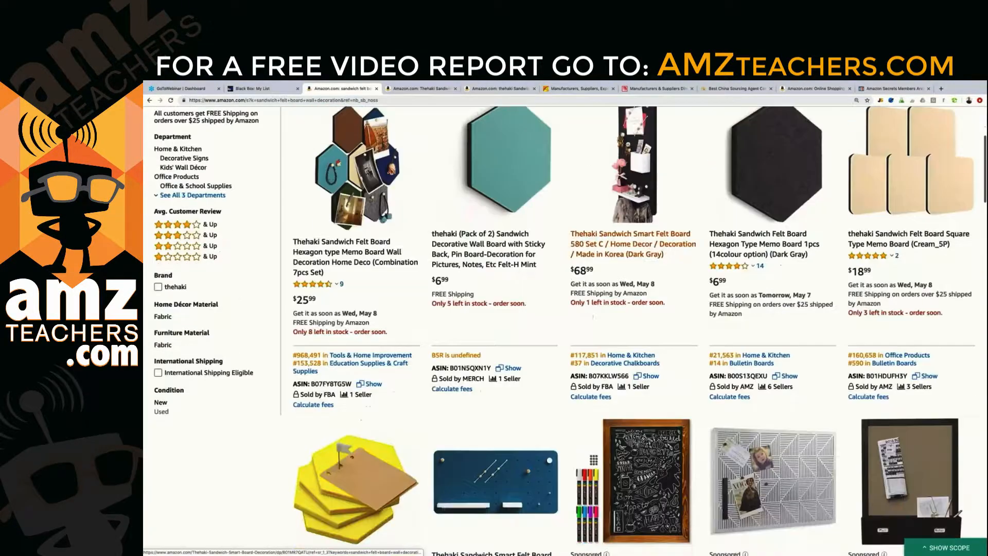
scroll(633, 330, down, 8)
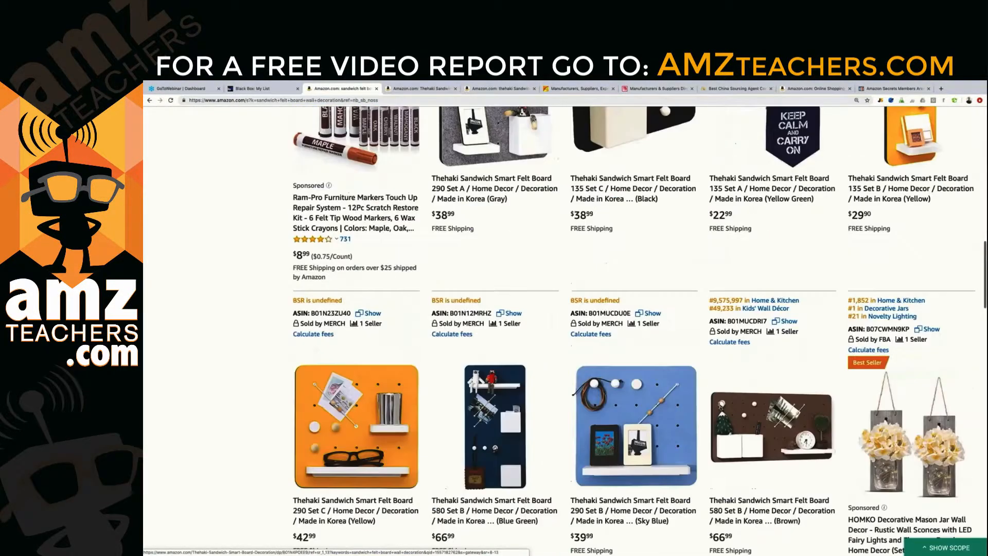
scroll(585, 330, down, 8)
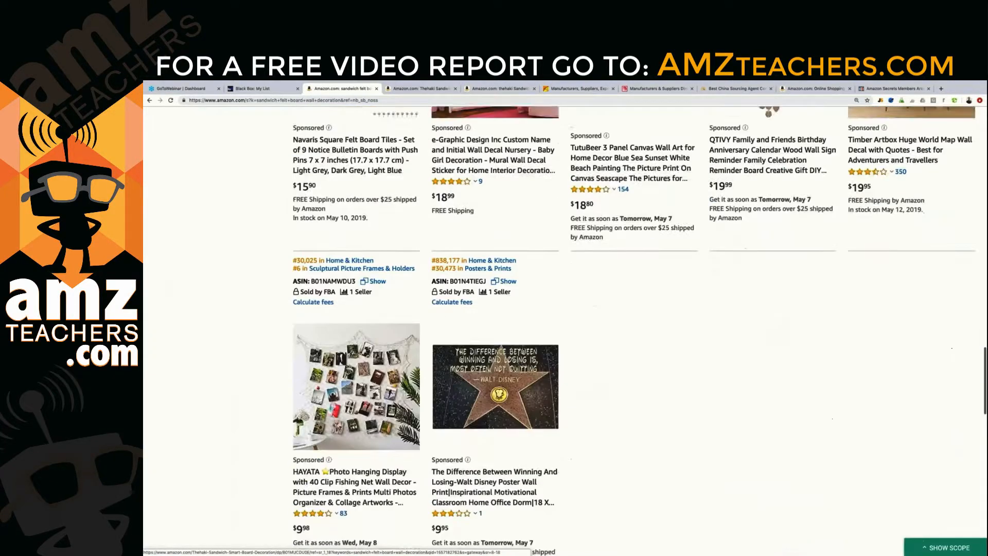
Step: Run Helium 10's Xray product research on the sandwich felt board wall decoration results and sort the listings by highest revenue
scroll(584, 329, up, 10)
scroll(632, 319, up, 15)
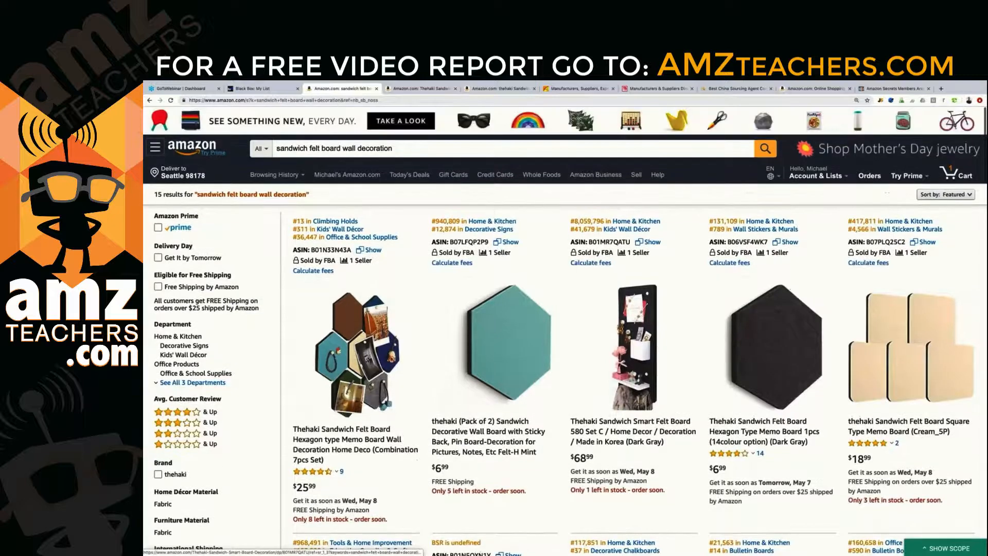
scroll(357, 300, down, 1)
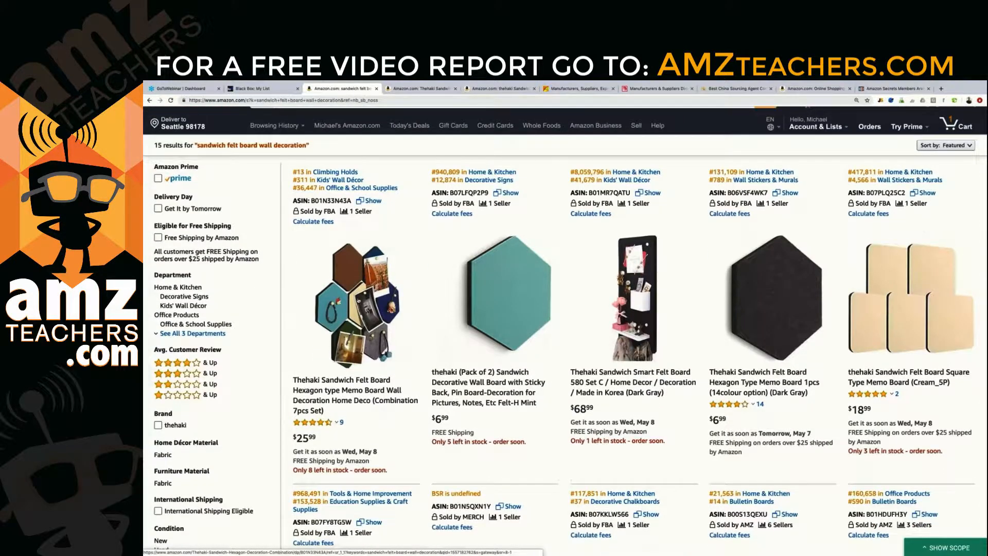
scroll(357, 301, up, 1)
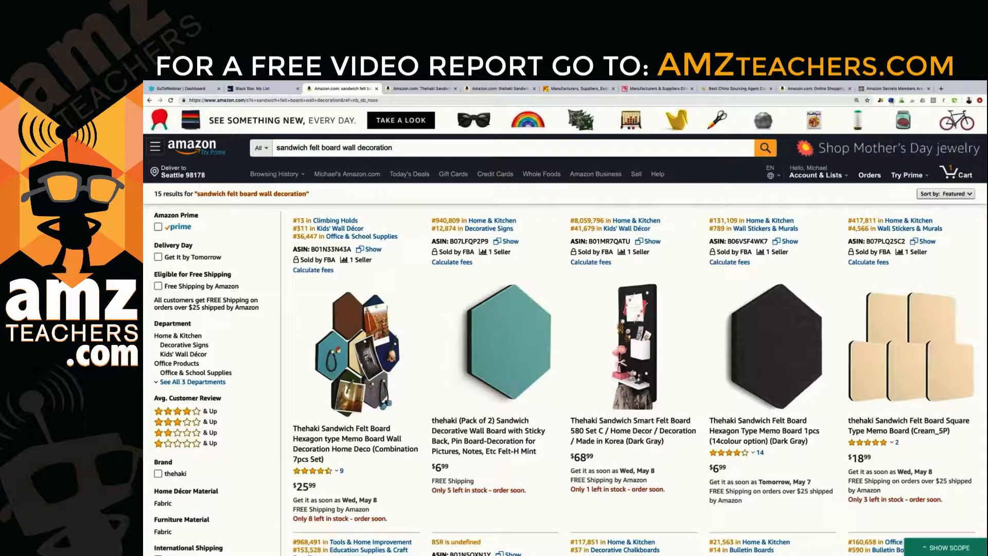
click(891, 101)
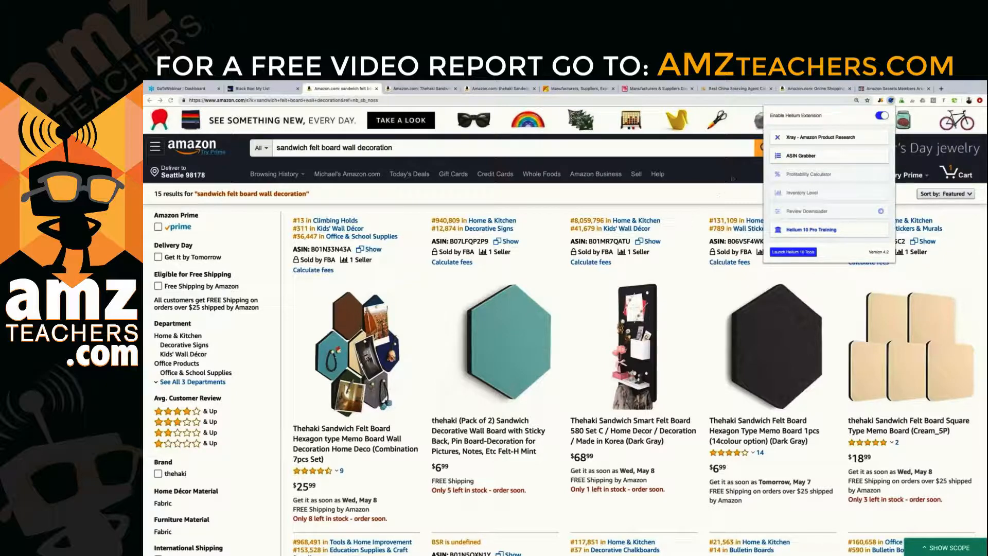
click(817, 138)
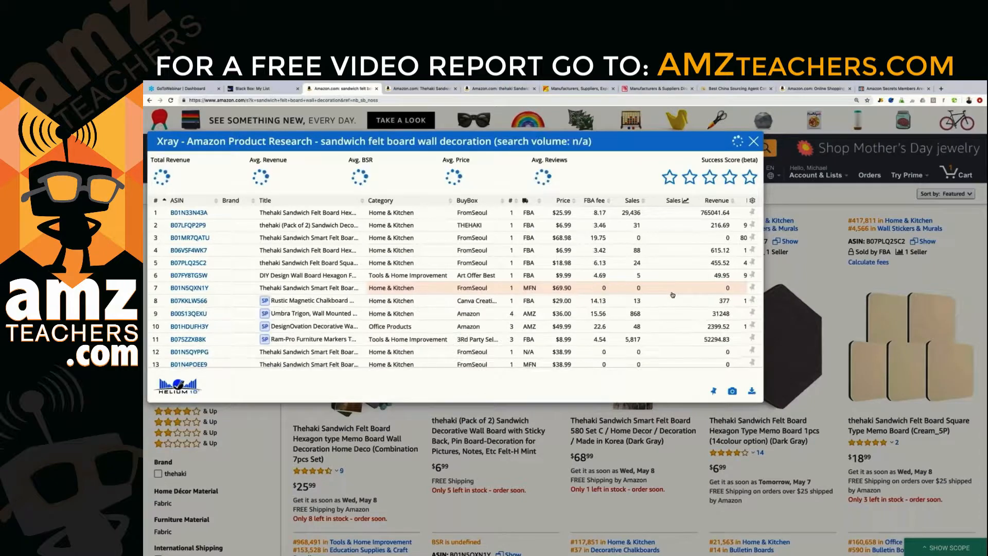
click(712, 200)
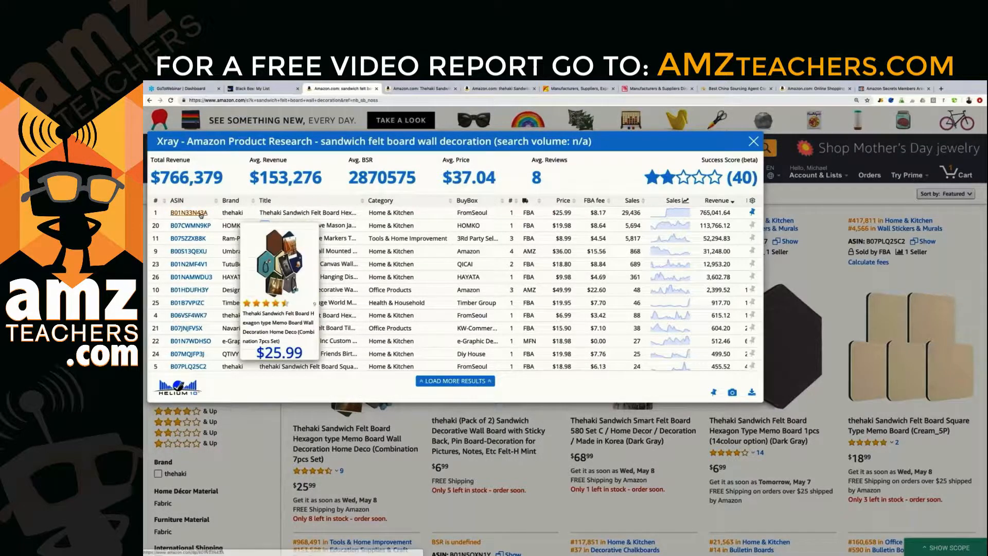
mouse_move(180, 227)
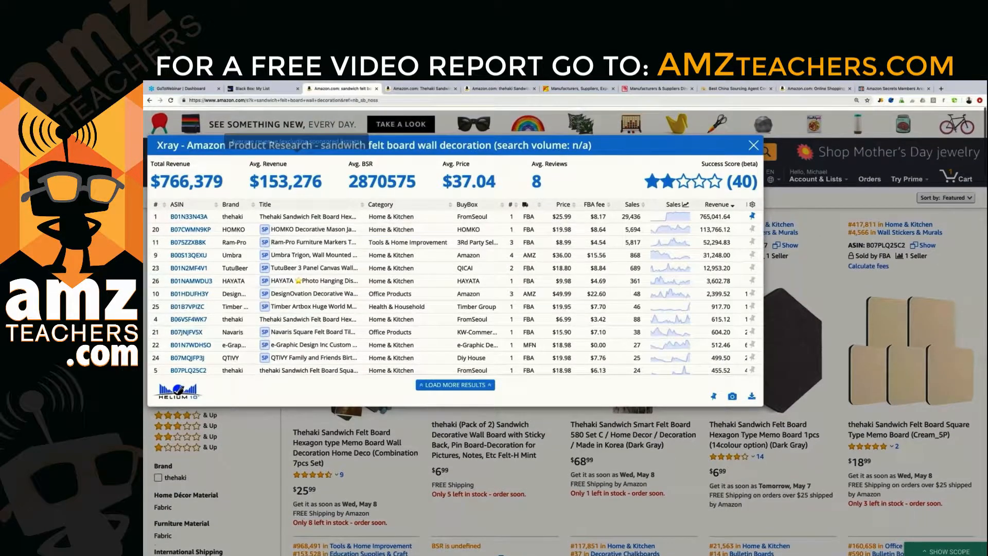
Step: Switch to the Word document, delete the leftover text line beneath the competitive price notes, and return to the Xray results
mouse_move(150, 515)
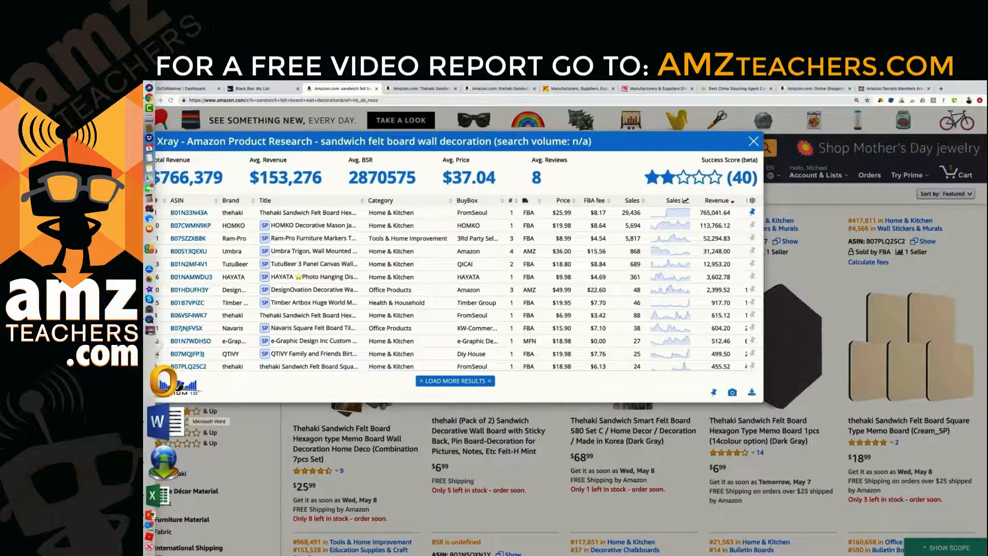
click(164, 421)
click(423, 230)
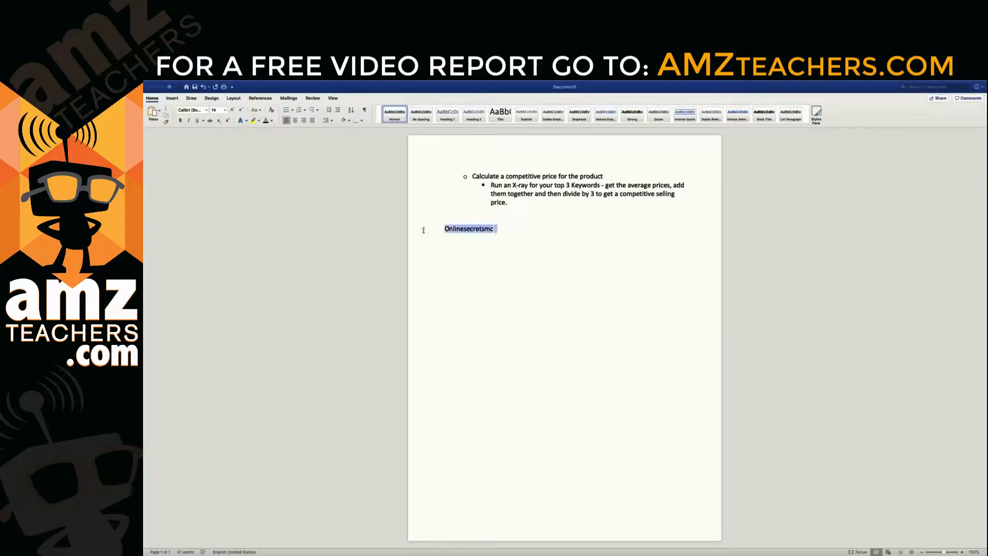
key(BackSpace)
click(146, 161)
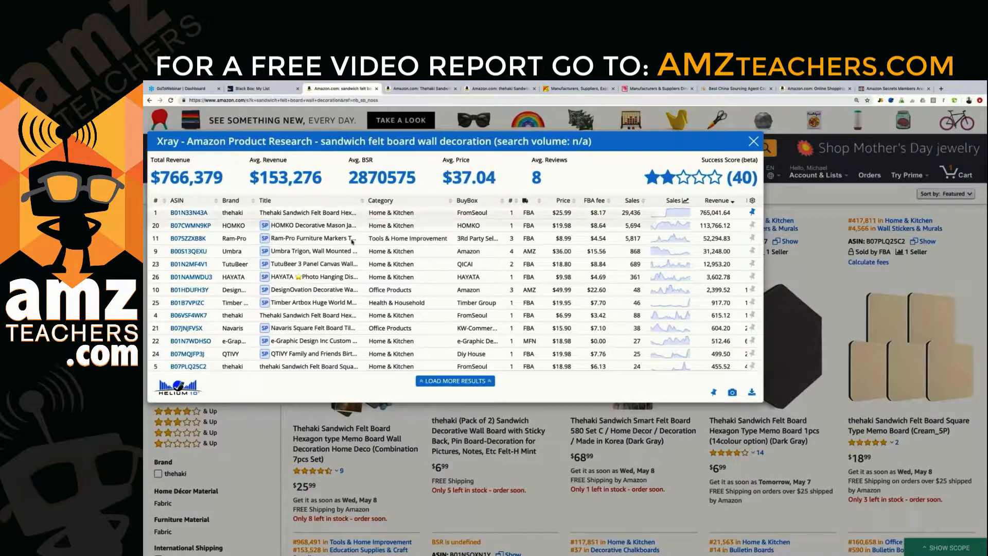
Step: Remove the unrelated HOMKO, Ram-Pro, TutuBeer and HAYATA listings from the Xray results
mouse_move(185, 262)
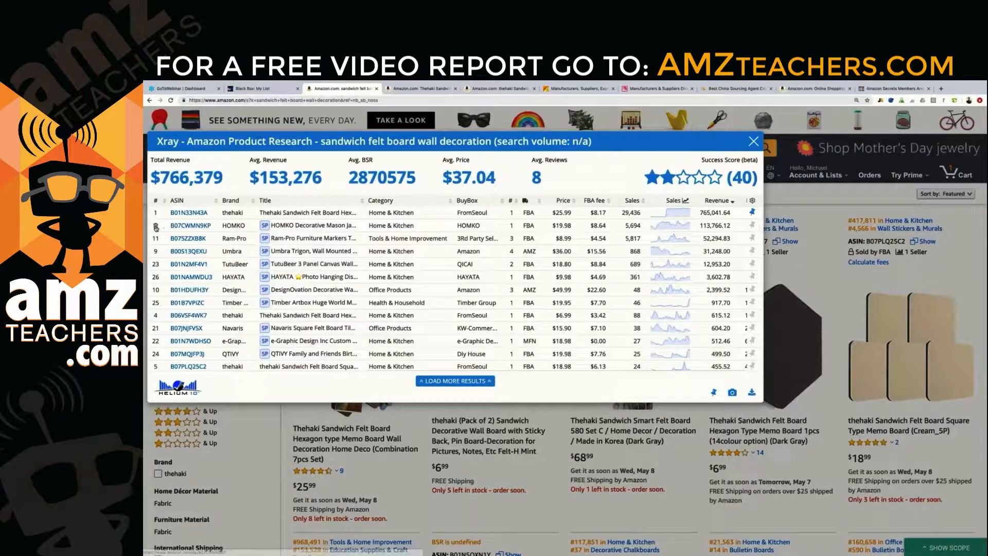
click(156, 226)
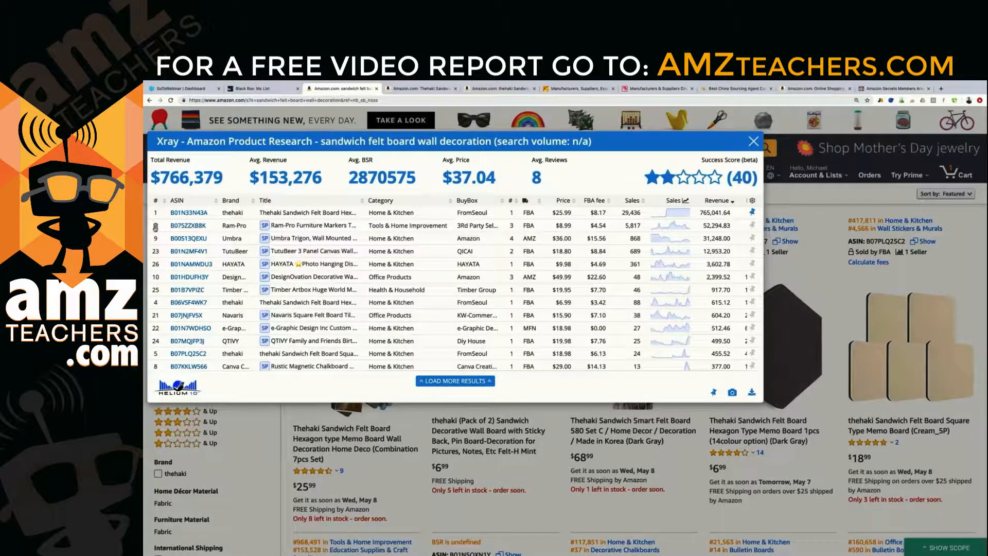
click(156, 226)
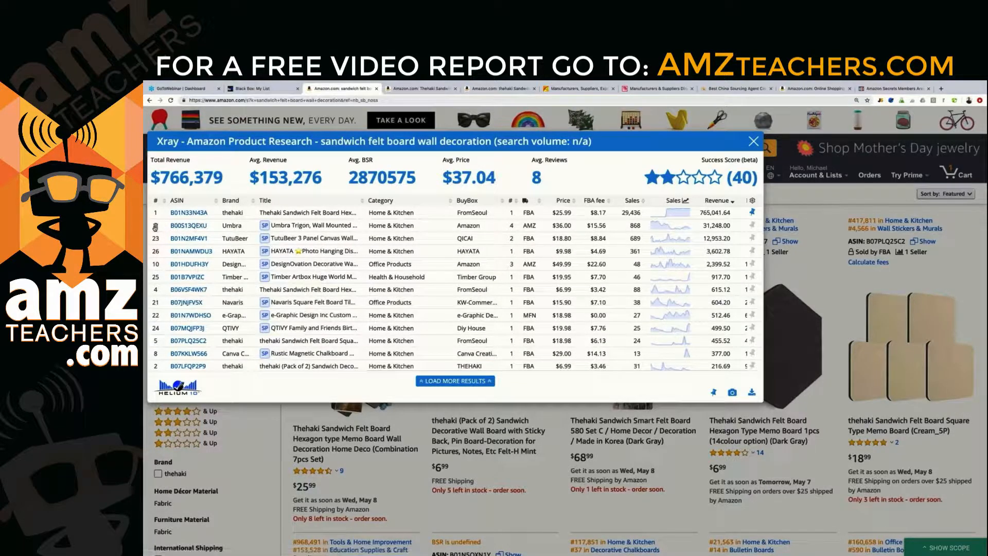
mouse_move(189, 225)
click(156, 239)
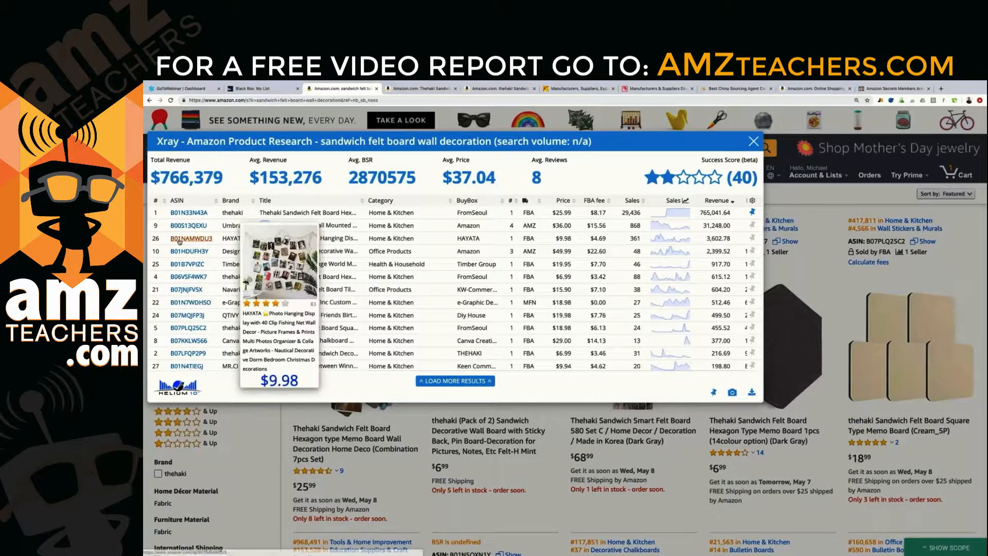
click(156, 239)
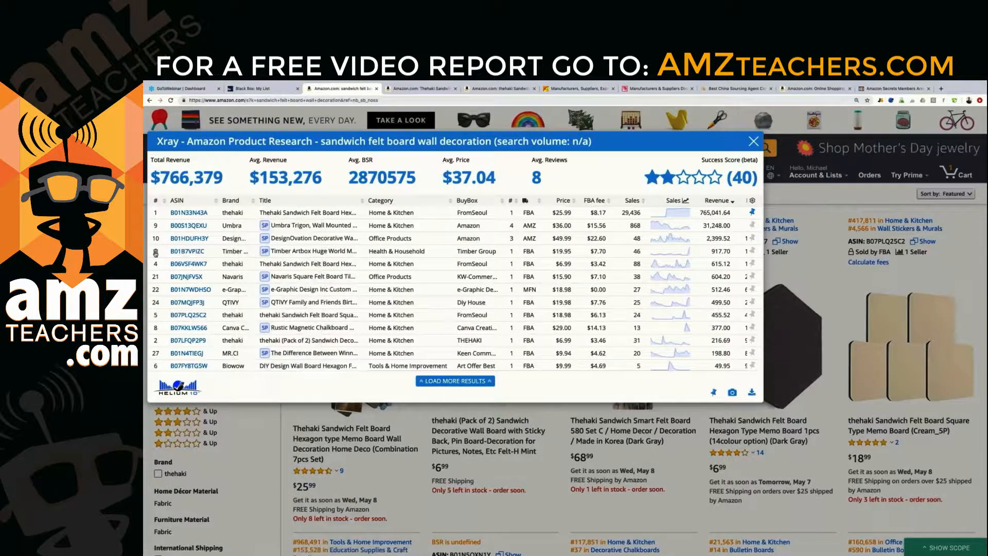
Step: Remove the unrelated Timber Artbox, e-Graphic Design, QTIVY, Rustic Magnetic Chalkboard and MR.CI listings from the Xray results
click(155, 252)
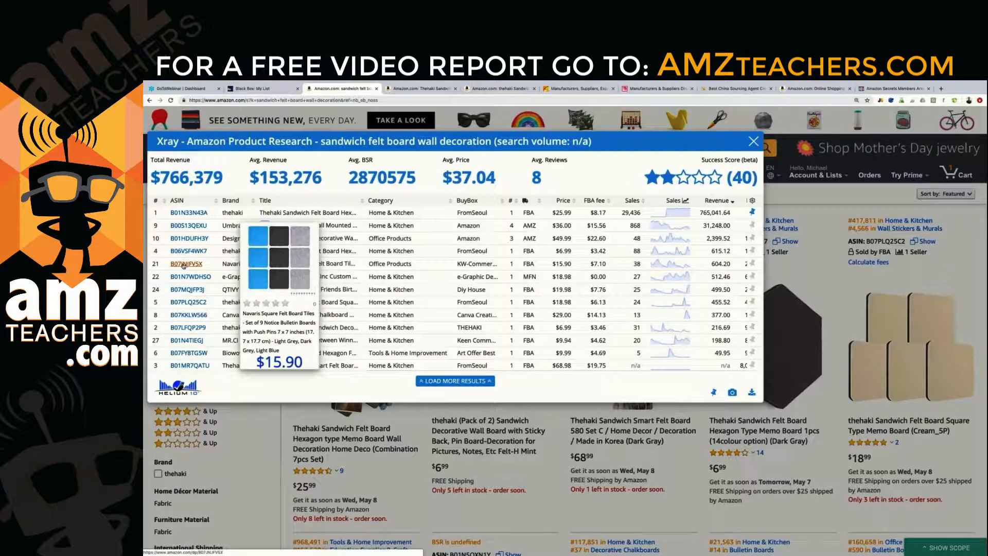
click(155, 277)
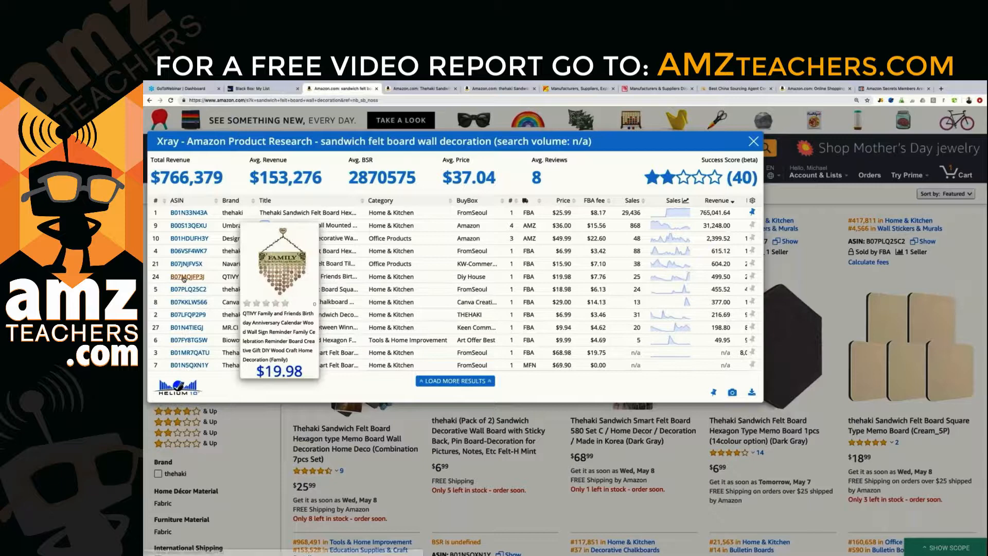
click(156, 277)
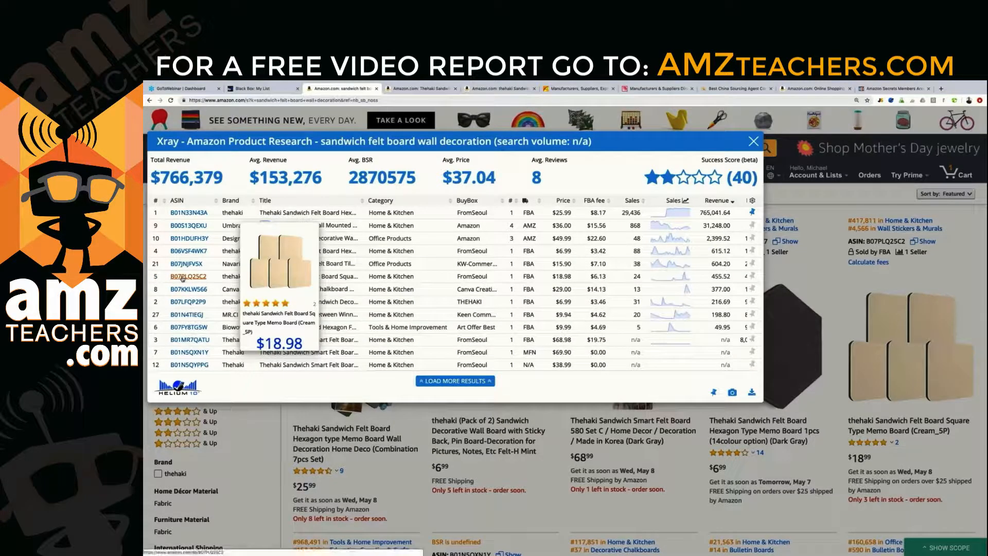
mouse_move(183, 292)
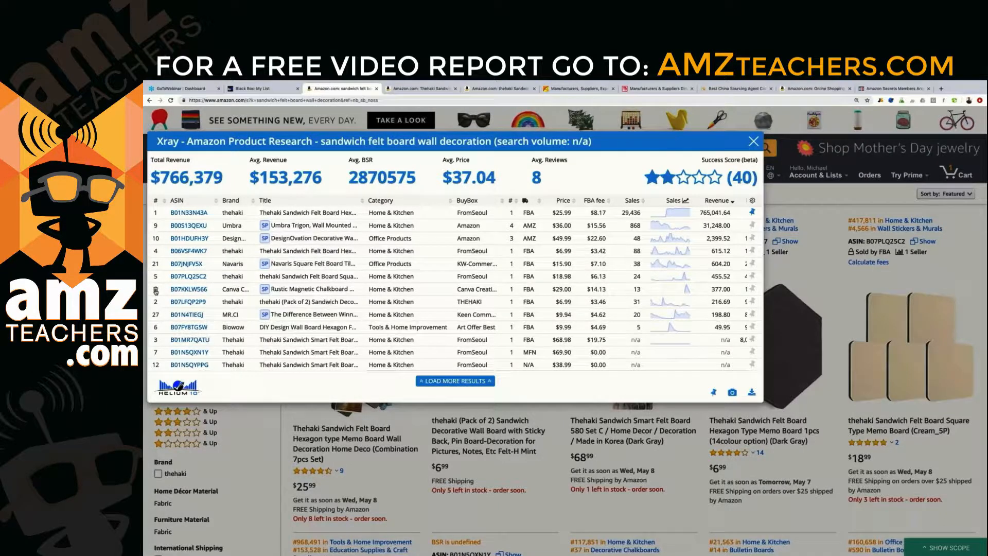
click(155, 290)
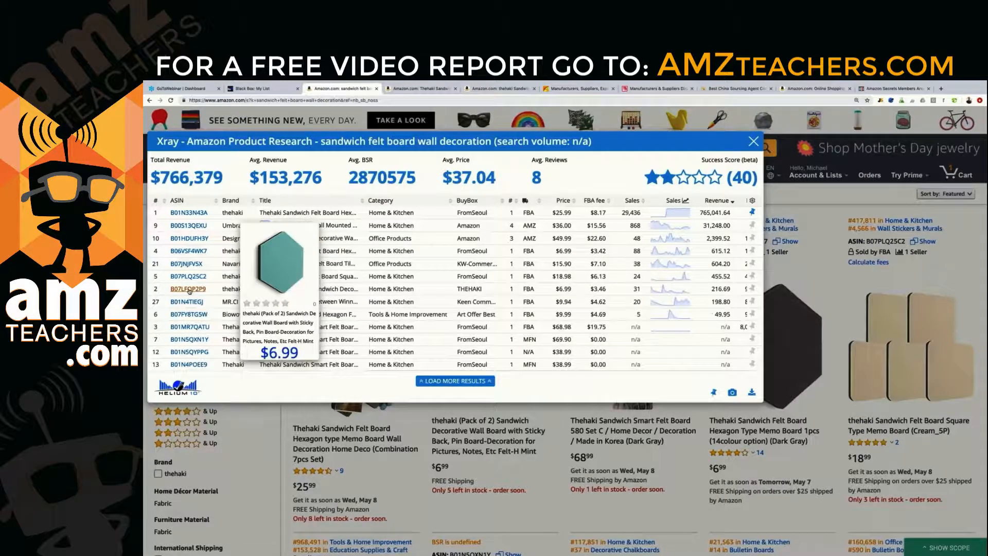
click(155, 302)
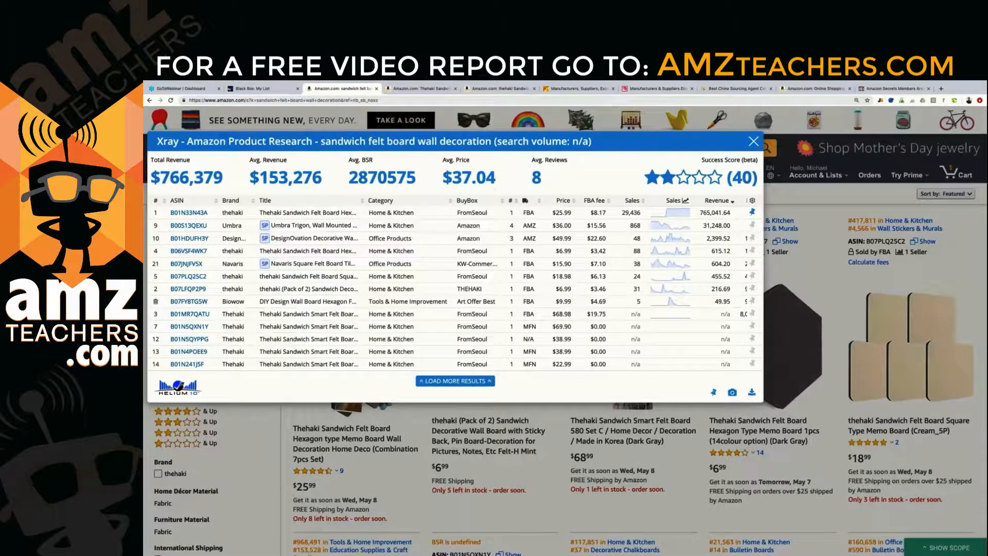
Step: Remove the overpriced Thehaki Smart Felt Board listings at $68.98, $69.90 and $66.98 from the Xray results
mouse_move(189, 315)
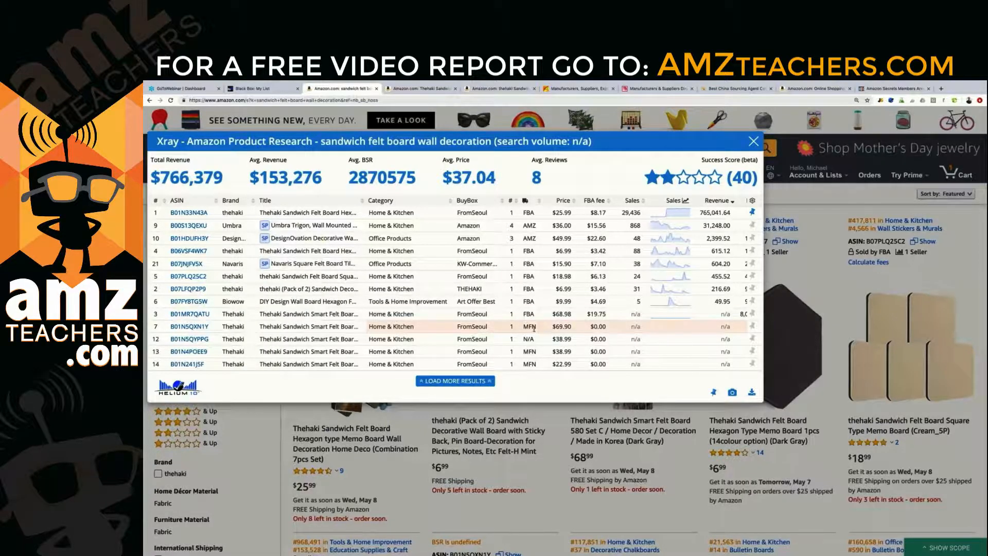
mouse_move(188, 289)
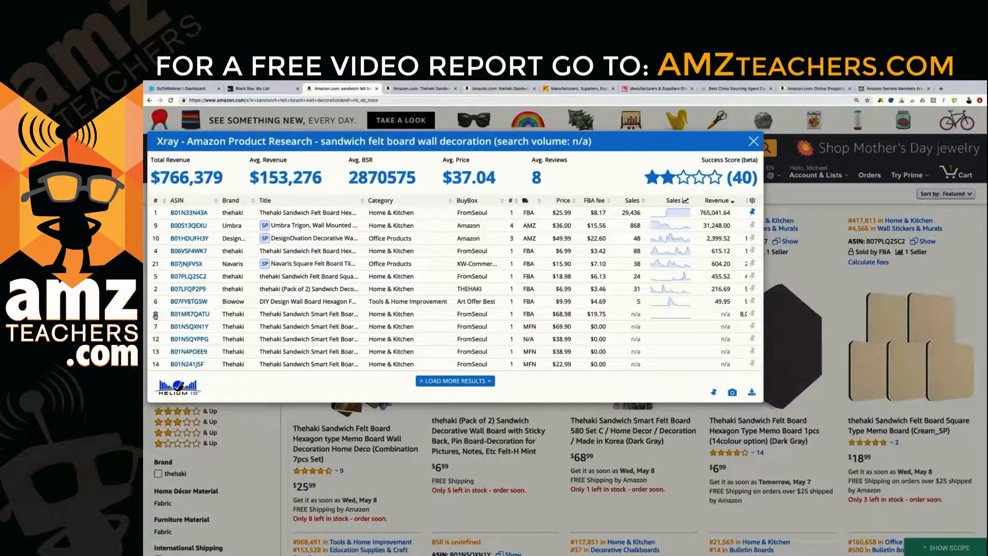
click(155, 315)
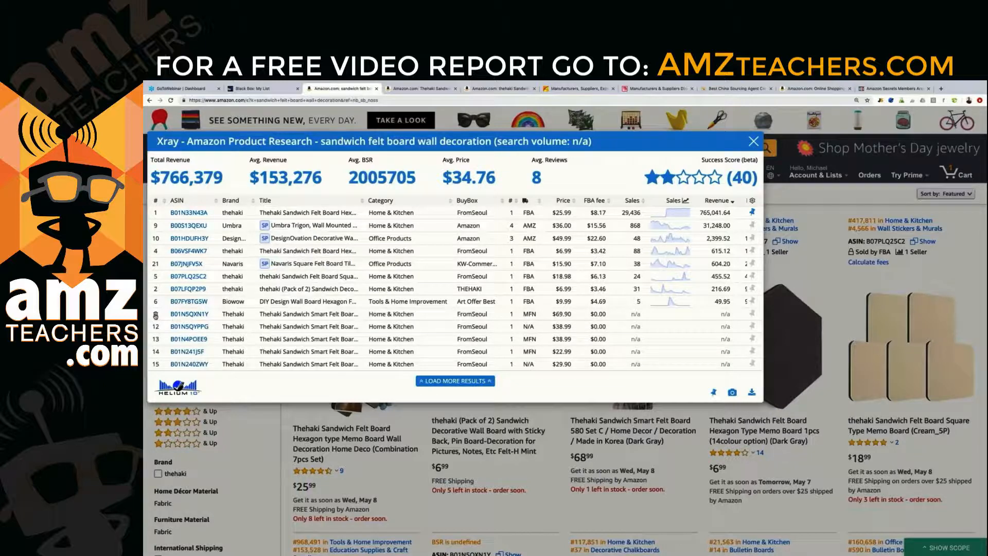
click(155, 315)
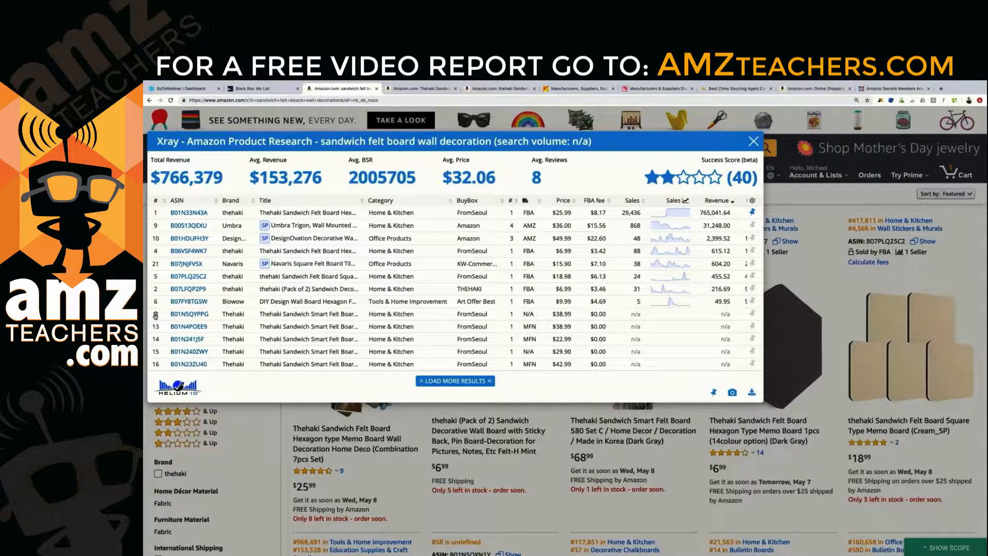
mouse_move(182, 318)
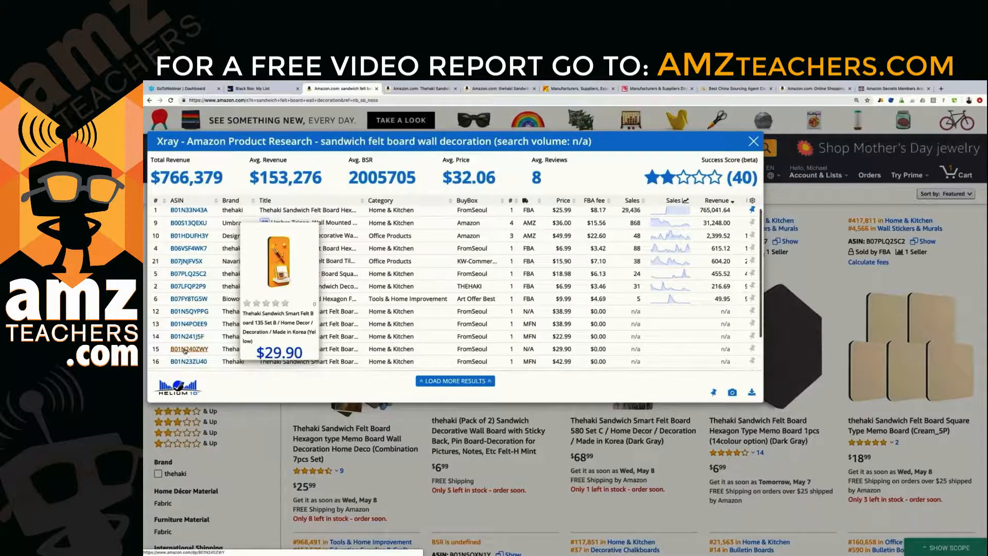
scroll(184, 350, down, 2)
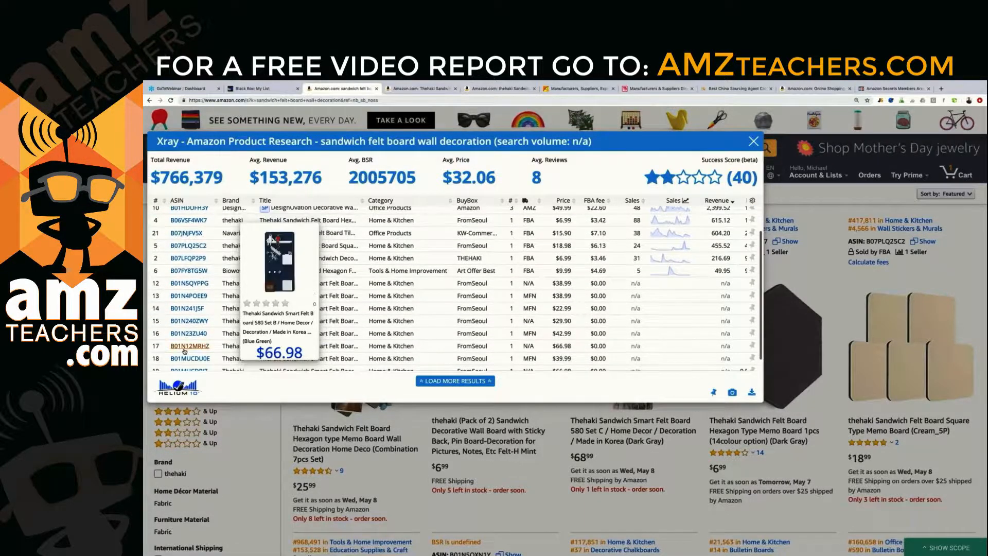
scroll(155, 347, up, 1)
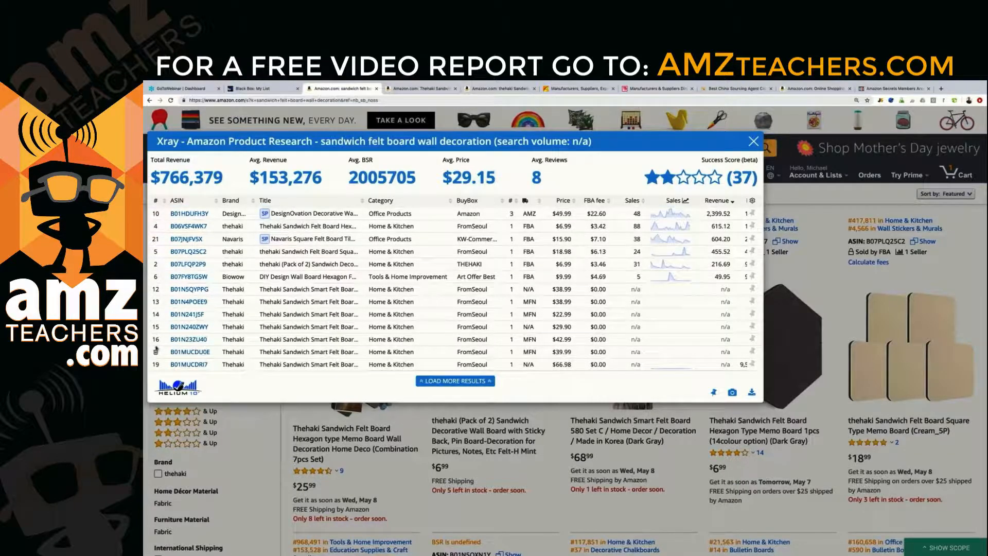
scroll(180, 350, down, 1)
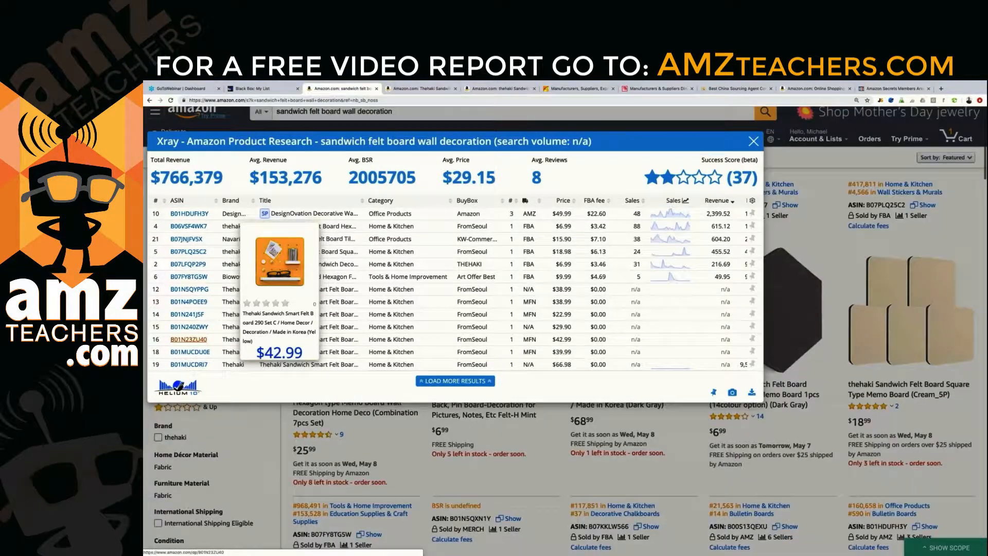
scroll(174, 360, up, 1)
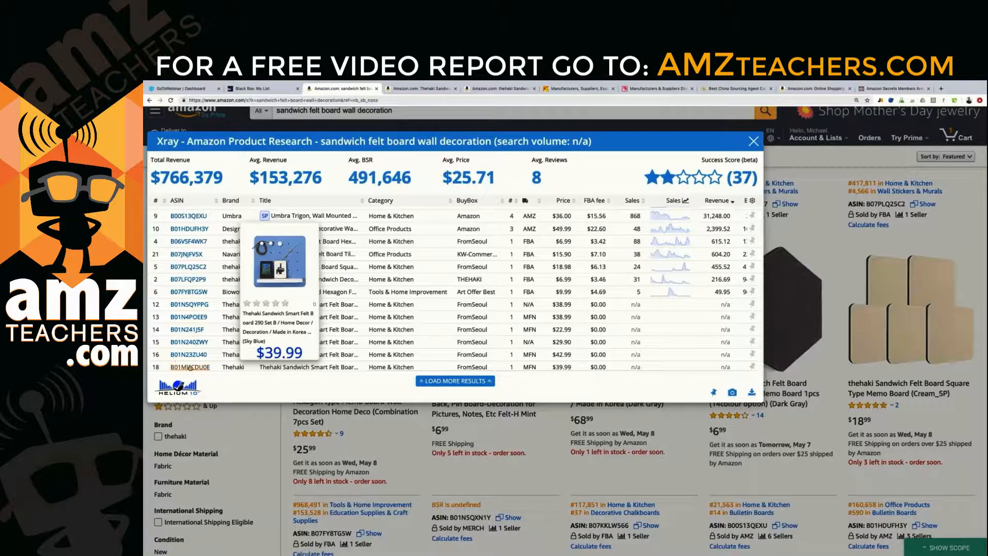
scroll(512, 297, up, 1)
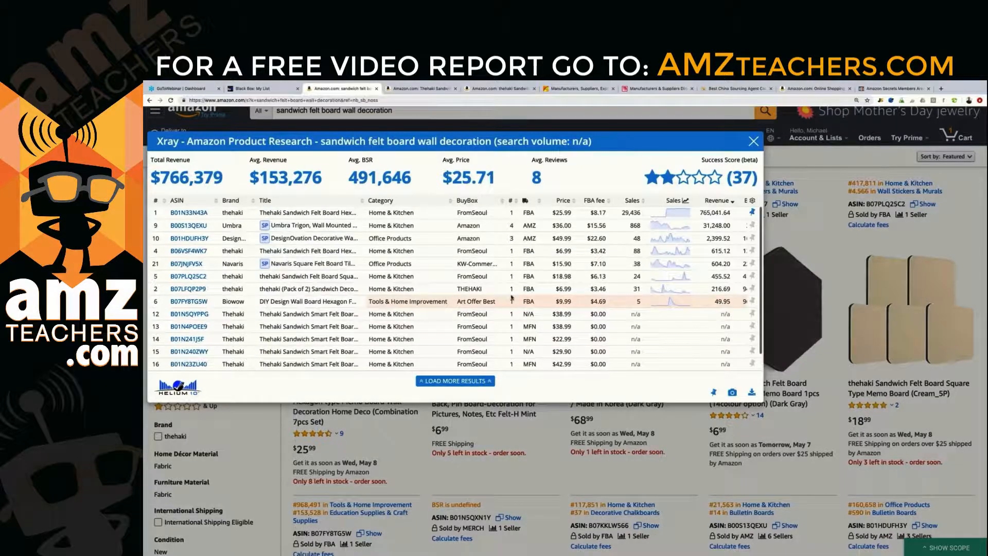
scroll(511, 297, up, 1)
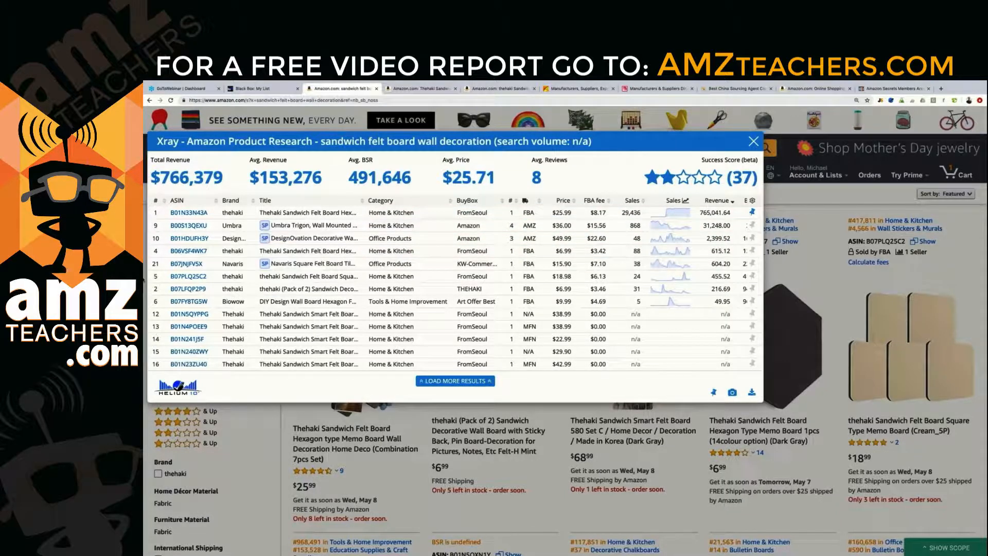
Step: Switch to the Excel sourcing calculator and set Product #1's selling price to 24.99
mouse_move(144, 294)
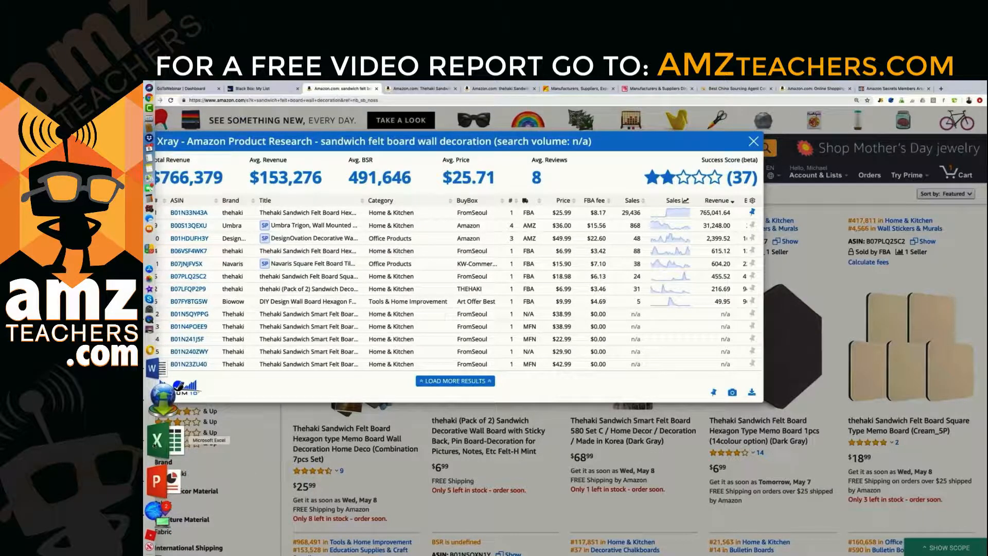
click(157, 442)
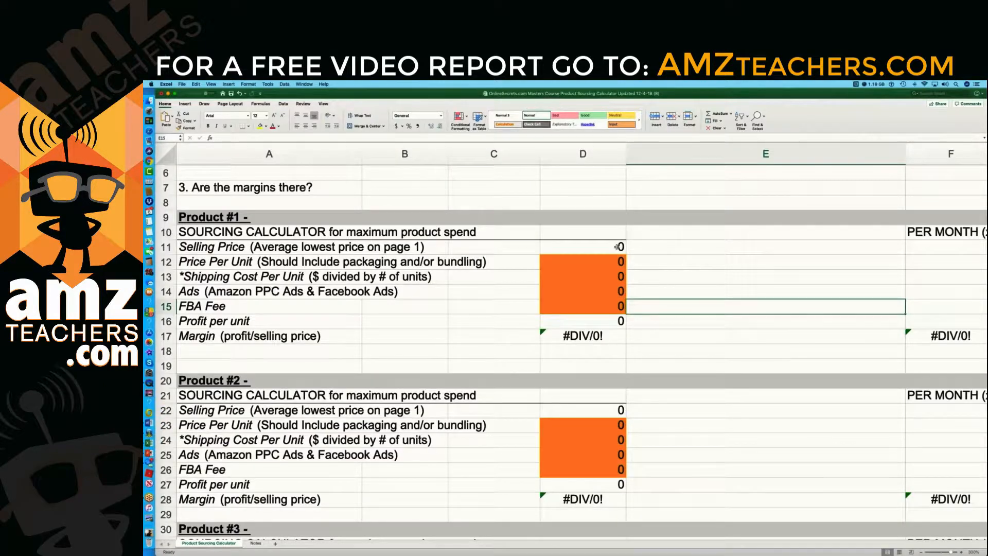
double_click(616, 247)
key(BackSpace)
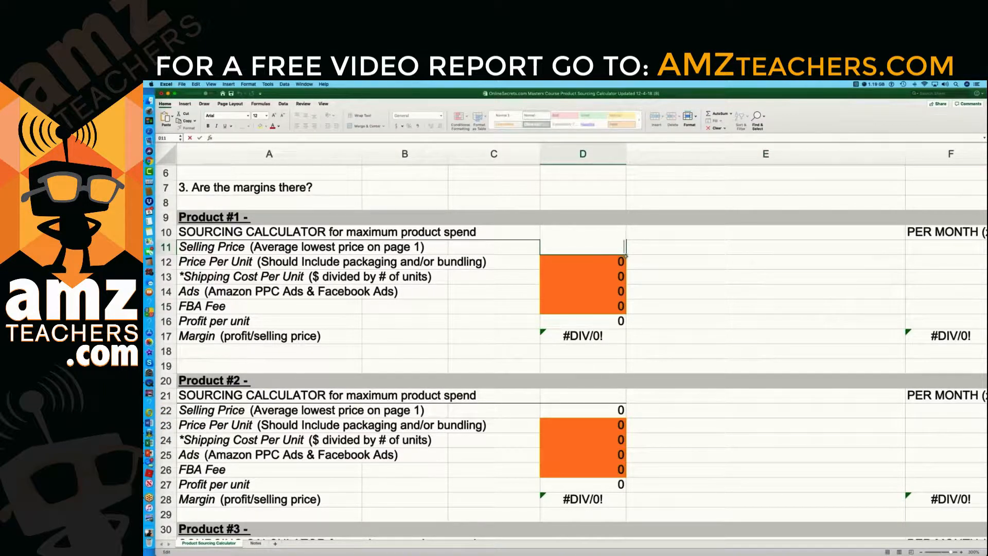
text(24.99)
key(Return)
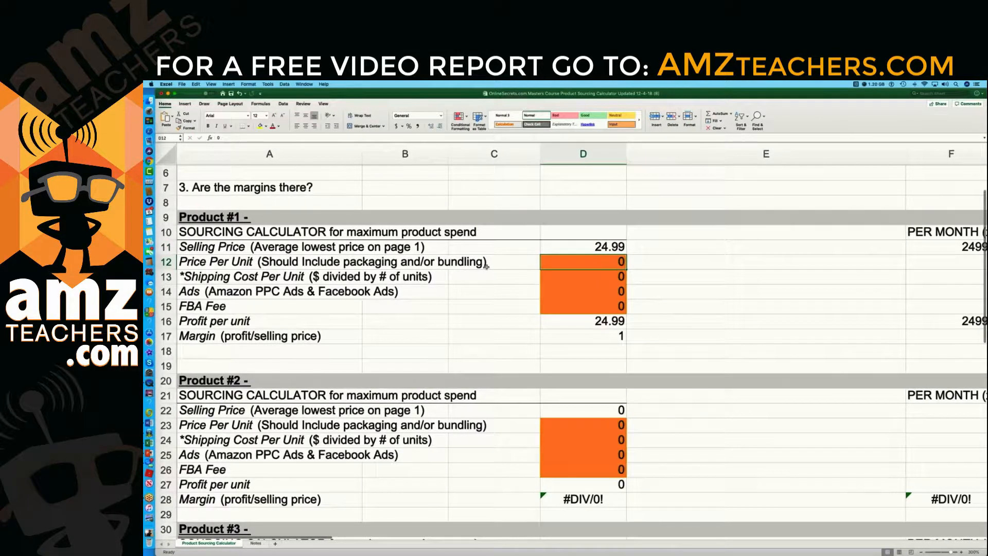
Step: Switch to the PowerPoint slideshow and advance to the "how do we find them" slide
click(154, 162)
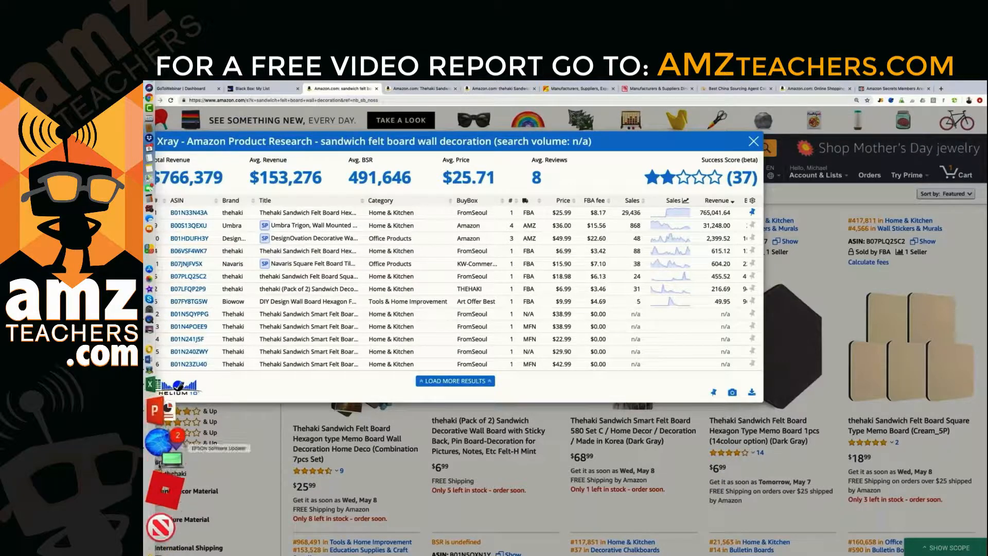
click(159, 454)
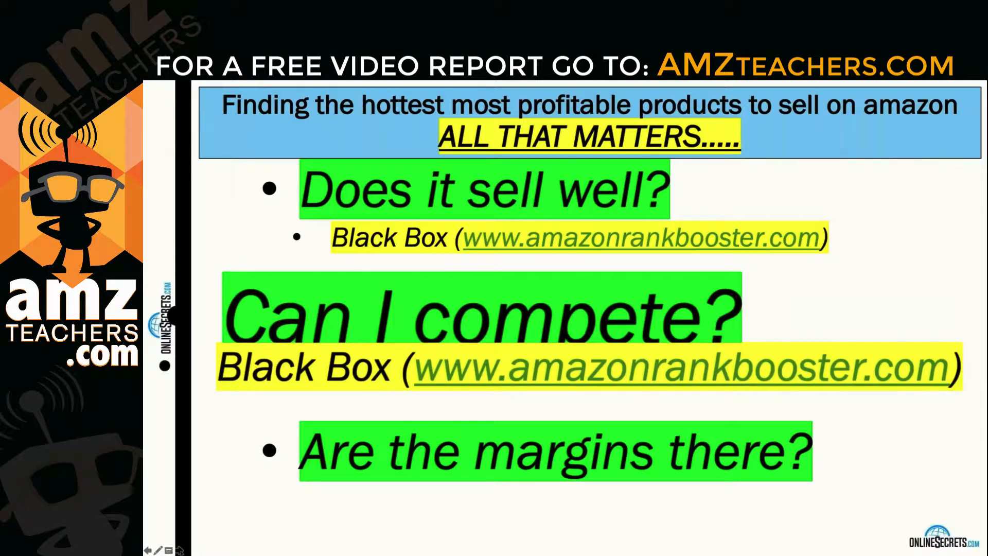
click(179, 550)
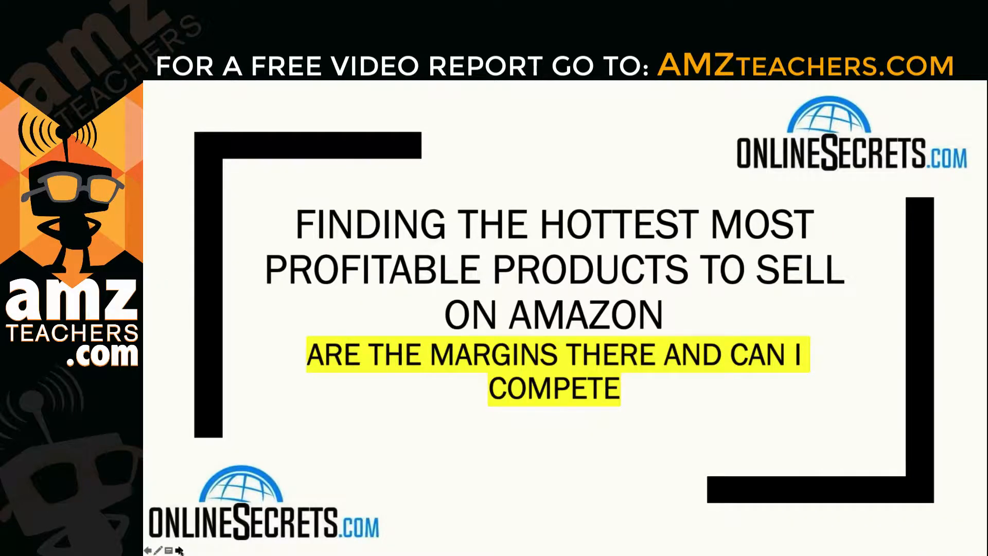
click(179, 550)
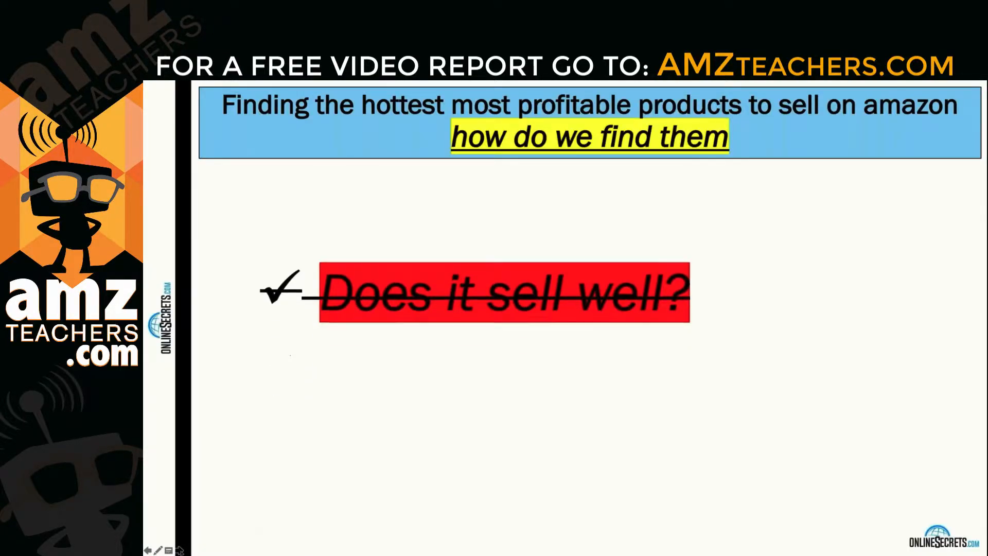
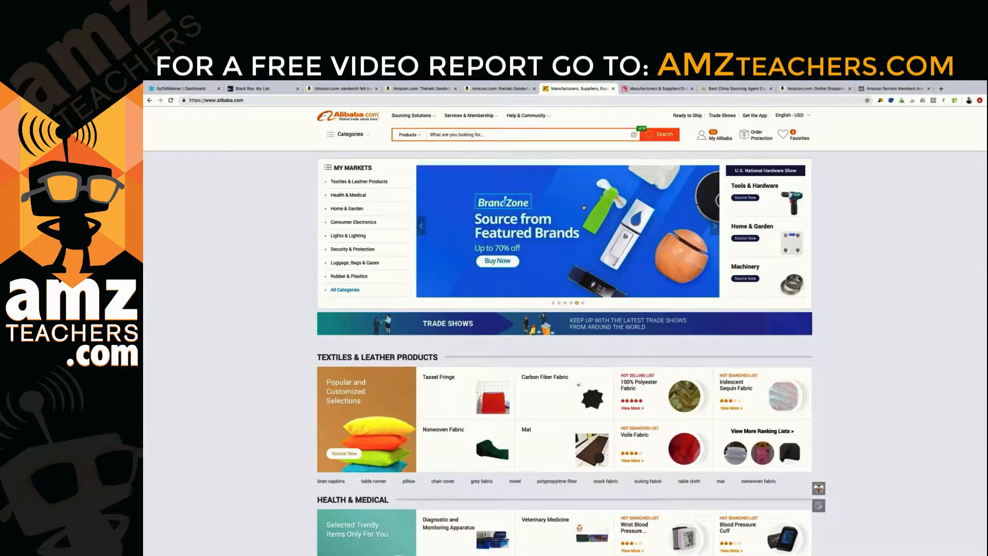
Step: Search Alibaba's products for "sandwich felt board wall decoration"
click(440, 135)
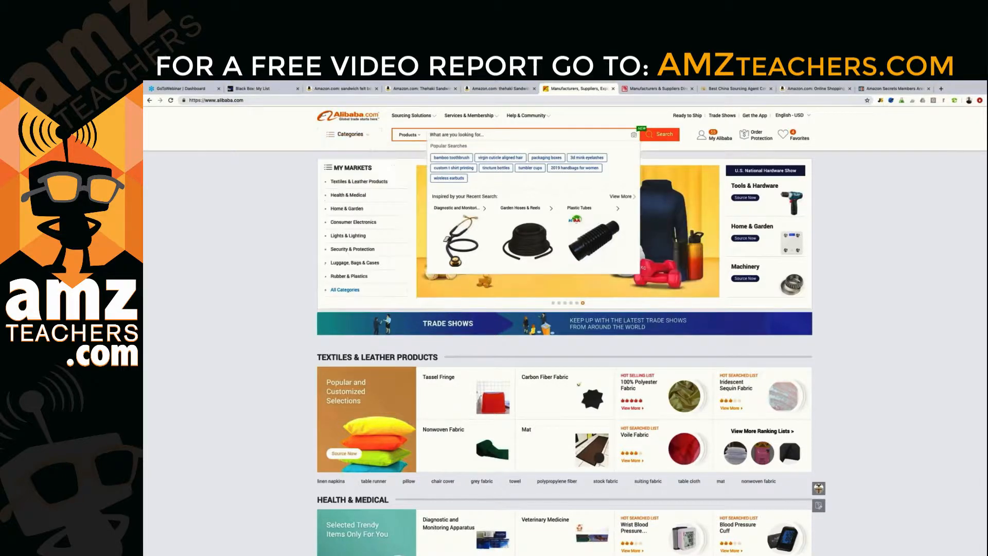
text(sa)
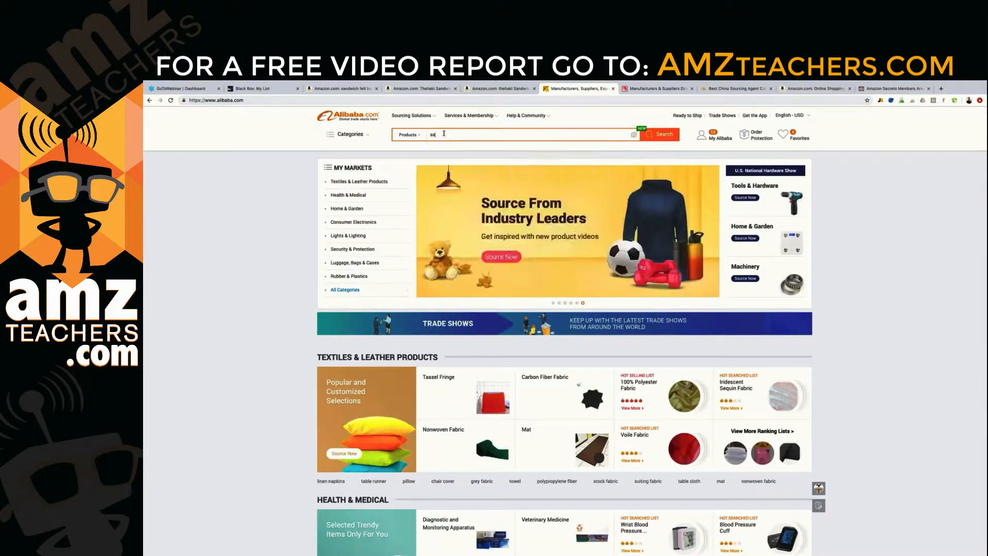
text(ndwich felt board)
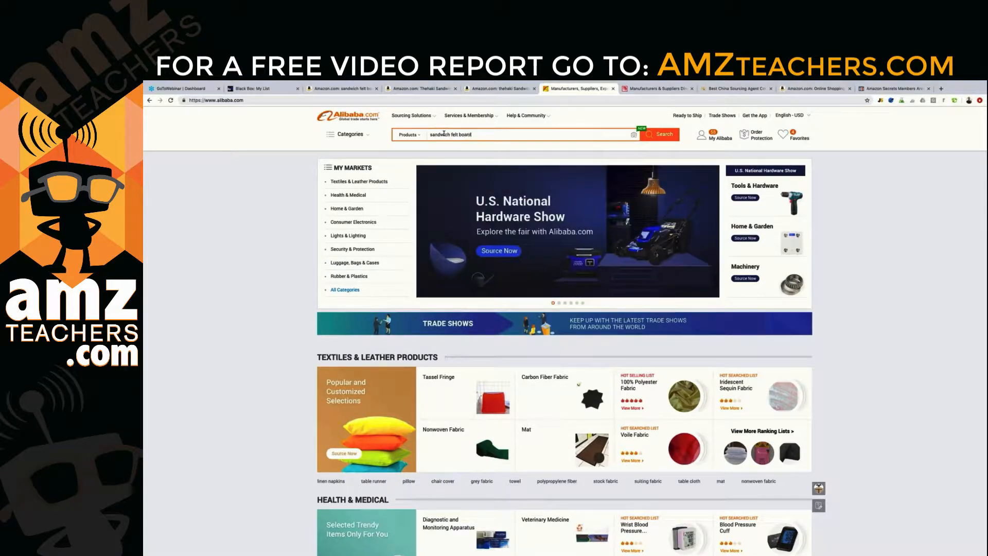
text( wall decoa)
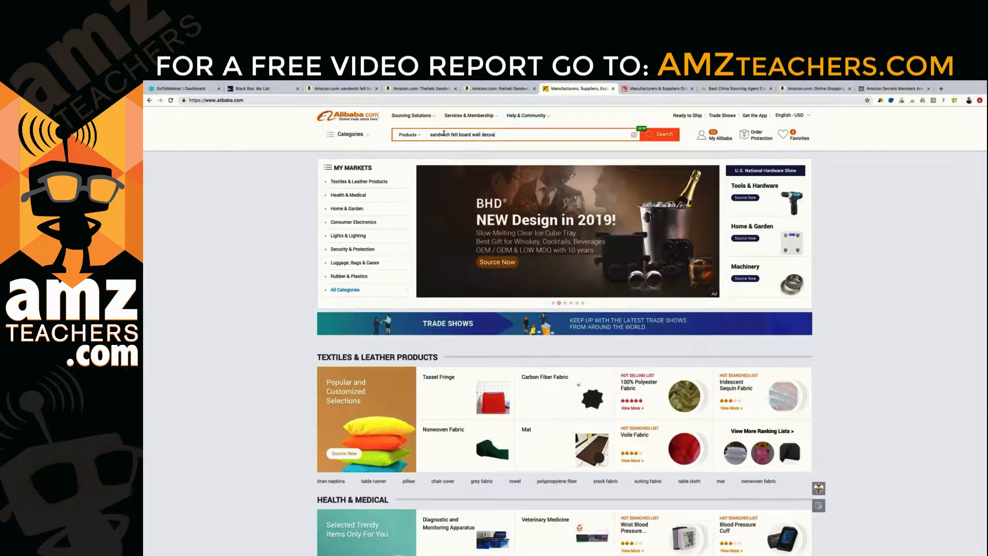
key(BackSpace)
text(ration)
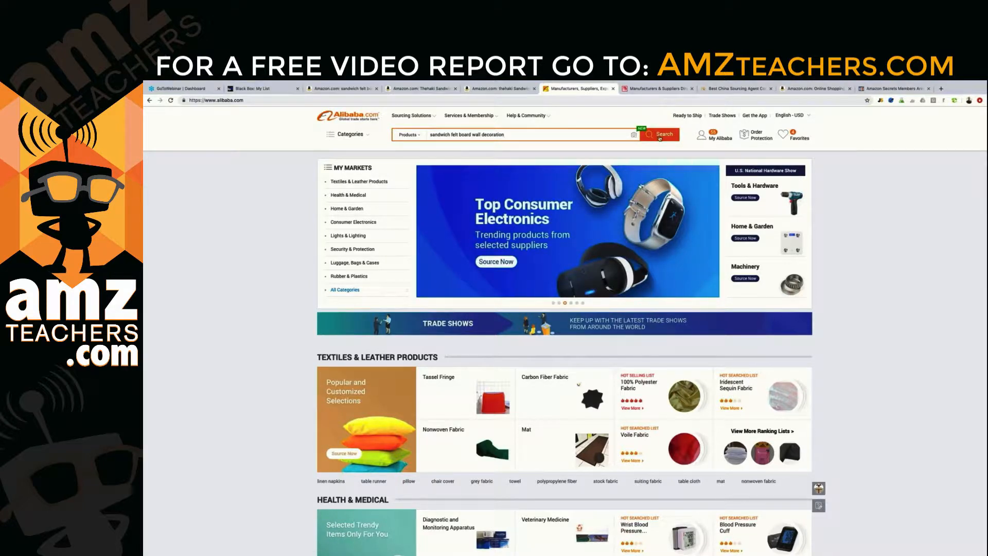
click(660, 137)
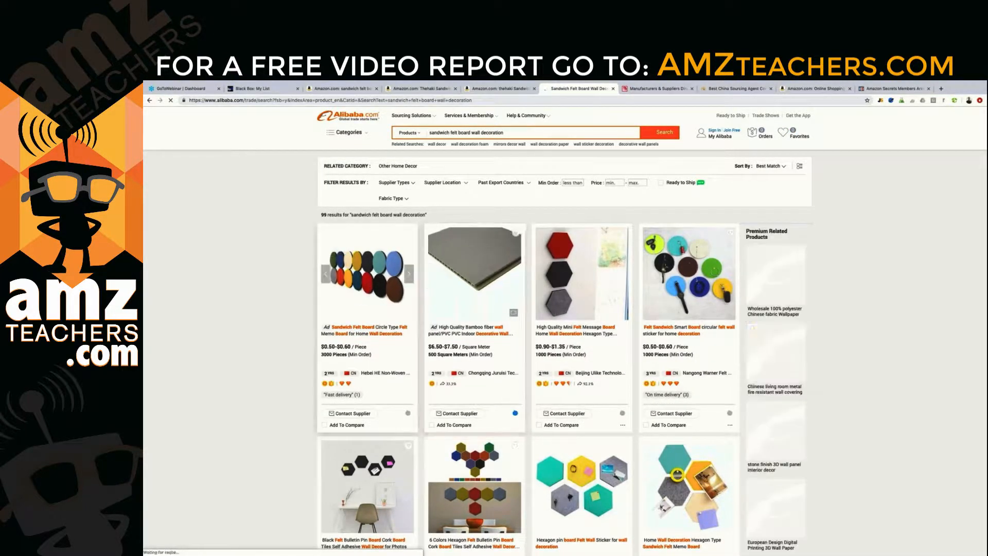
Step: Filter the supplier results by Trade Assurance and Verified Supplier, and look over the remaining felt board listings
click(416, 185)
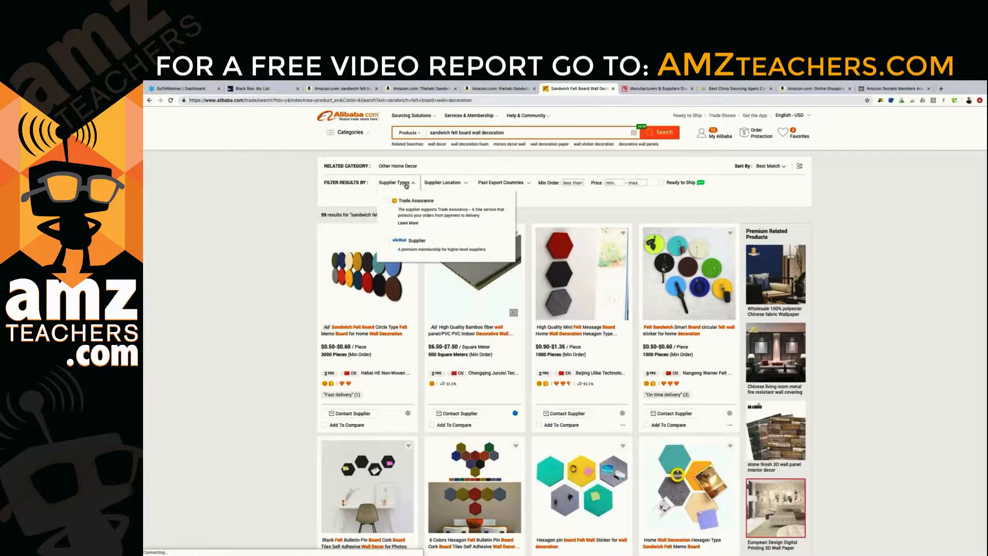
click(387, 200)
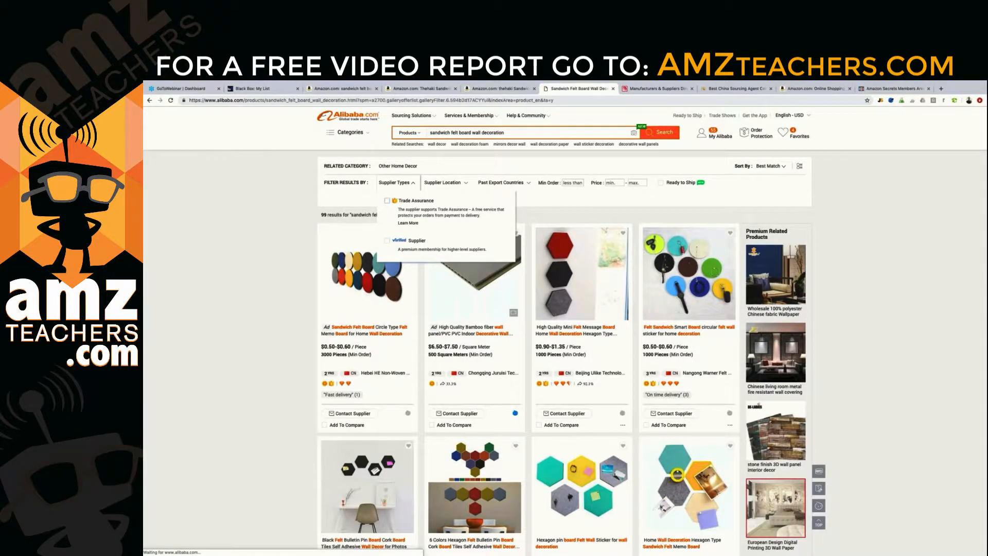
click(386, 241)
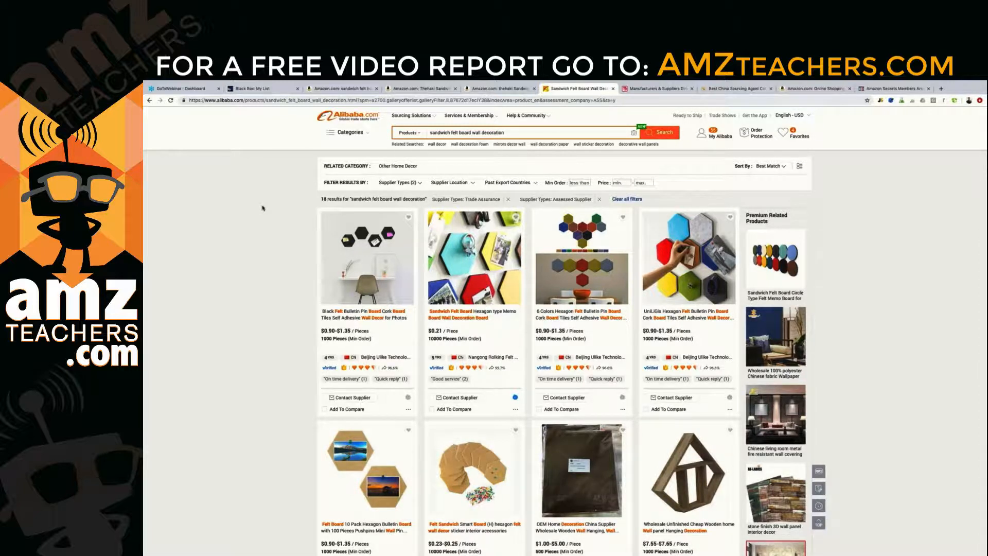
click(411, 183)
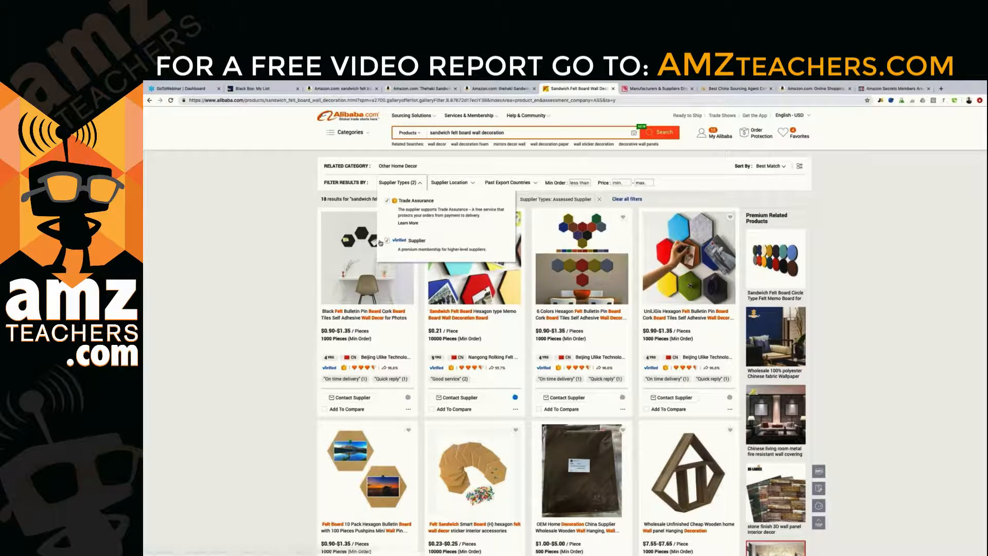
mouse_move(407, 183)
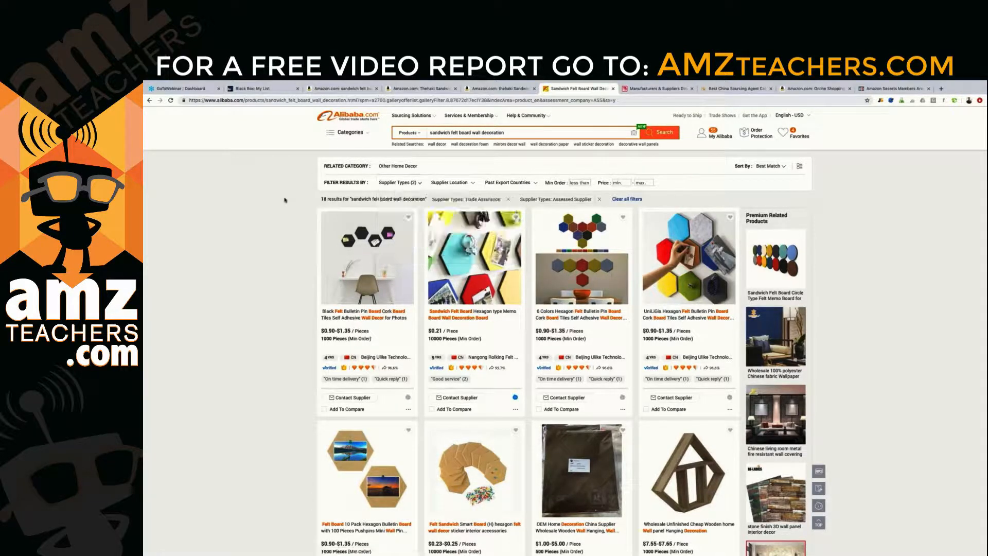
scroll(489, 268, down, 2)
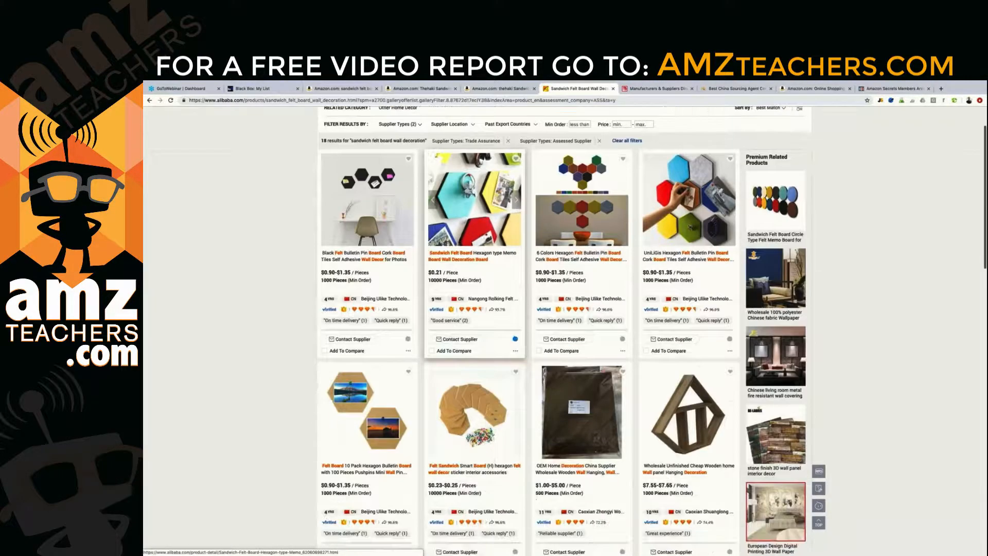
scroll(224, 264, up, 2)
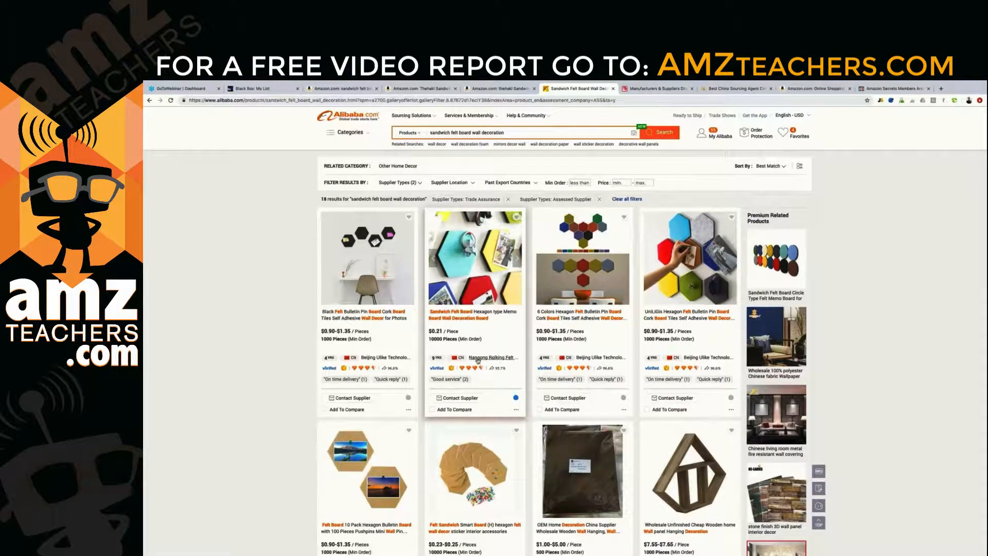
Step: Return to Amazon, close the Xray results and extra Amazon tabs, and open the Thehaki hexagon Combination 7pcs Set listing
click(343, 90)
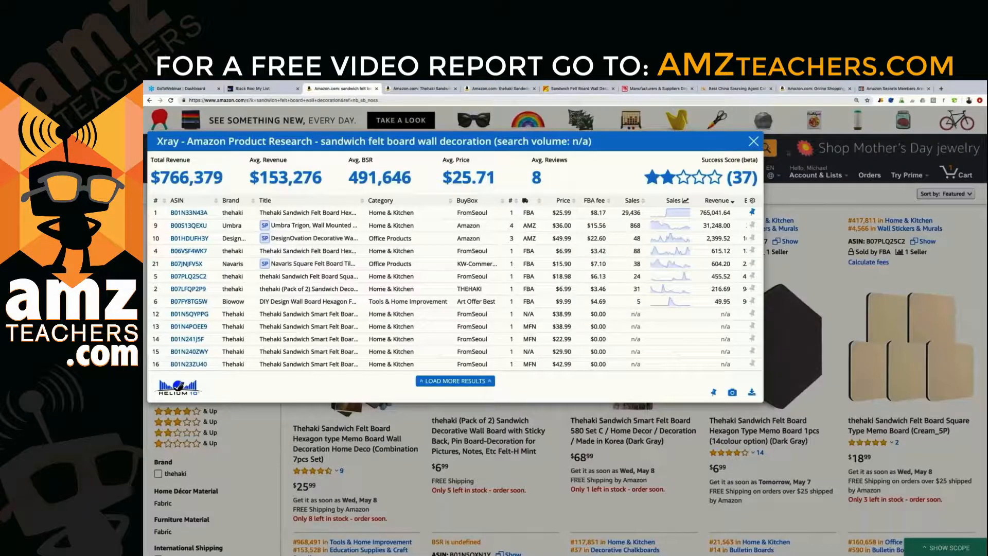
click(752, 140)
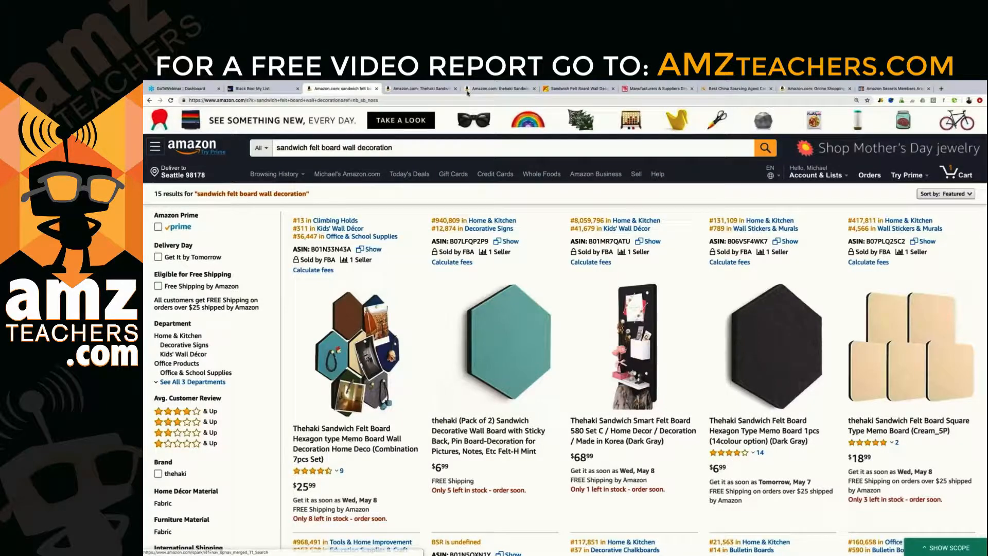
click(456, 89)
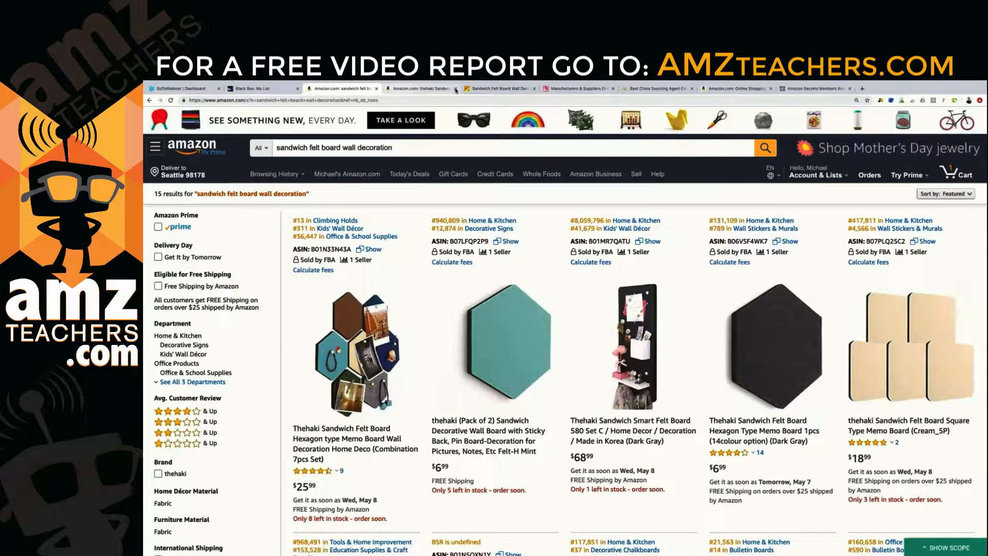
click(359, 341)
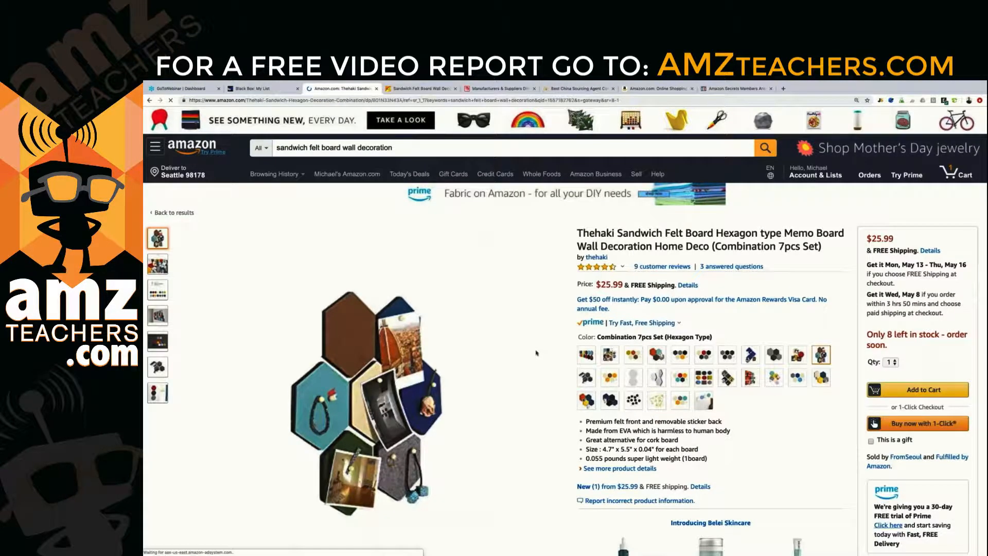
scroll(715, 210, down, 1)
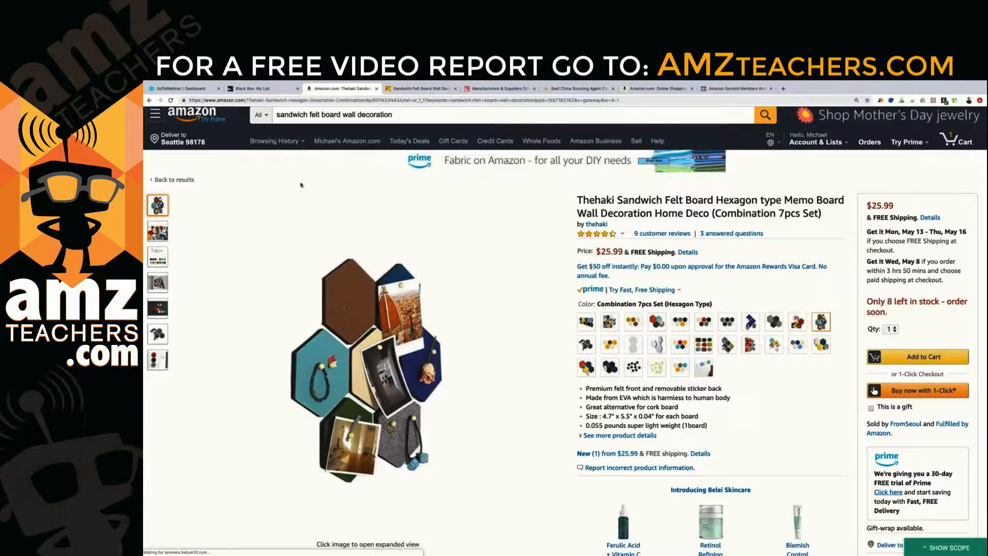
Step: Return to the Alibaba results and open the Sandwich Felt Board Hexagon type Memo Board listing priced at $0.21
click(419, 89)
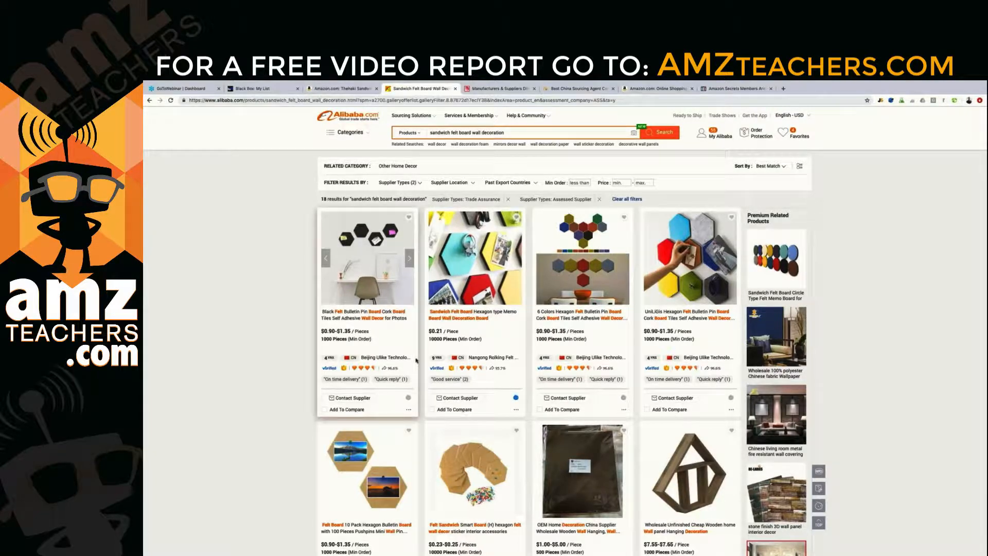
scroll(415, 360, down, 8)
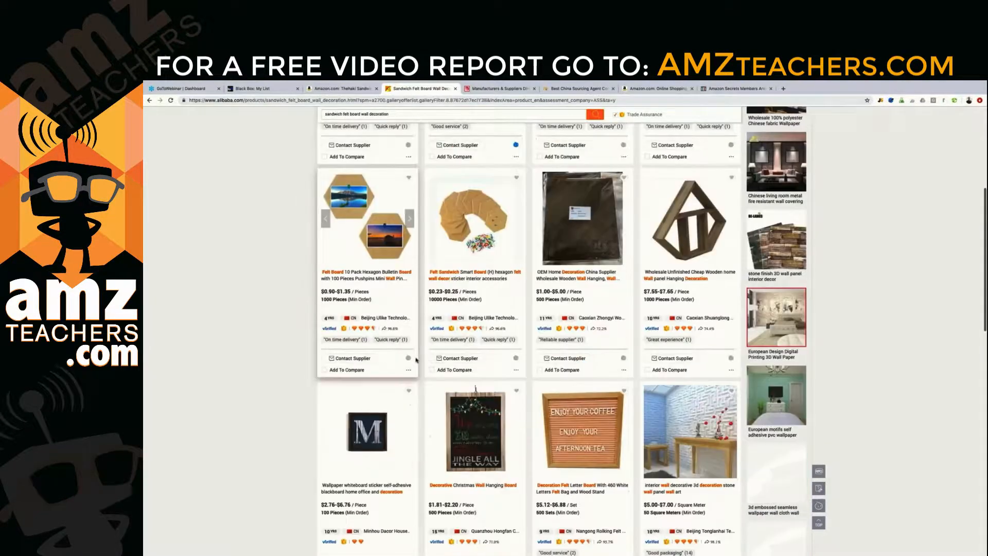
scroll(415, 360, up, 5)
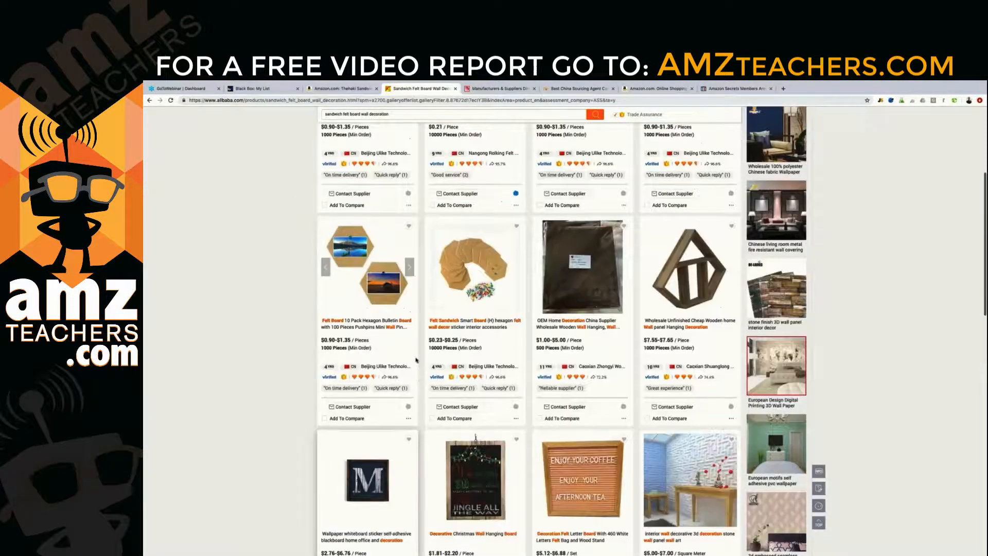
scroll(416, 360, up, 3)
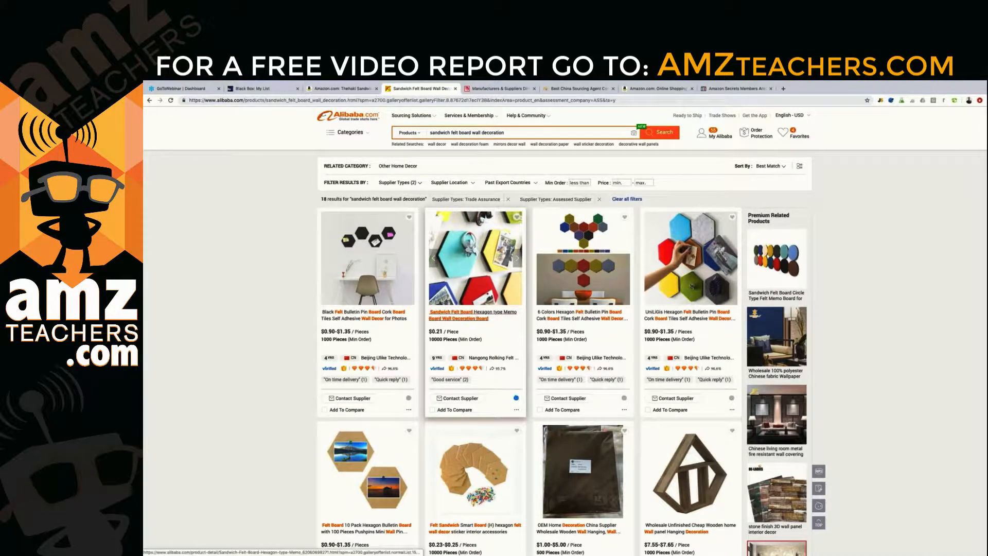
click(472, 316)
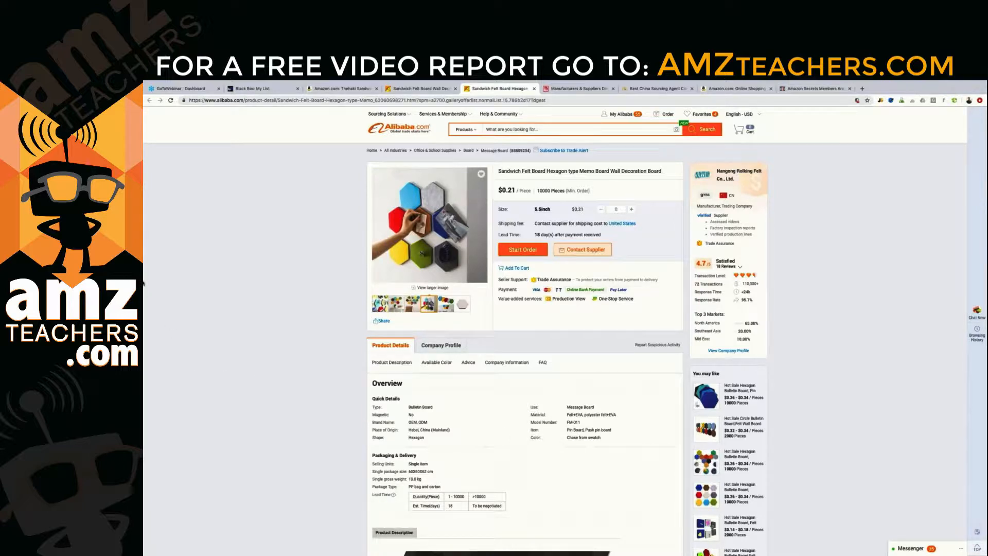
Step: Open the Calculator app alongside the Alibaba listing
mouse_move(147, 303)
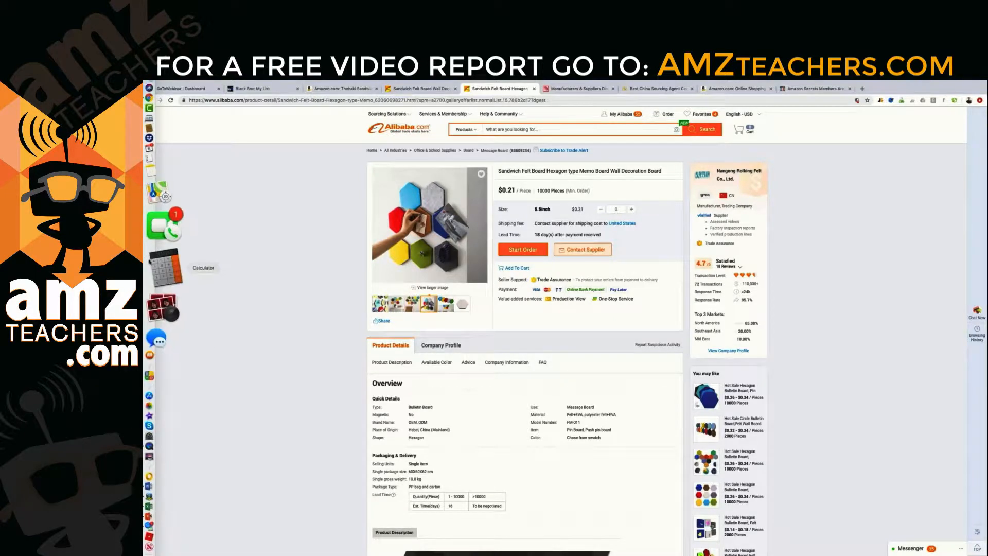
click(161, 262)
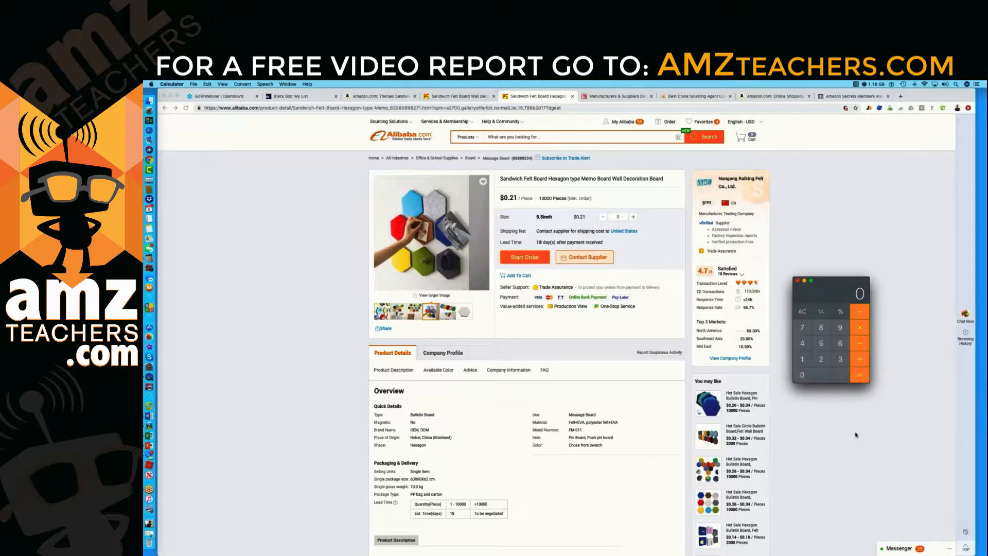
click(839, 375)
click(821, 359)
click(801, 358)
click(802, 358)
click(807, 374)
click(809, 375)
click(810, 376)
click(809, 376)
click(862, 377)
click(801, 311)
click(802, 358)
click(804, 374)
double_click(804, 374)
double_click(804, 374)
click(801, 312)
Step: Divide the 10000-piece minimum order by 7 to work out how many seven-piece sets it makes
click(801, 359)
triple_click(804, 374)
click(806, 375)
click(859, 311)
click(801, 329)
click(862, 375)
Step: Multiply the .21 piece price by 7 to work out the cost of a seven-piece set
click(801, 312)
text(.21)
click(859, 328)
click(803, 328)
click(858, 376)
Step: Divide 10000 by 7 again and multiply the result back by 7 to check the number of sets
click(801, 312)
click(801, 358)
click(807, 375)
click(809, 374)
click(809, 374)
click(810, 374)
click(859, 311)
click(801, 328)
click(859, 377)
click(860, 327)
click(800, 328)
click(858, 376)
Step: Recalculate the seven-piece set's product cost as .21 times 7
click(802, 311)
click(840, 375)
click(818, 362)
click(801, 359)
click(859, 327)
click(801, 327)
click(859, 375)
scroll(481, 328, down, 3)
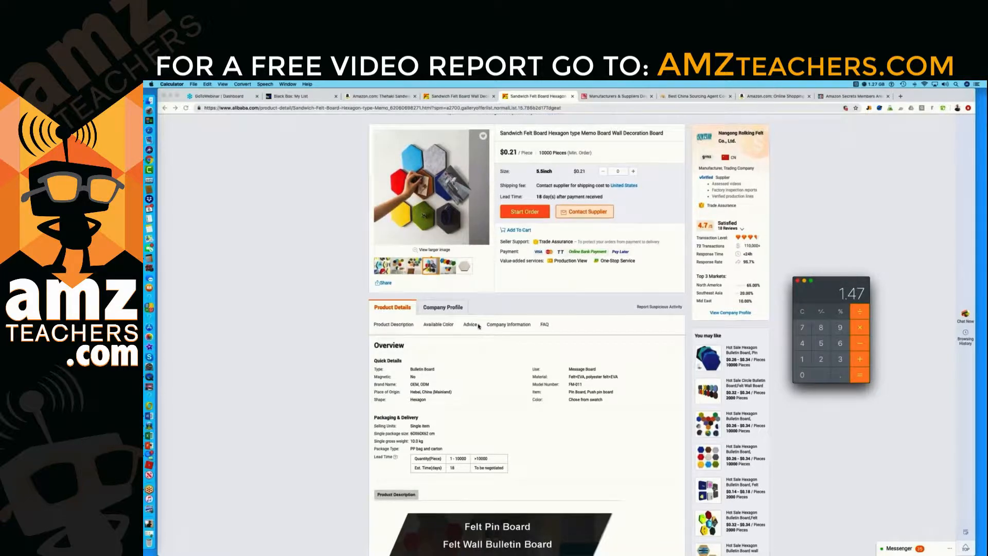
Step: Examine the supplier's felt board listing, including its price, specifications, colour chart and suitable surfaces
scroll(478, 325, down, 1)
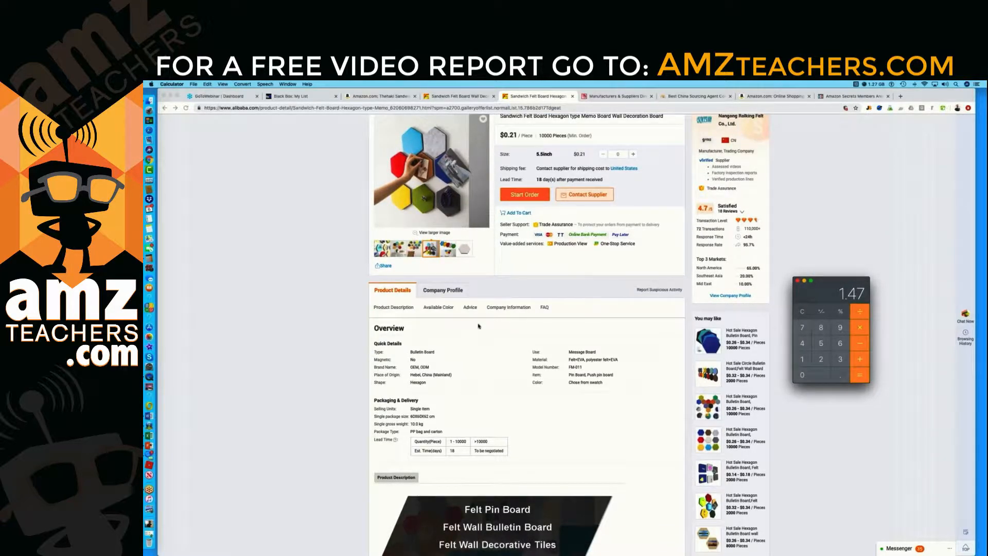
scroll(478, 326, up, 4)
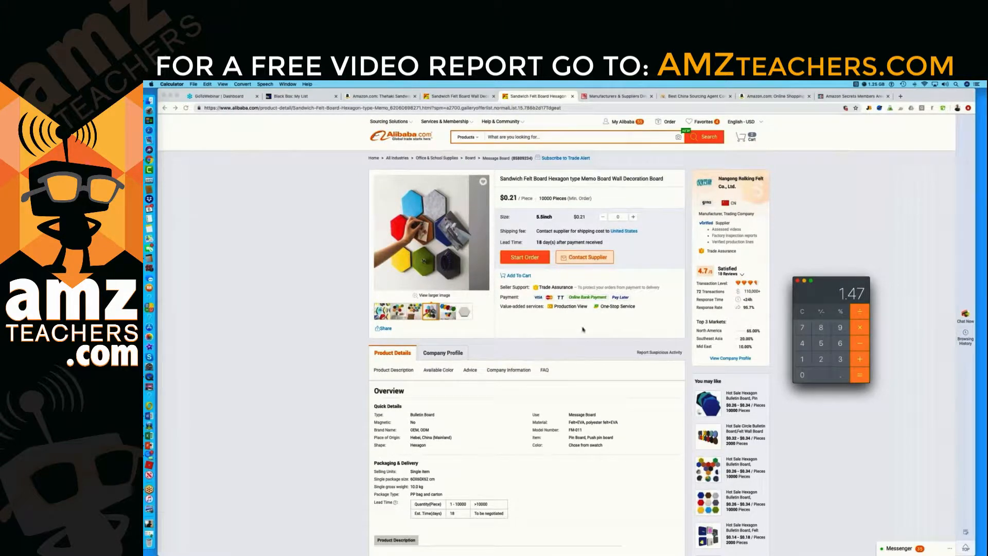
scroll(585, 309, down, 20)
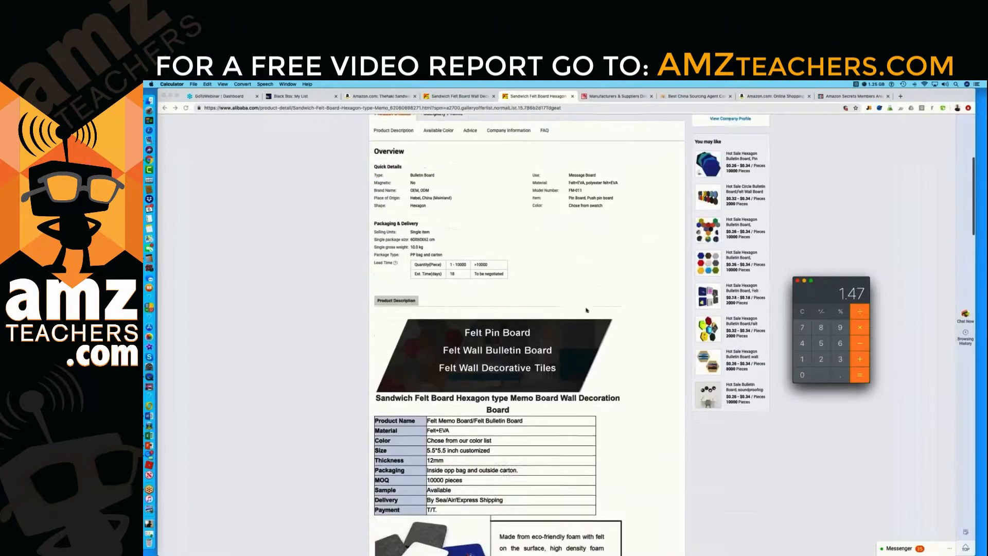
scroll(598, 310, up, 20)
scroll(598, 310, down, 5)
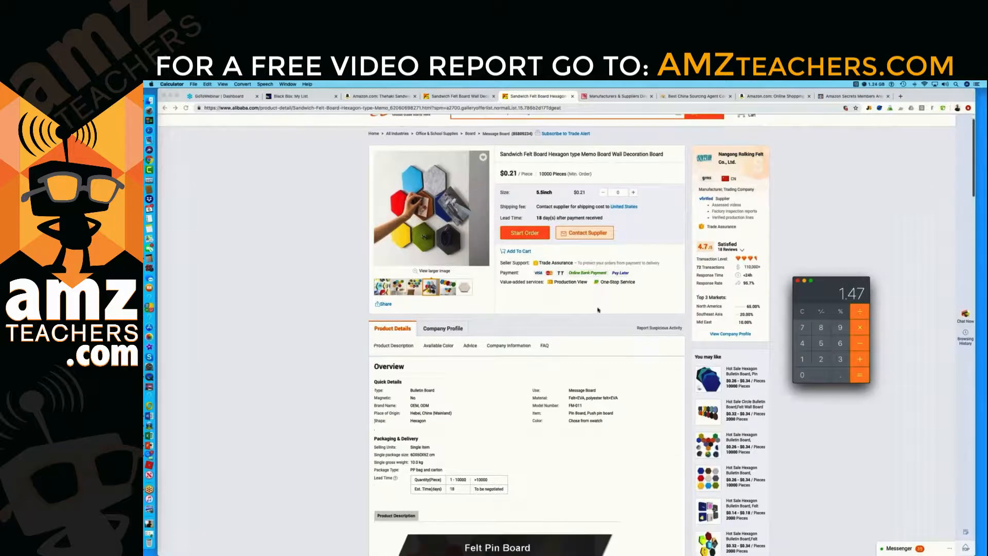
scroll(598, 309, down, 15)
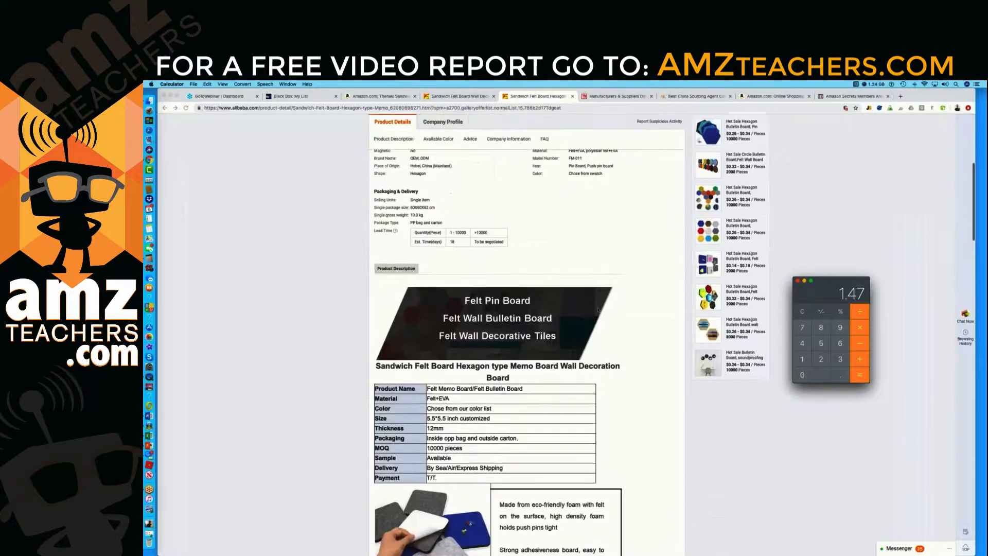
scroll(598, 310, down, 20)
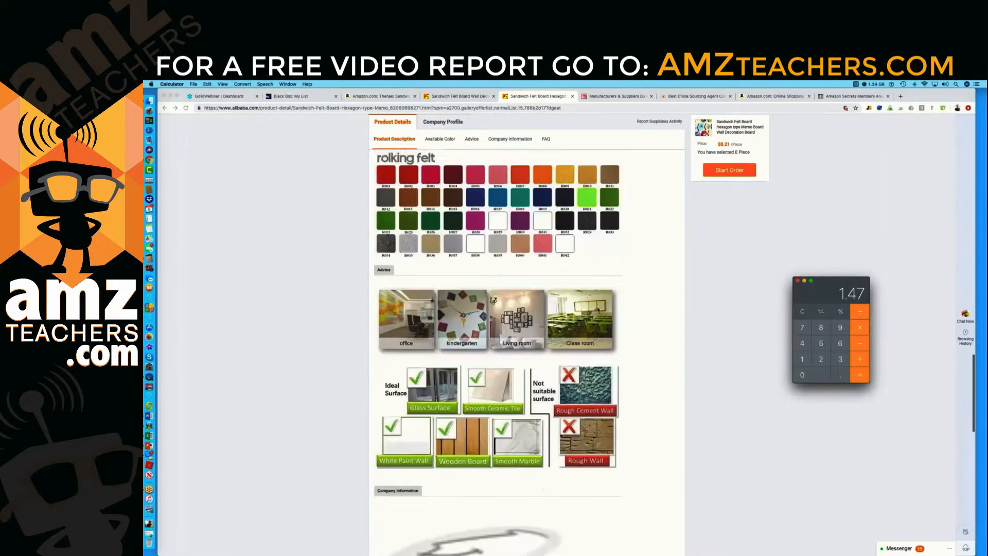
scroll(598, 309, up, 15)
scroll(598, 309, up, 20)
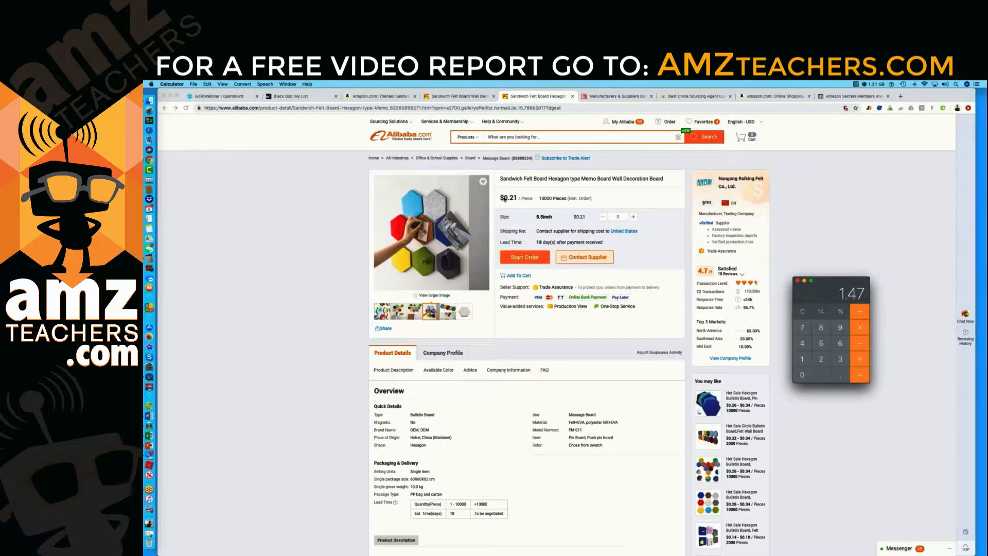
Step: Open the supplier's contact form, and download and open the Manufacturer Outreach Doc from the members area
click(578, 261)
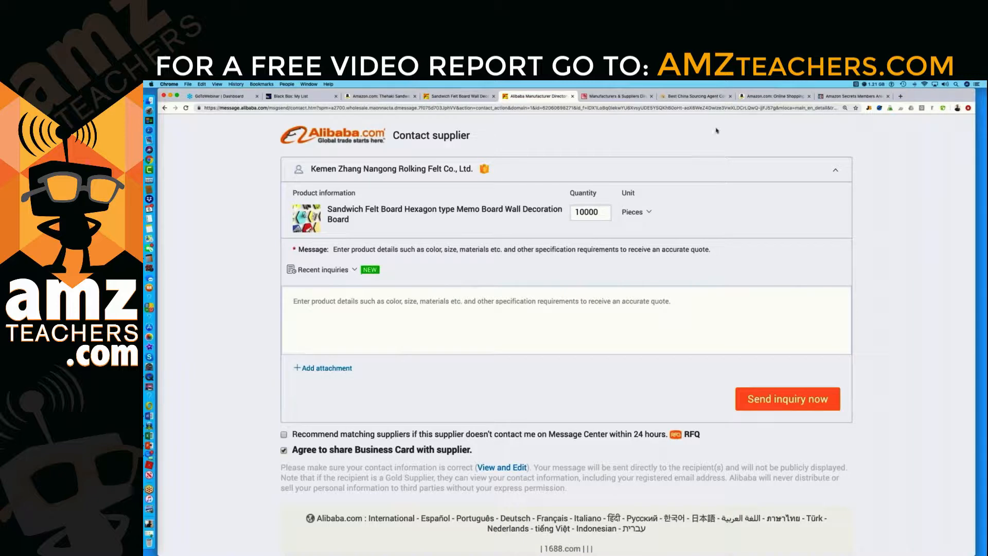
click(842, 98)
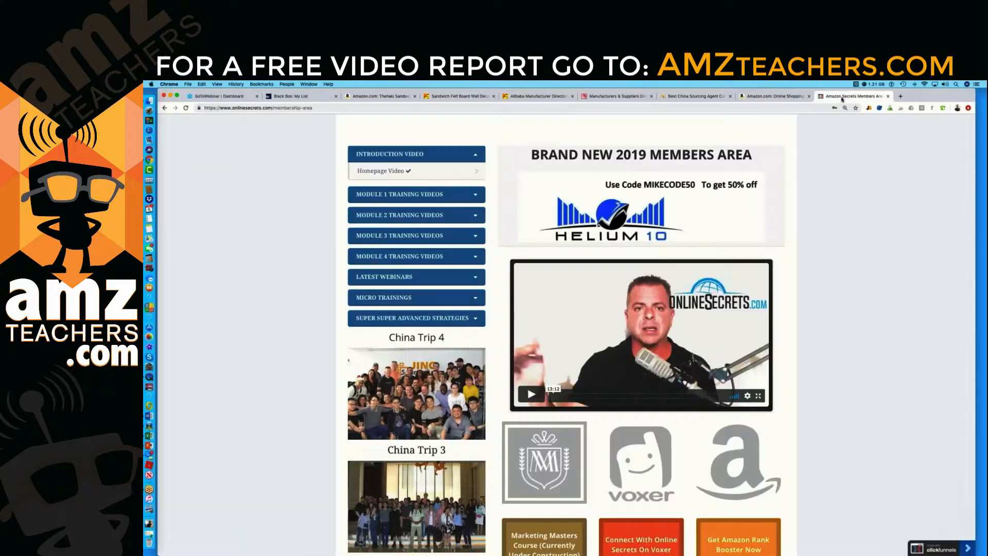
scroll(820, 353, down, 8)
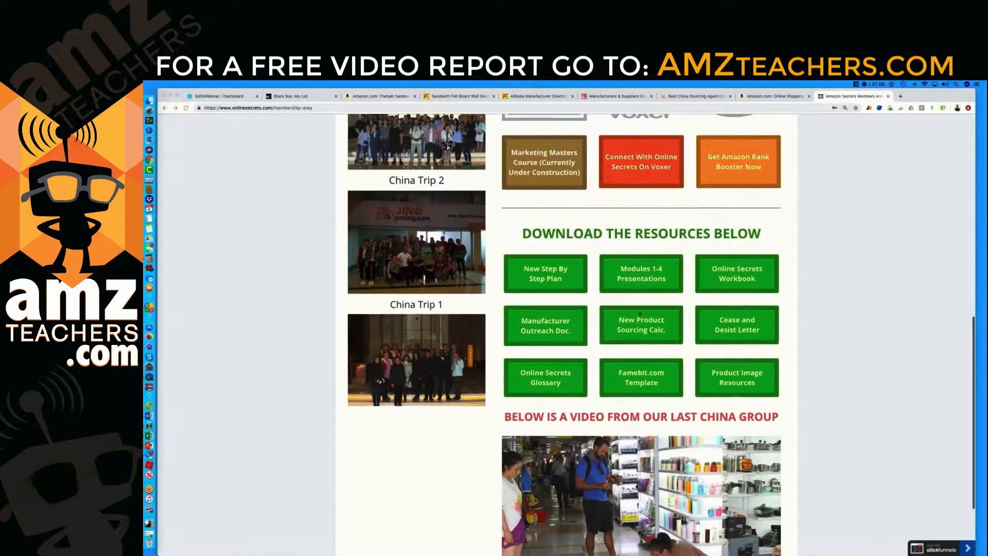
scroll(544, 328, up, 1)
click(541, 331)
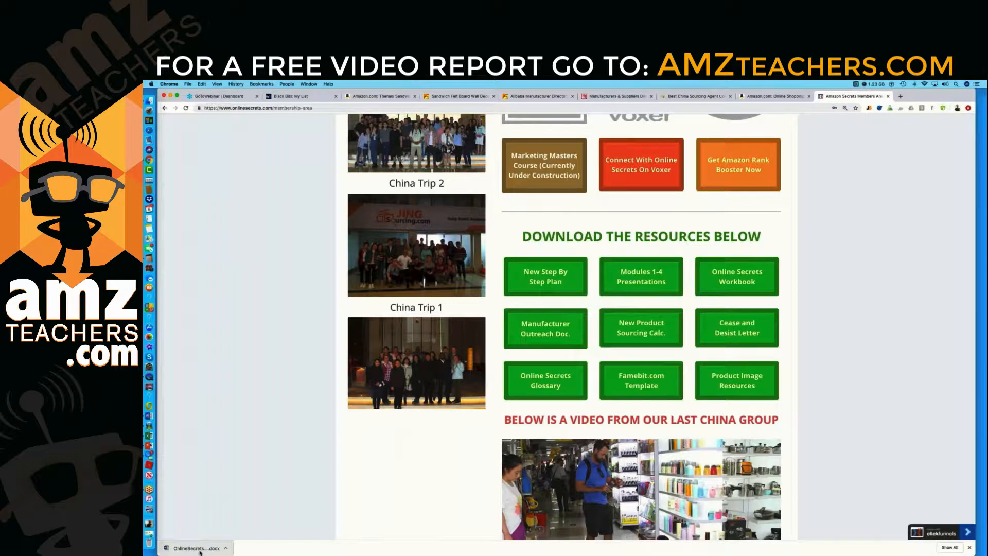
click(199, 552)
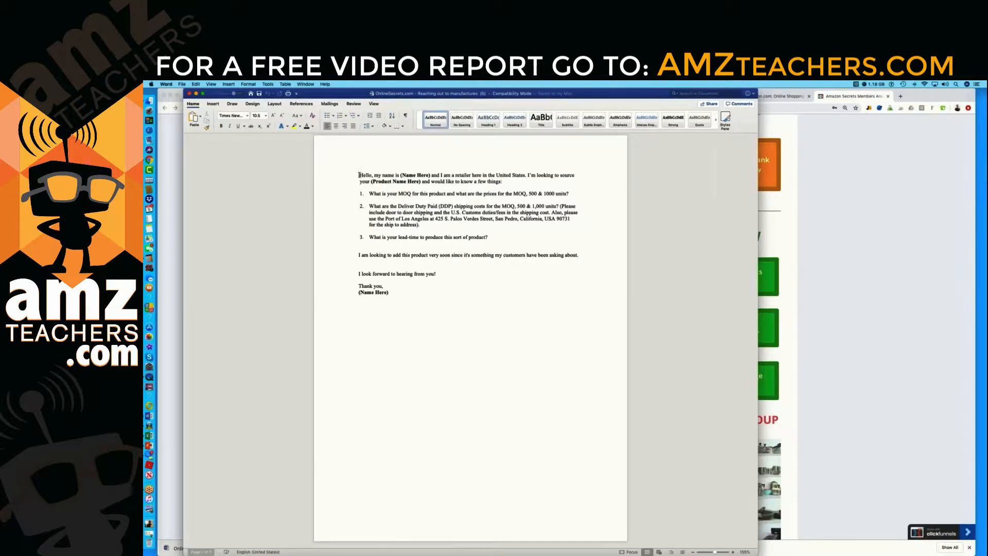
Step: Copy the whole outreach letter from the Word document and paste it into the Alibaba inquiry's message
drag(364, 179, 445, 292)
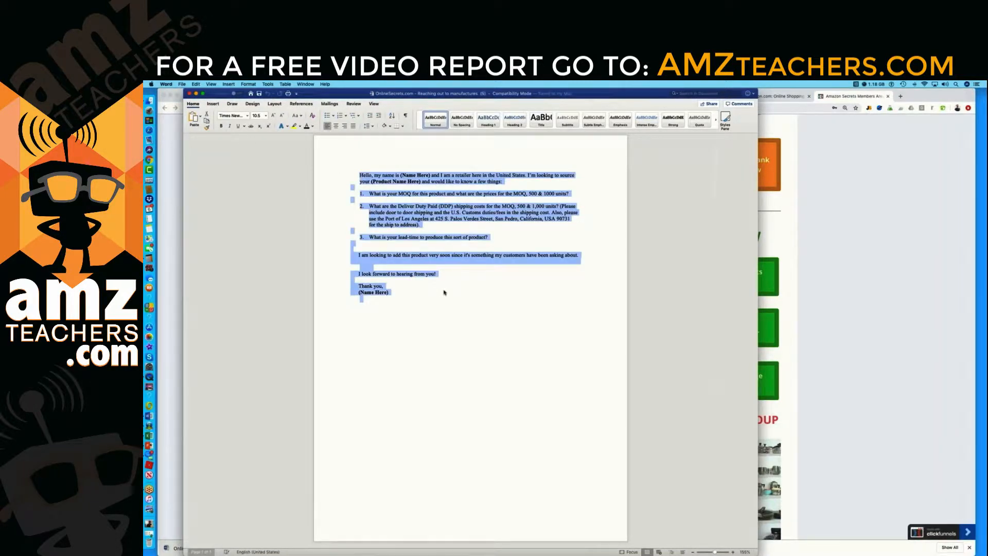
right_click(445, 292)
click(461, 301)
click(195, 94)
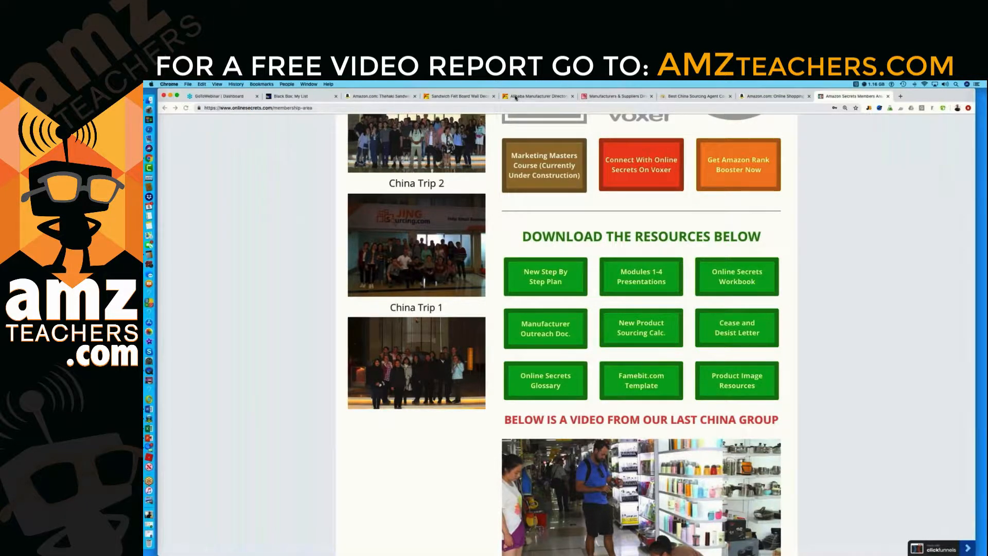
click(537, 97)
click(301, 303)
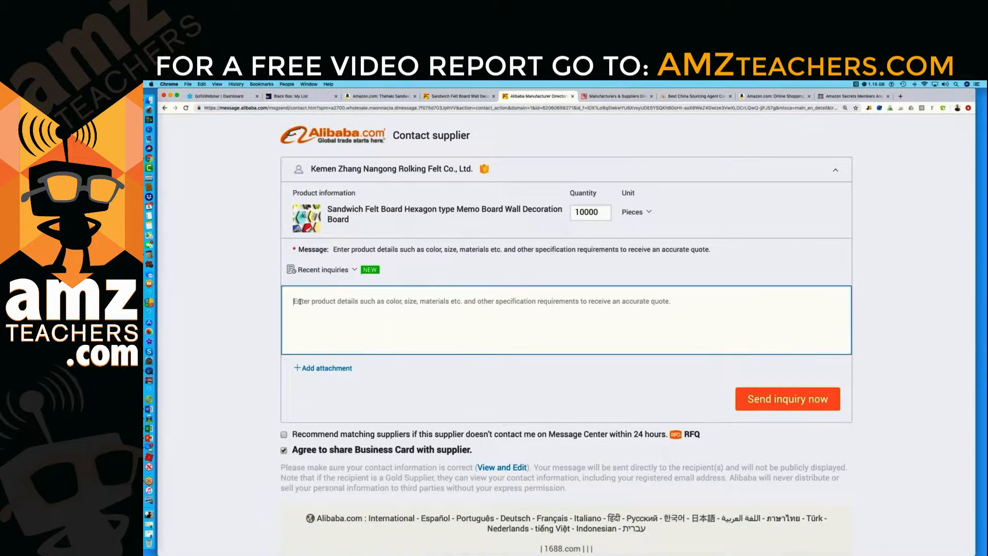
right_click(302, 303)
click(326, 344)
scroll(389, 342, up, 5)
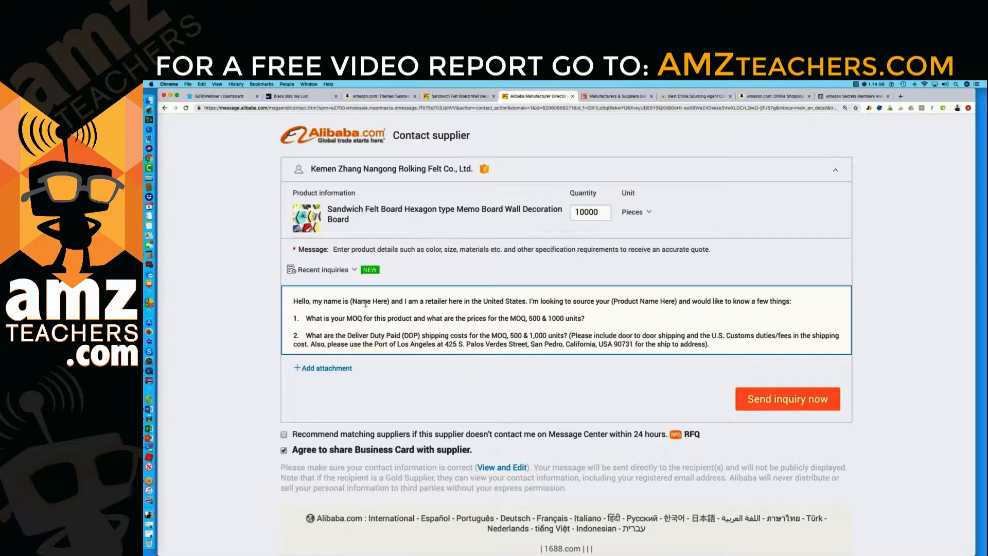
Step: Replace the (Name Here) placeholder in the message's greeting with the sender's first name
key(BackSpace)
key(BackSpace)
key(BackSpace)
key(BackSpace)
key(BackSpace)
key(BackSpace)
key(BackSpace)
key(BackSpace)
key(BackSpace)
key(BackSpace)
key(BackSpace)
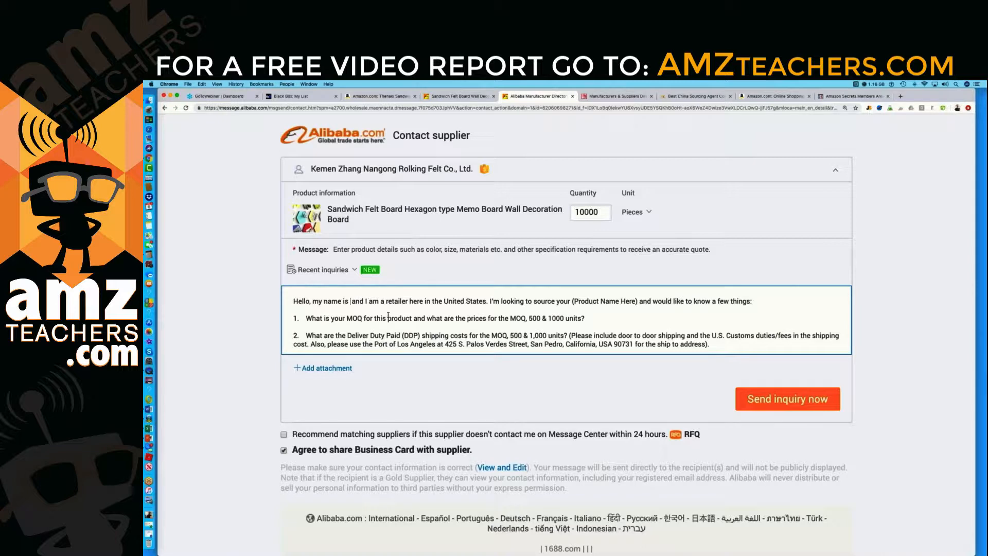
text(Mike)
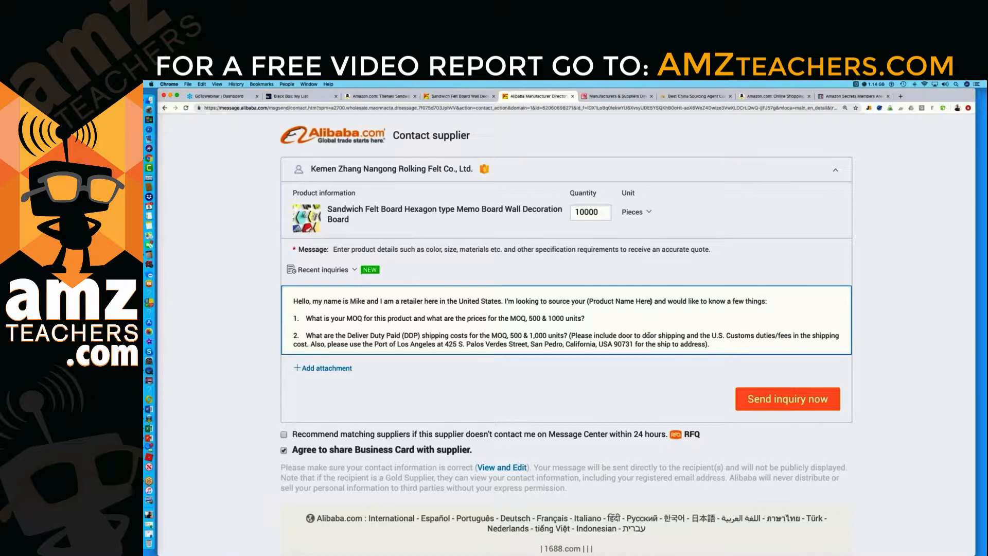
Step: Replace the (Product Name Here) placeholder in the message with "Sandwich Felt Board"
key(BackSpace)
key(BackSpace)
key(BackSpace)
key(BackSpace)
key(BackSpace)
key(BackSpace)
key(BackSpace)
key(BackSpace)
key(BackSpace)
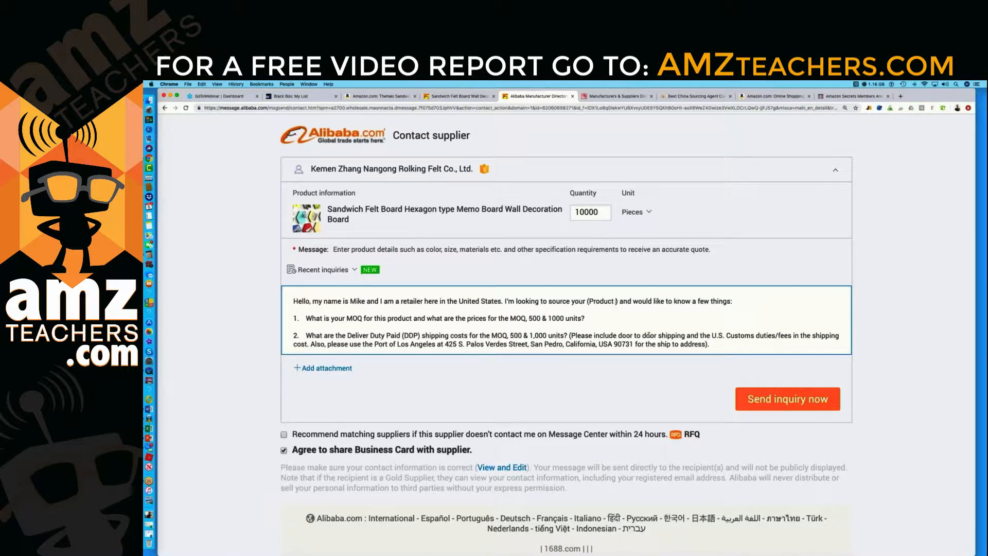
key(BackSpace)
key(BackSpace)
key(BackSpace)
key(BackSpace)
key(BackSpace)
key(BackSpace)
key(BackSpace)
key(BackSpace)
key(BackSpace)
key(BackSpace)
key(BackSpace)
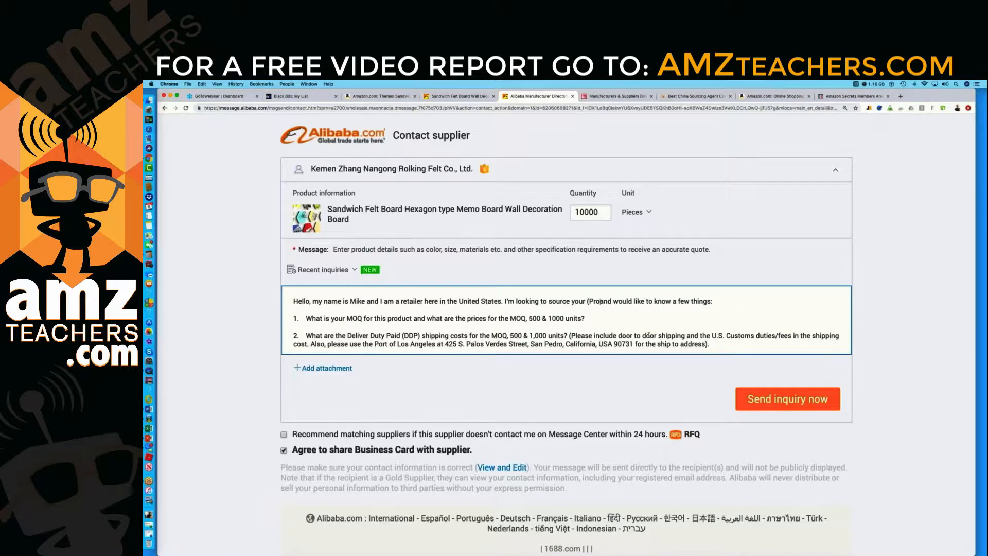
text(Sandwic)
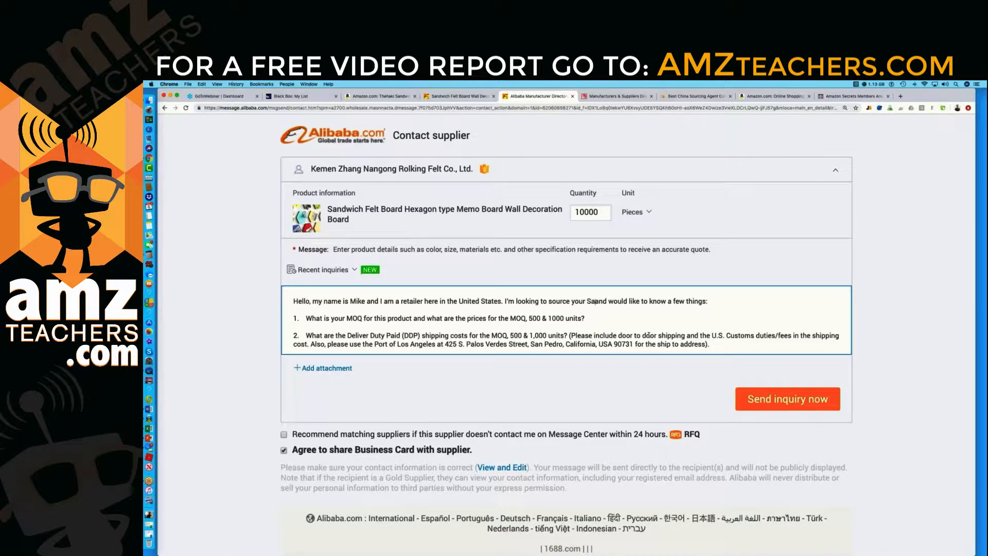
text(h Fel)
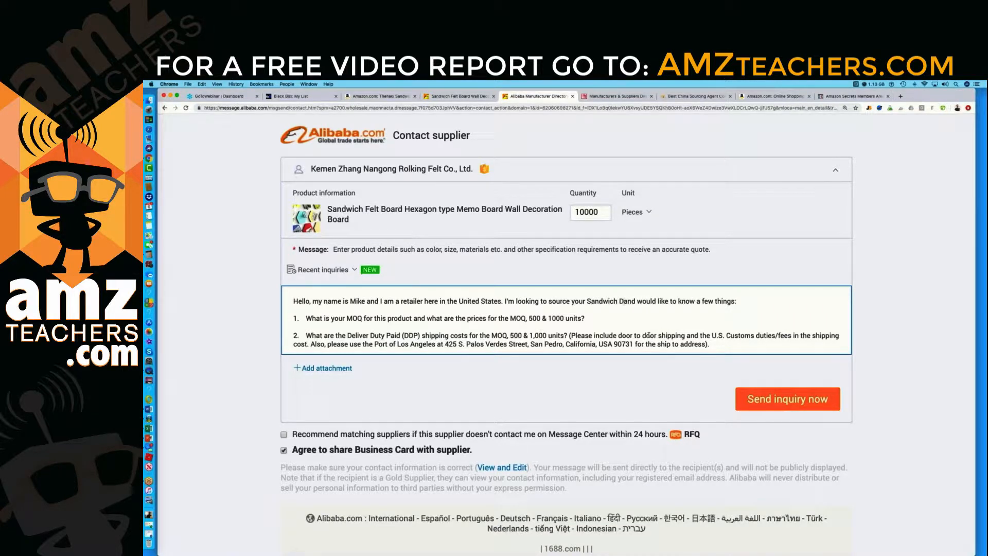
text(t Ba)
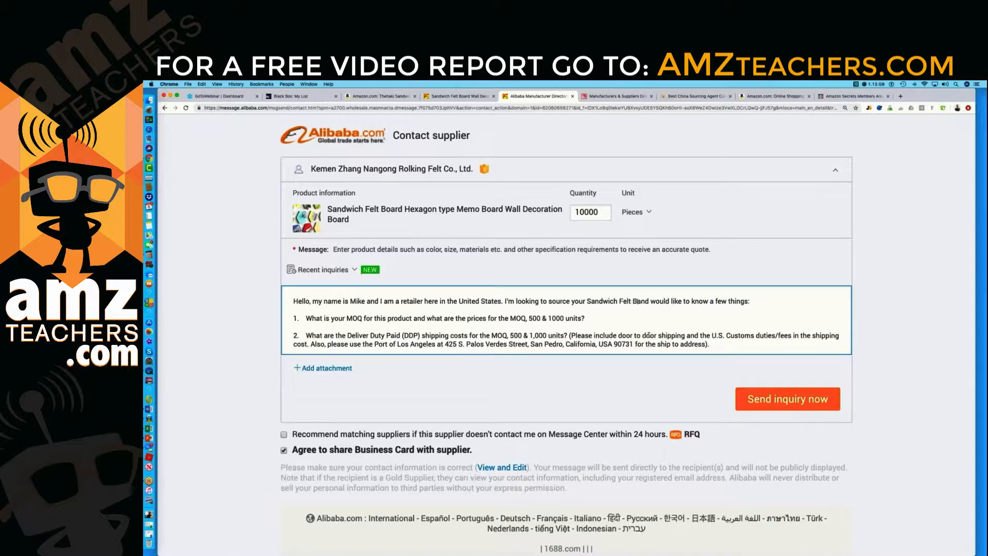
text(ard)
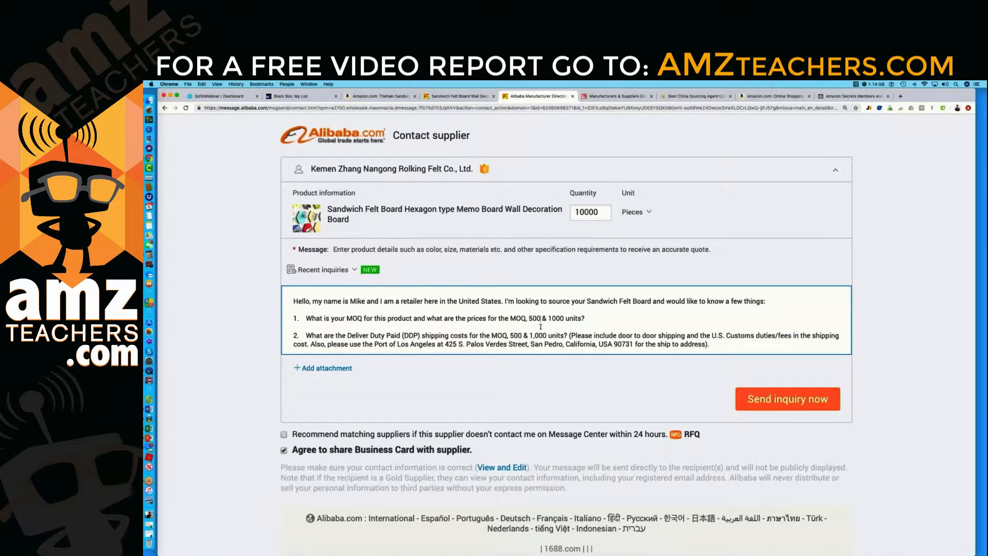
Step: Change the price quantities in the message's first question to 15,000 & 20,000 units
key(BackSpace)
key(BackSpace)
key(BackSpace)
text(15,000)
key(BackSpace)
key(BackSpace)
key(BackSpace)
key(BackSpace)
text(20,000)
Step: Change the DDP shipping quantities in the message's second question to 15,000 & 20,00 units
click(522, 335)
key(BackSpace)
key(BackSpace)
key(BackSpace)
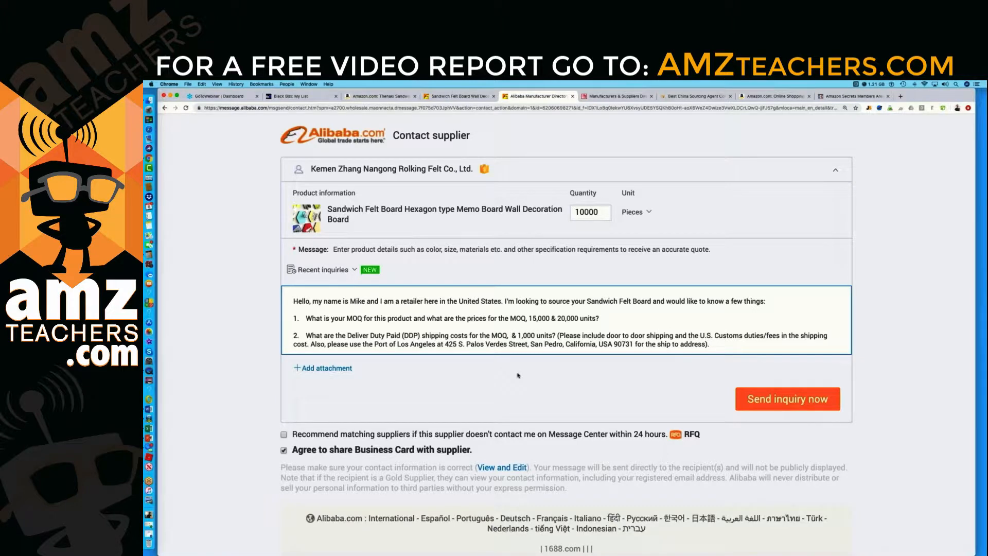
text(15,00)
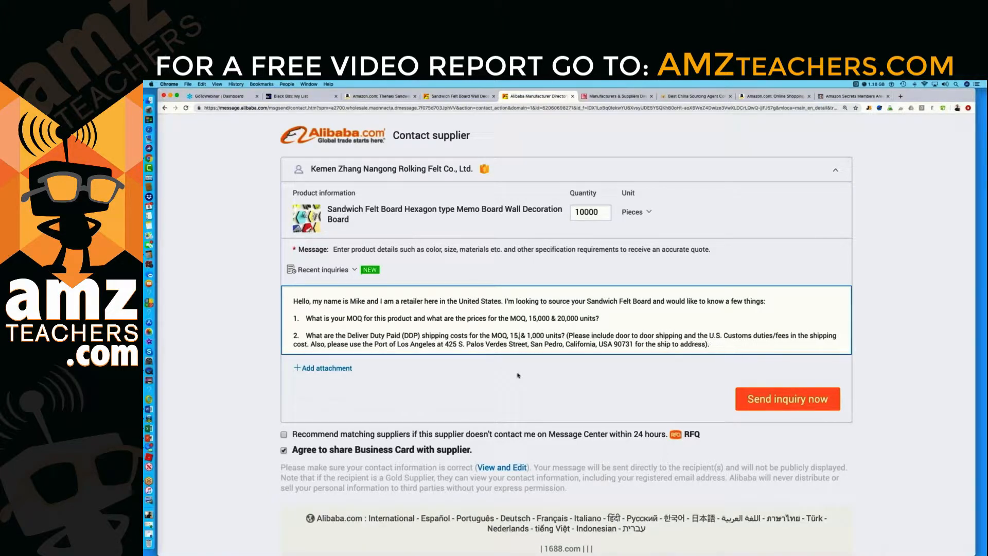
text(0)
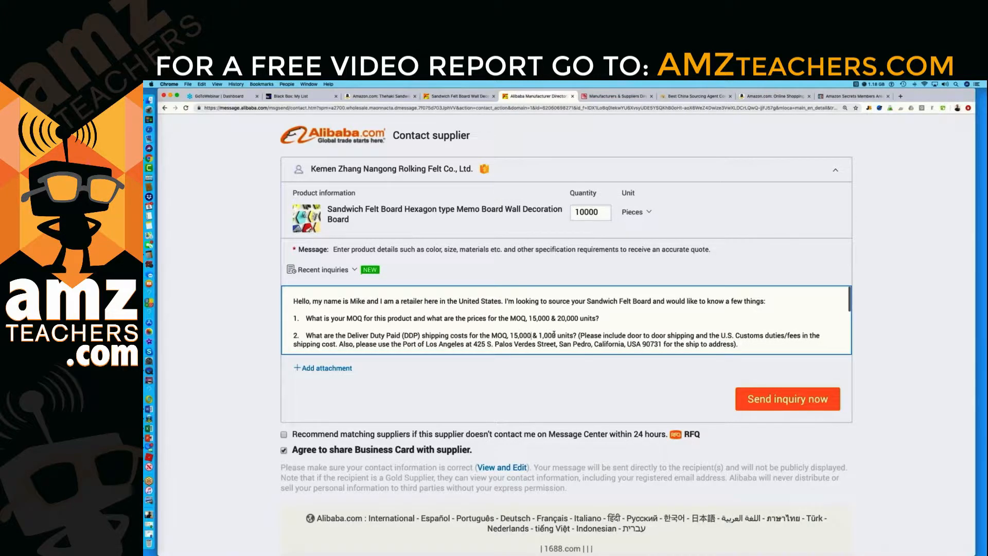
key(BackSpace)
key(BackSpace)
key(BackSpace)
key(BackSpace)
key(BackSpace)
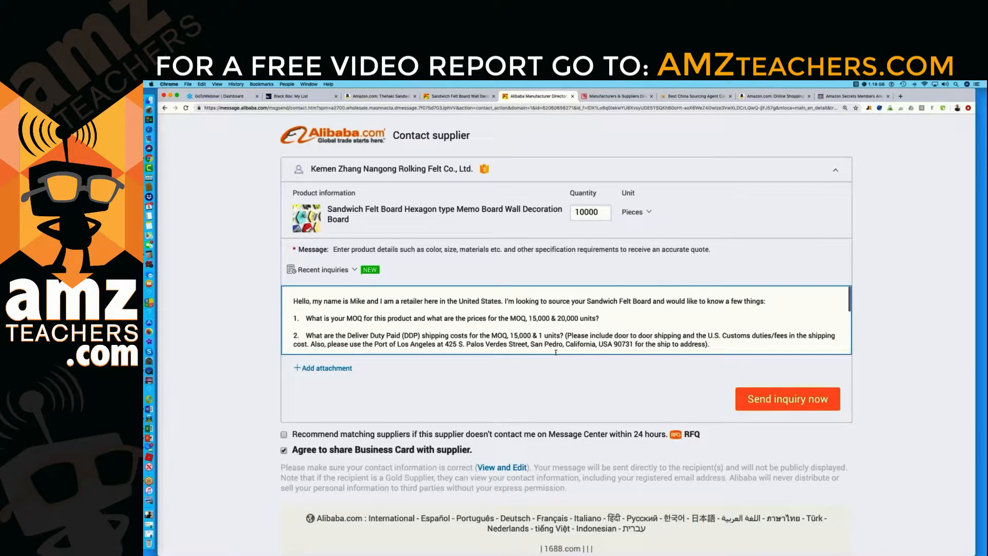
text(20)
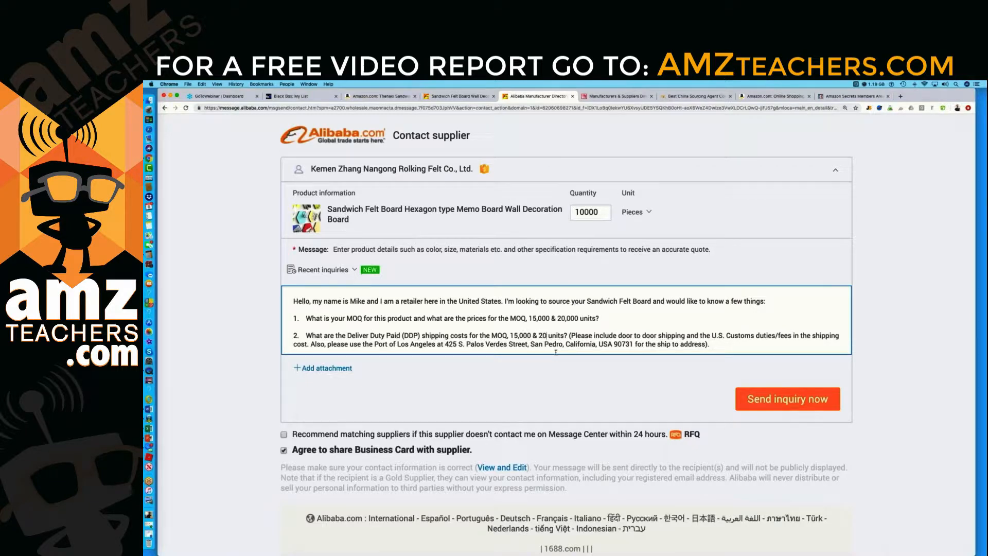
text(,00)
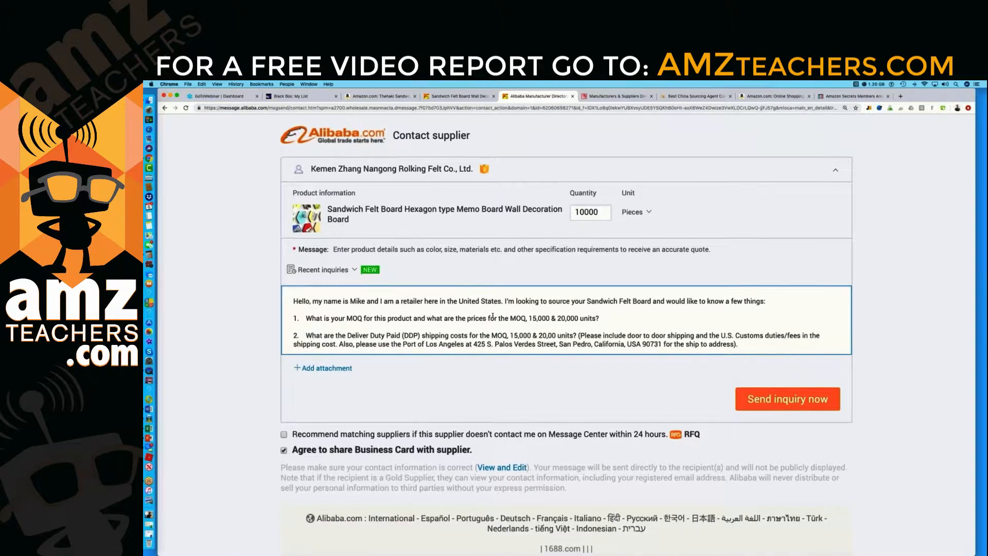
Step: Send the inquiry to the felt board supplier and look over the page that follows
click(769, 404)
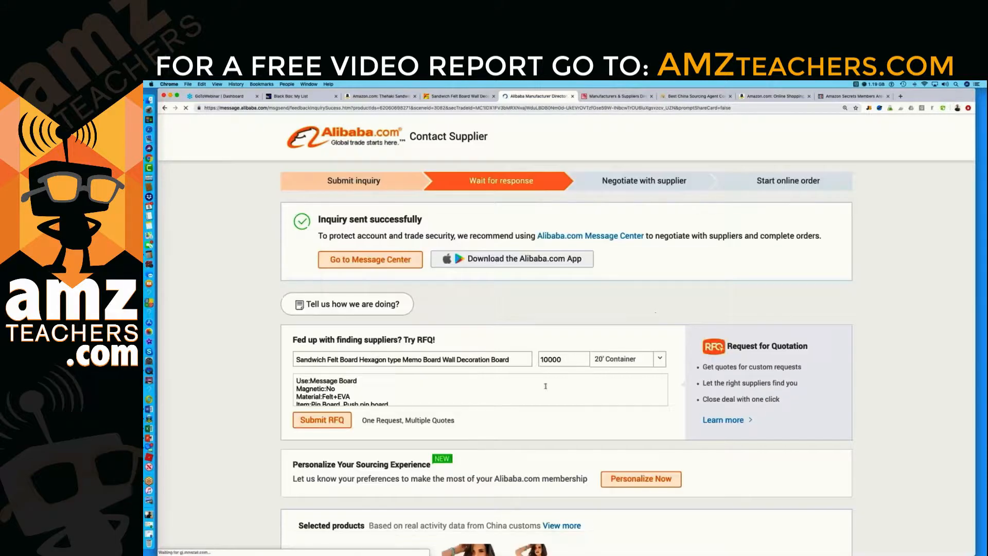
scroll(538, 379, down, 2)
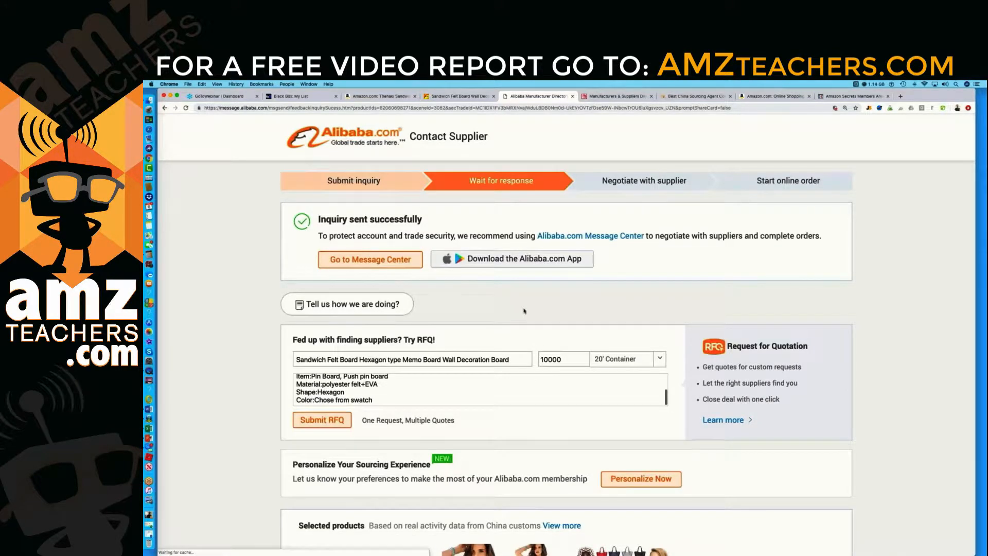
scroll(538, 380, down, 2)
scroll(539, 337, down, 4)
scroll(539, 336, up, 5)
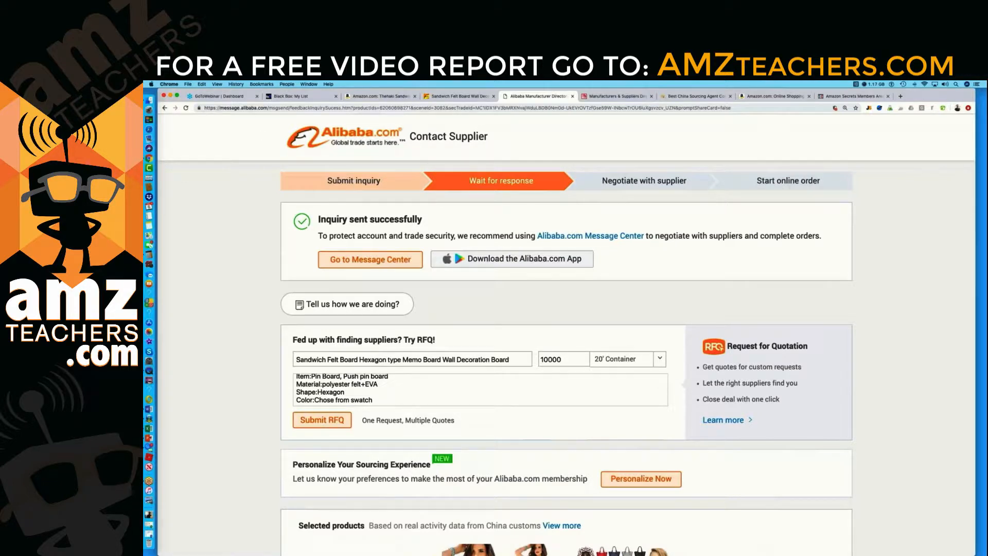
Step: Return to the Alibaba search results and open the $0.21 Sandwich Felt Board Hexagon listing
click(458, 97)
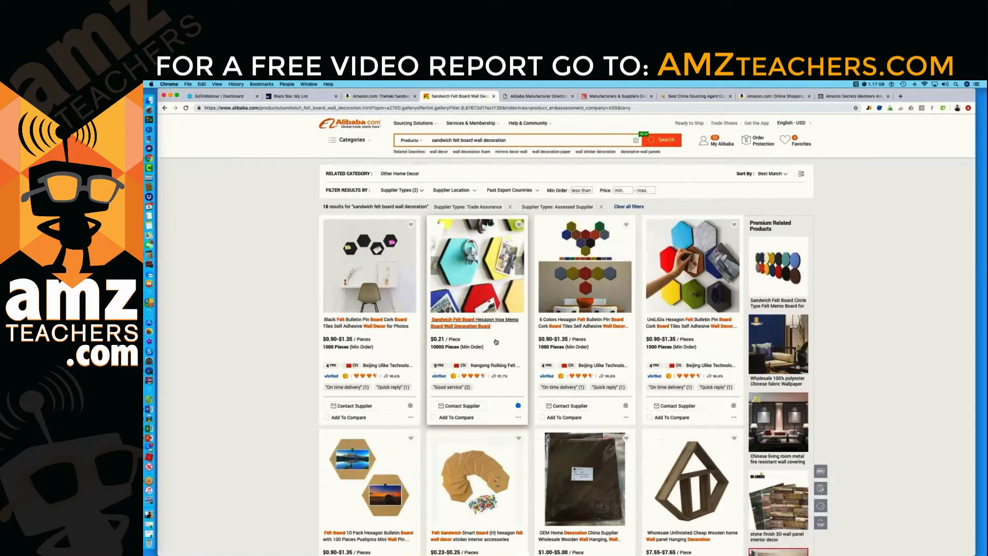
click(482, 325)
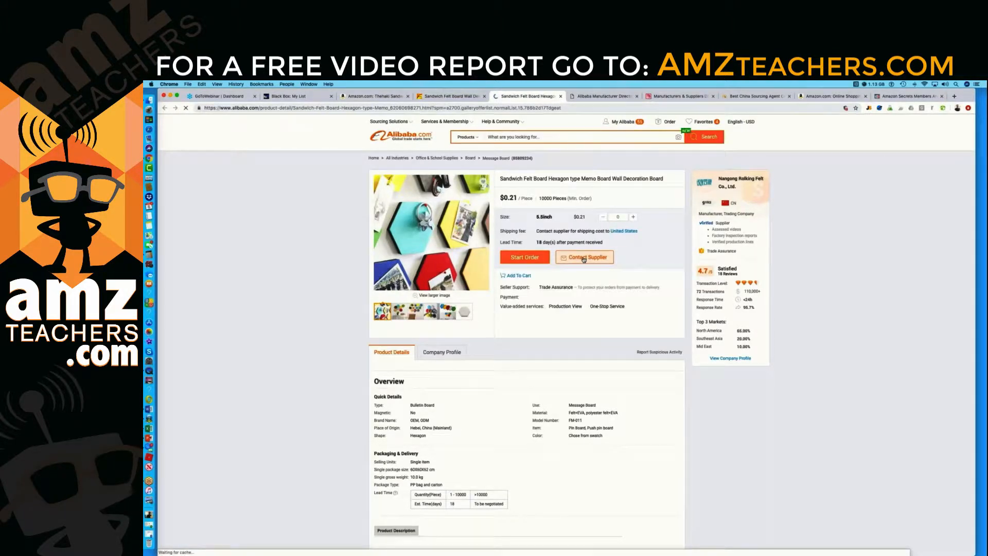
Step: Open the contact form for this listing's supplier and paste the copied inquiry template into the message
click(583, 258)
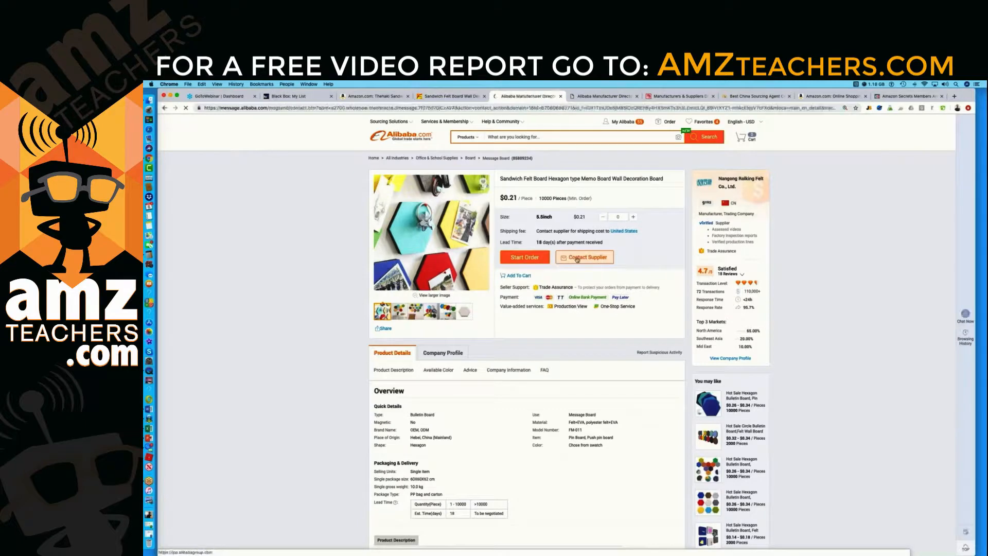
click(316, 301)
right_click(315, 301)
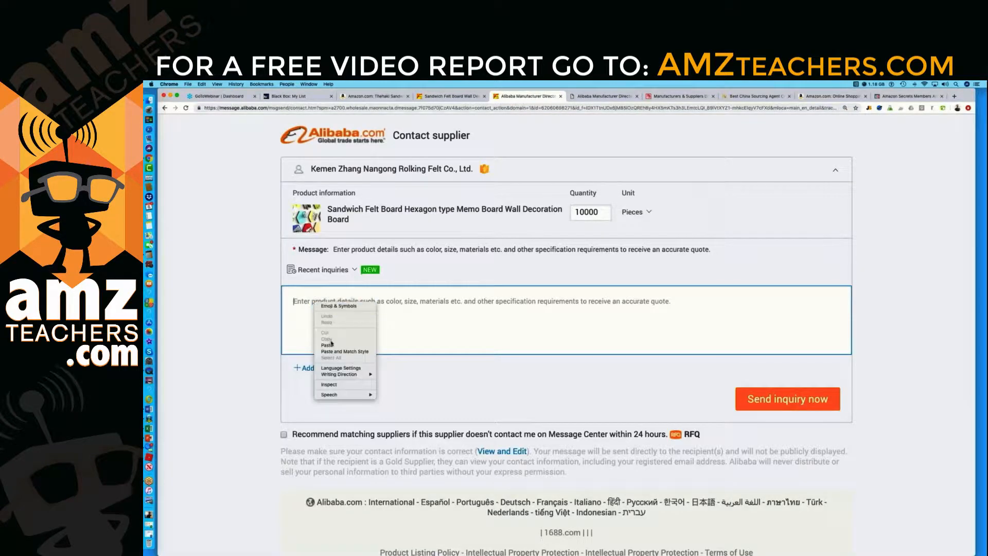
click(332, 345)
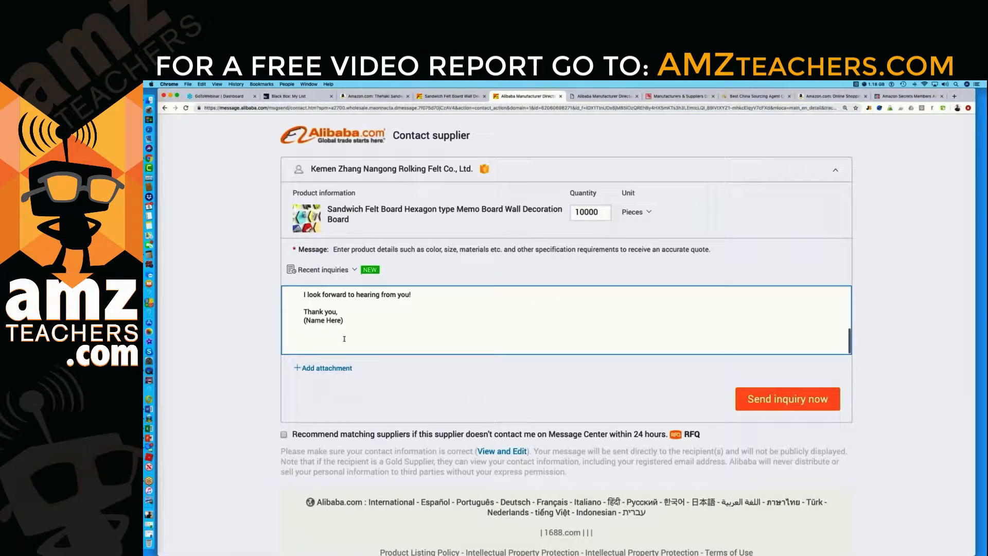
Step: Read through the pasted inquiry, examining the introduction and the questions on MOQ pricing, DDP shipping costs and lead time
scroll(344, 339, up, 10)
scroll(425, 297, down, 10)
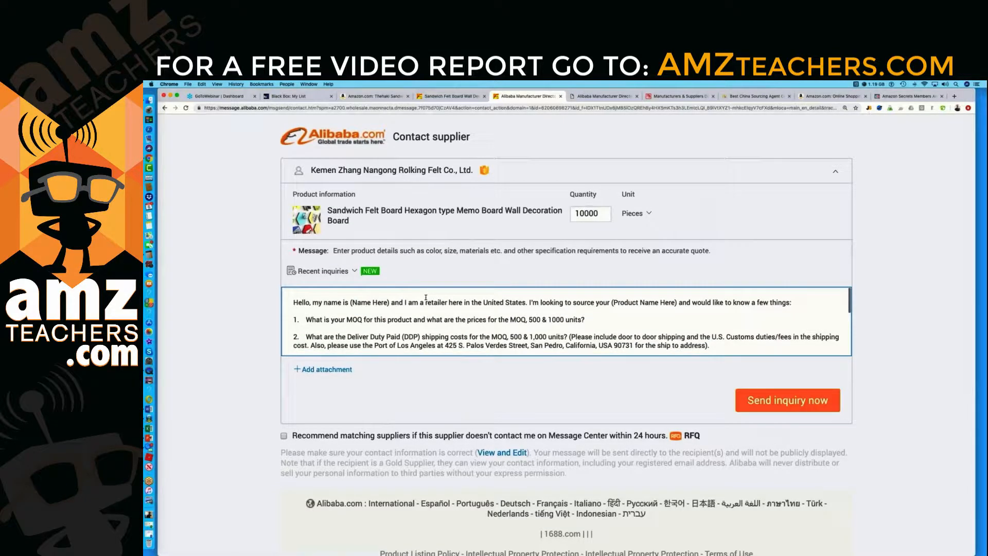
scroll(583, 319, down, 2)
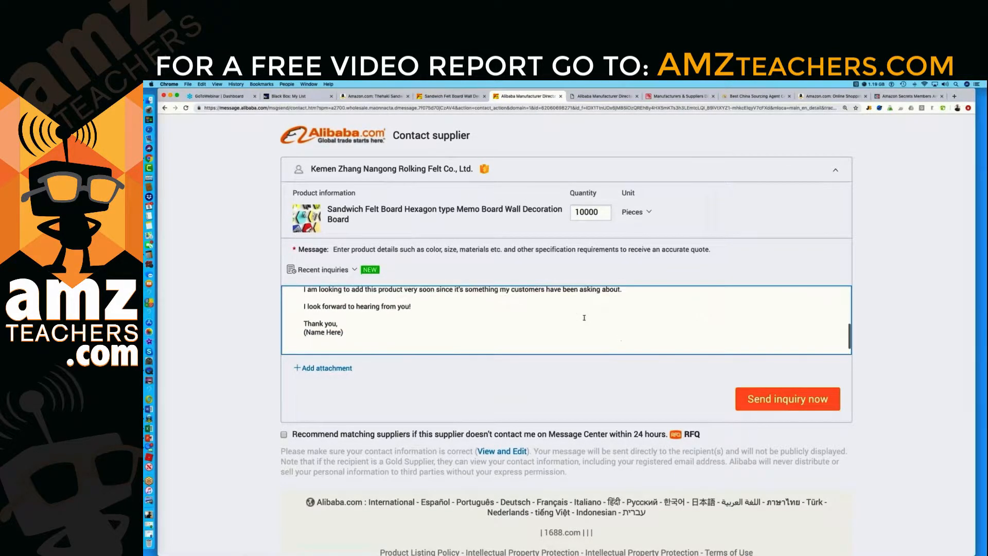
scroll(374, 329, up, 5)
scroll(373, 329, down, 3)
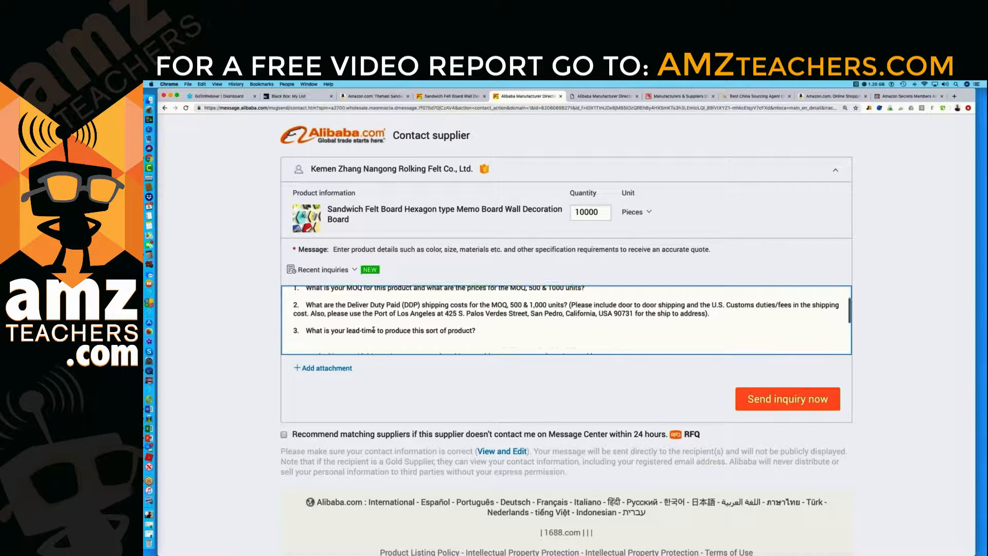
scroll(389, 331, up, 5)
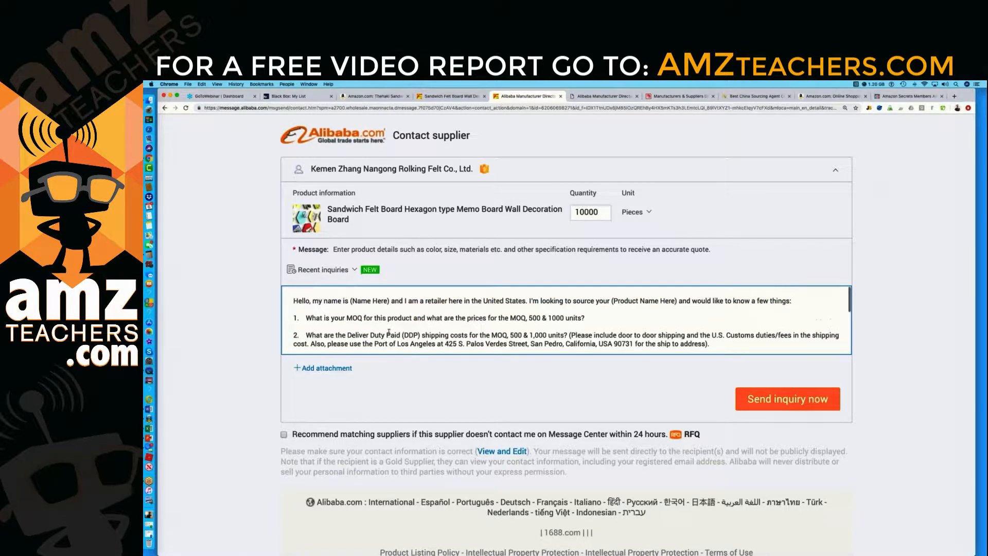
scroll(369, 322, down, 5)
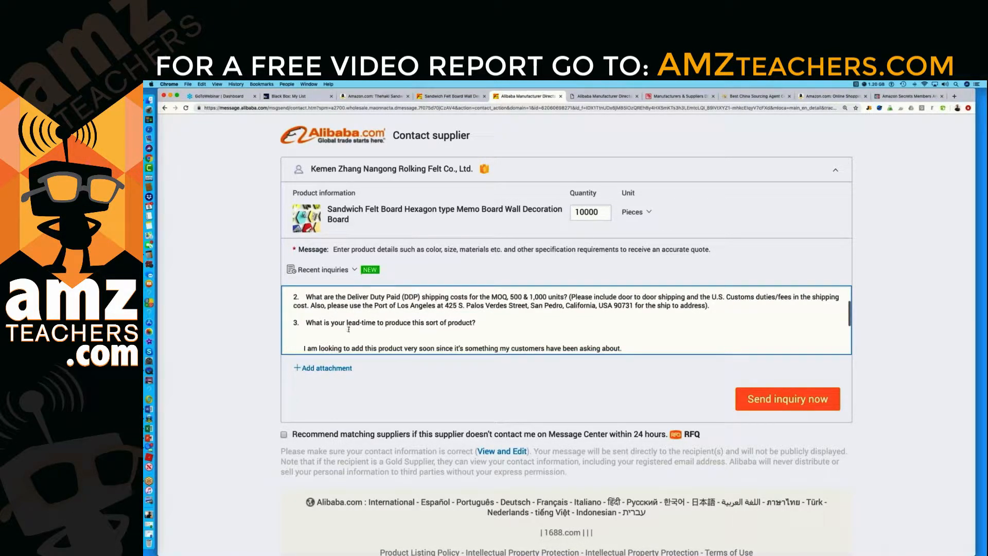
scroll(462, 324, down, 1)
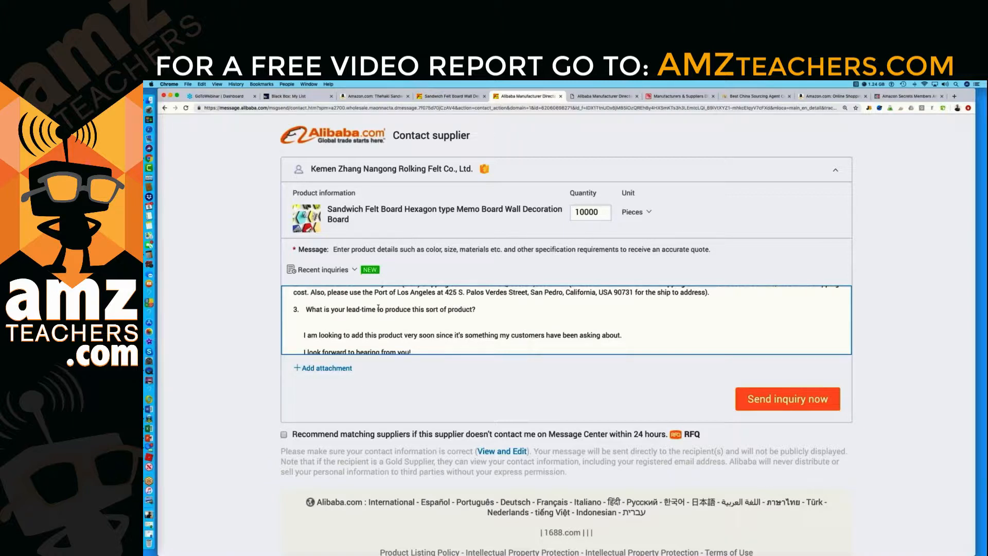
Step: Replace the closing (Name Here) placeholder with the sender's first name and align it under "Thank you,"
scroll(379, 308, down, 3)
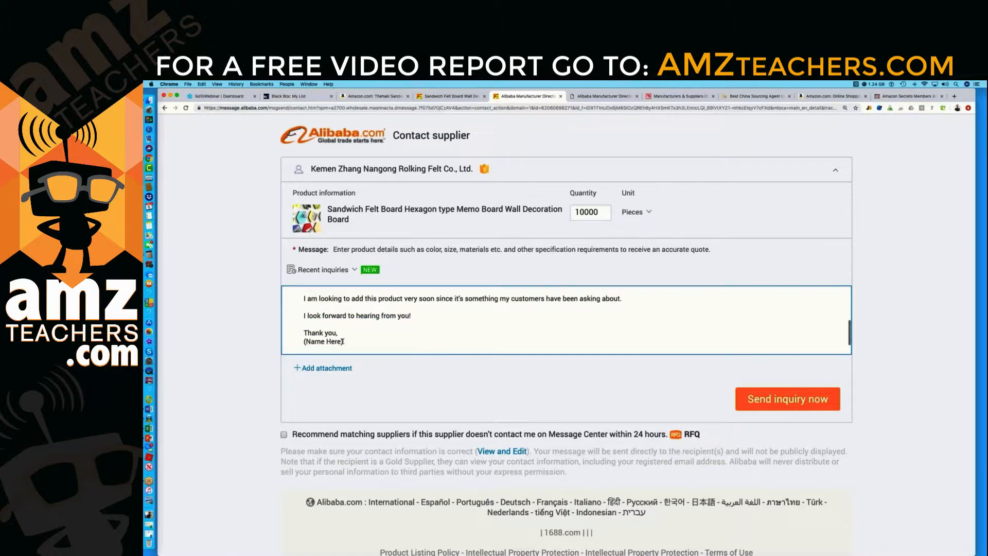
drag(342, 341, 294, 341)
key(BackSpace)
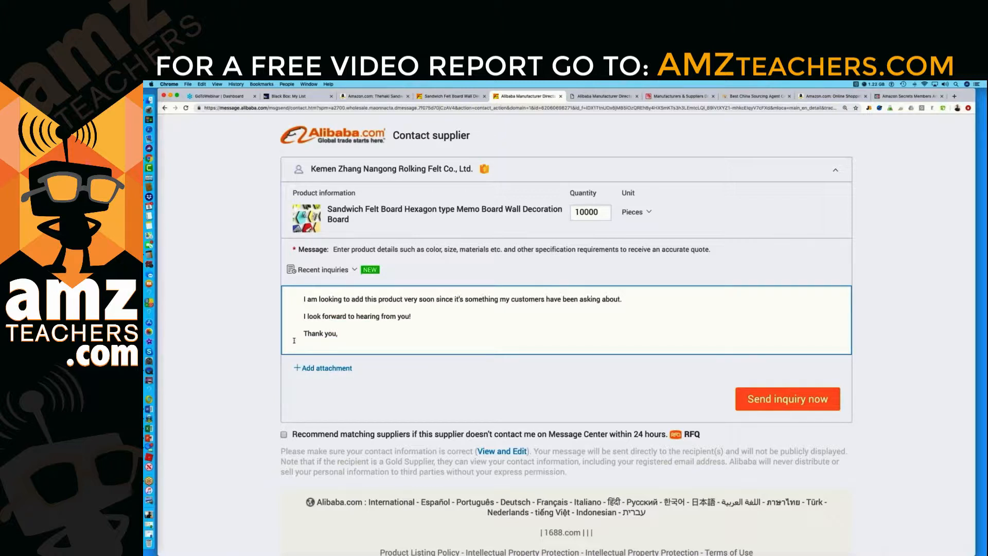
text(Mike)
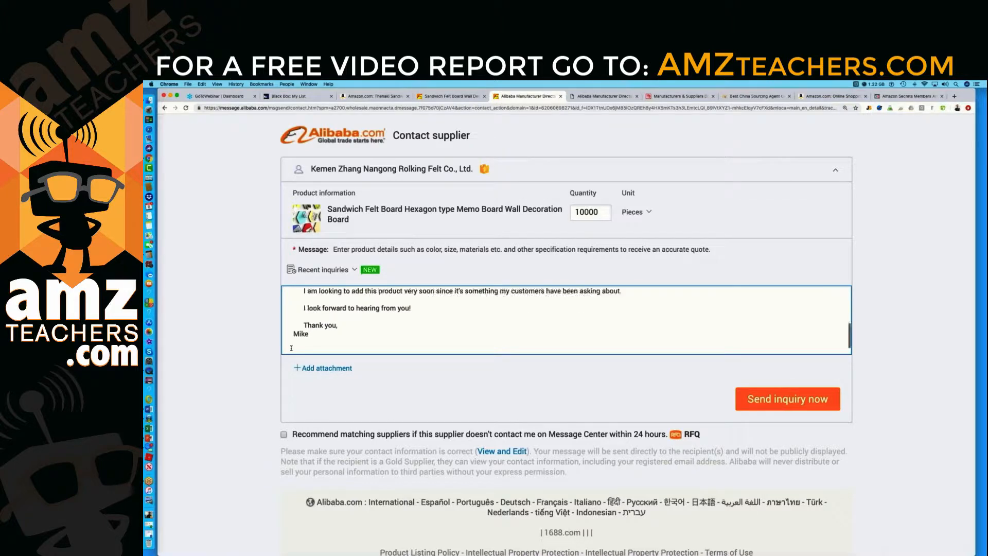
click(292, 335)
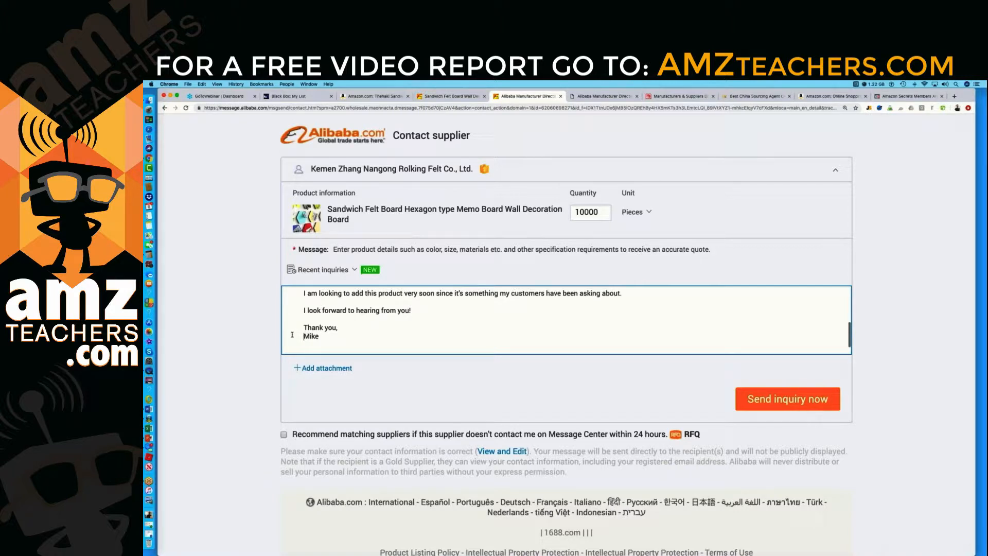
click(354, 338)
scroll(414, 320, down, 1)
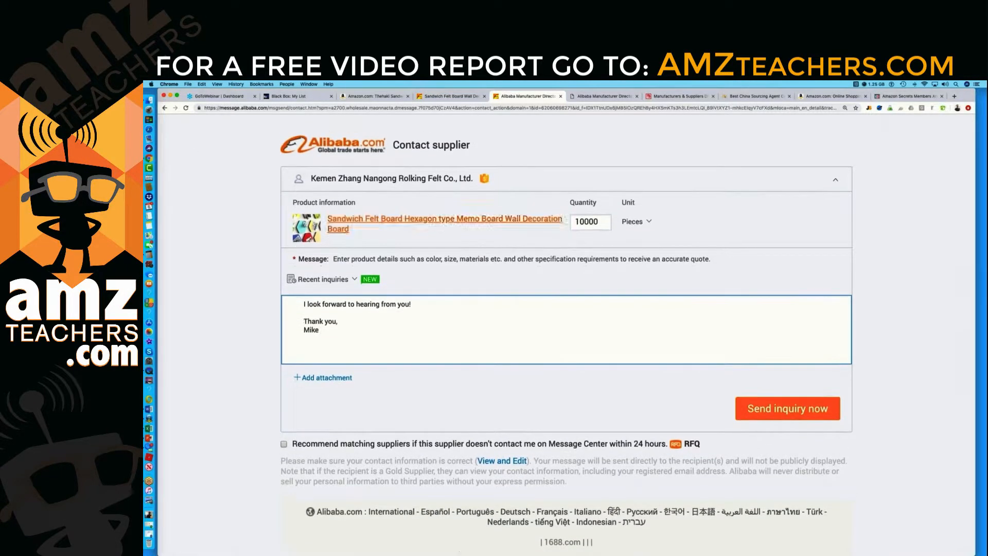
Step: Revisit the Alibaba felt board search results, then switch to the Global Sources site and look over its homepage
click(446, 96)
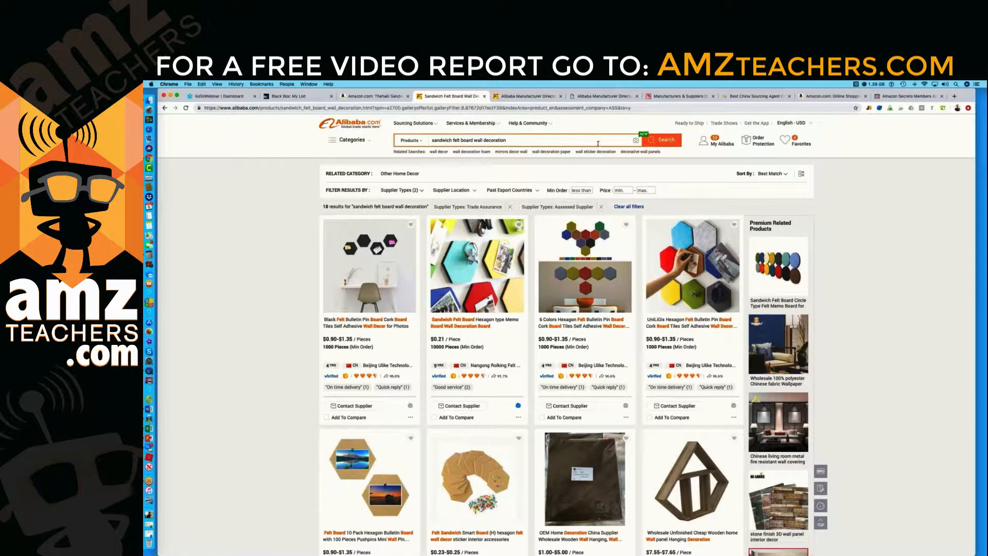
click(669, 97)
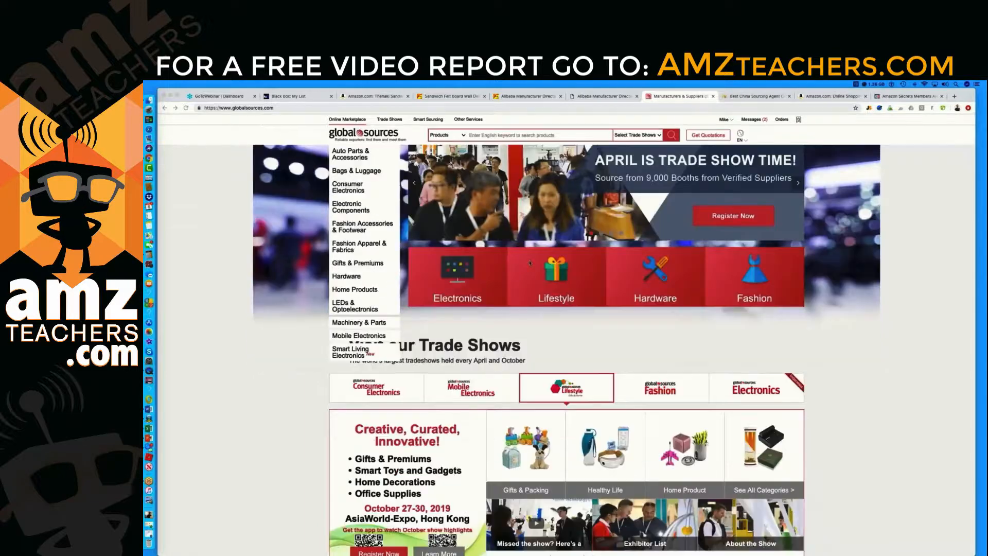
scroll(566, 335, down, 3)
scroll(566, 334, up, 3)
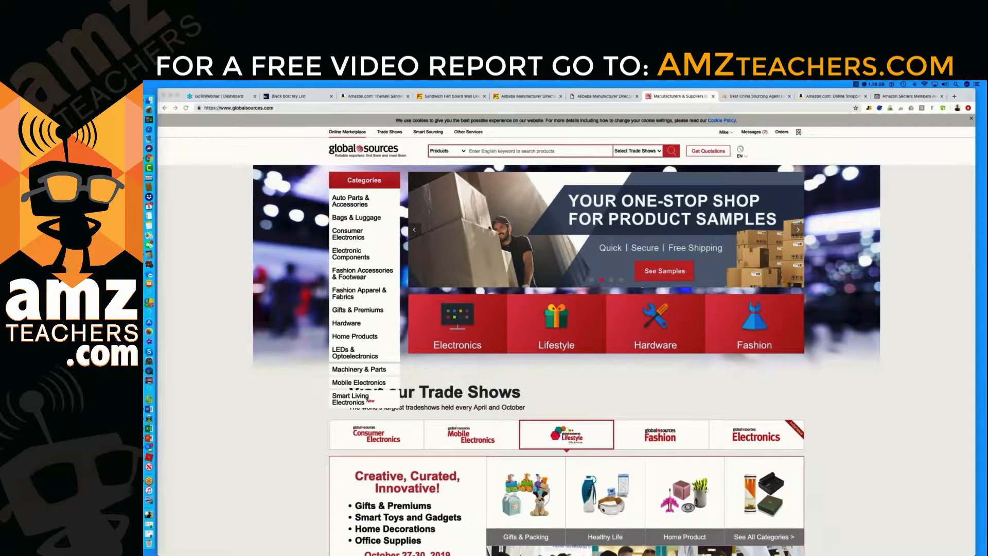
Step: Run the recent product search for wireless charger on Global Sources
click(469, 151)
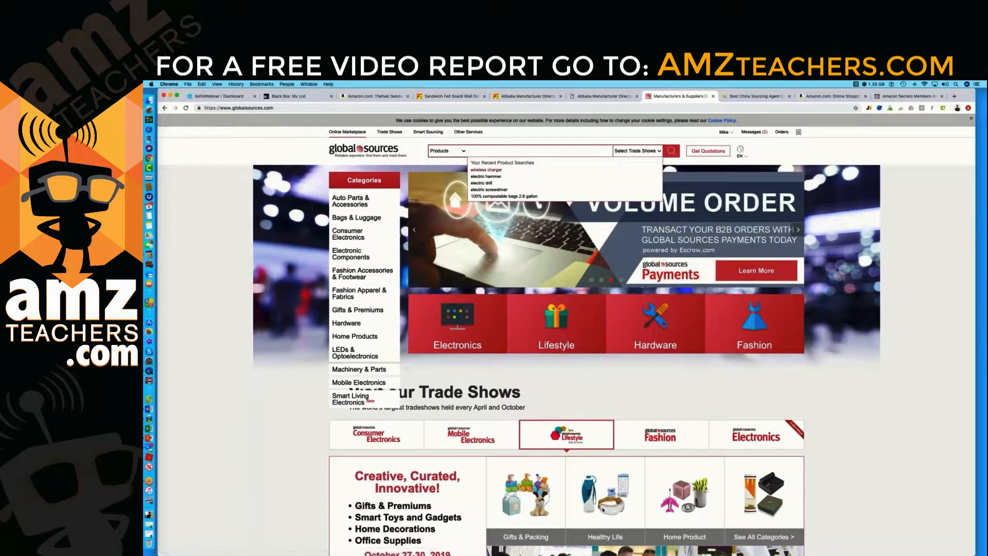
click(452, 174)
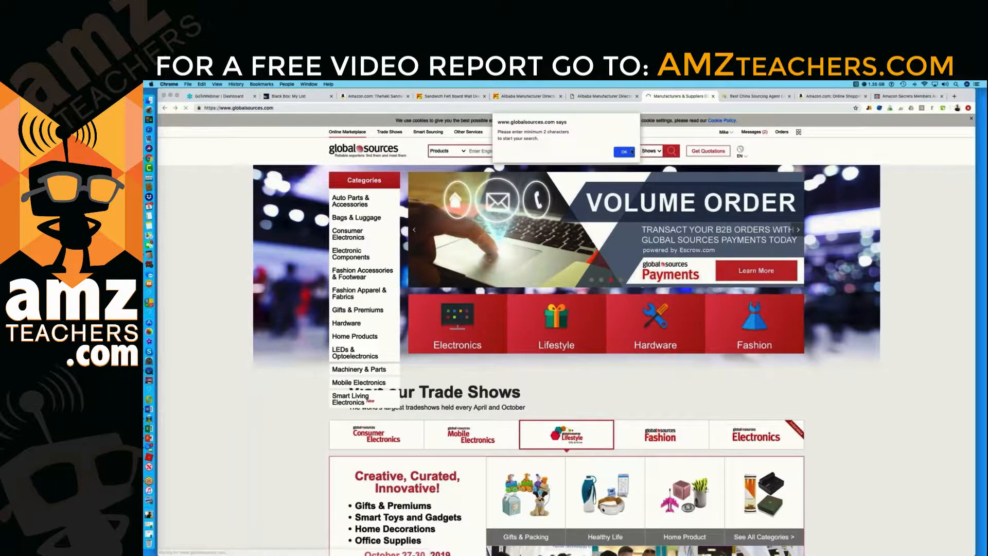
click(632, 151)
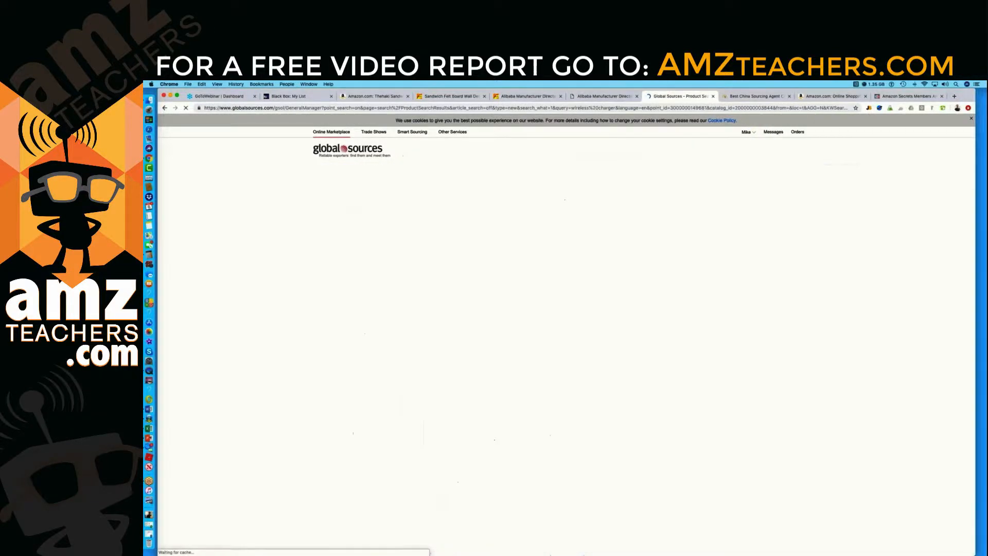
scroll(566, 334, down, 10)
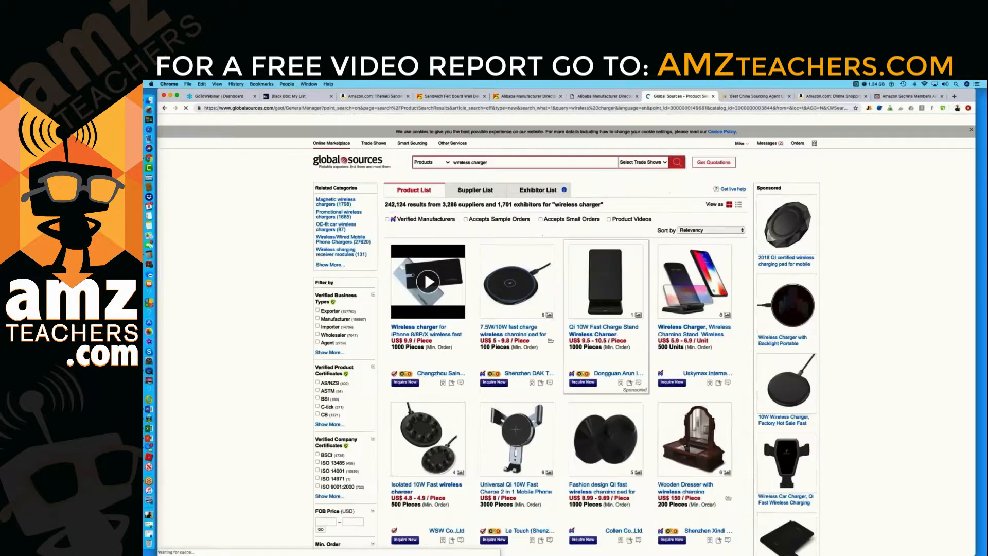
Step: Replace the Global Sources search term with "sandwich felt board wall decoration" and run the product search
click(500, 152)
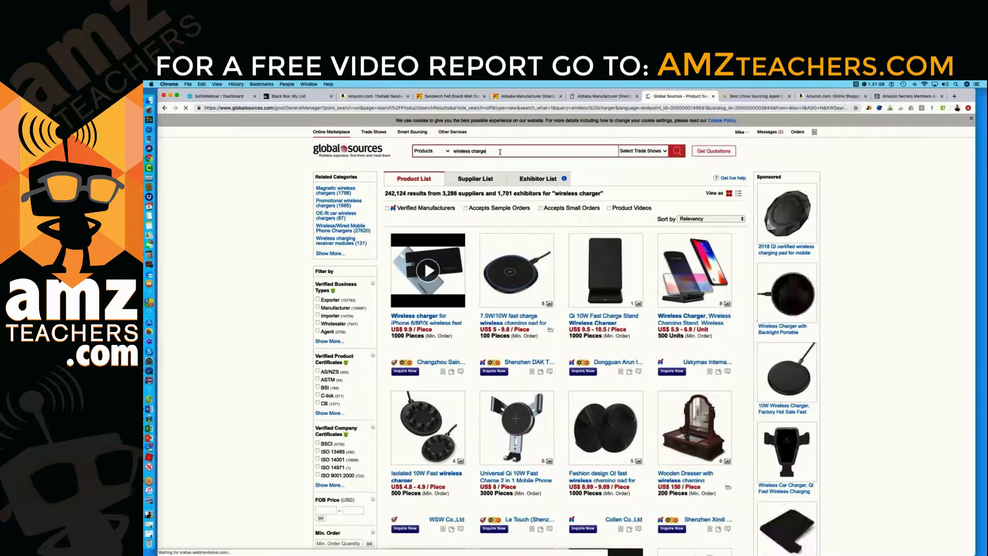
key(BackSpace)
key(BackSpace)
key(BackSpace)
key(BackSpace)
key(BackSpace)
key(BackSpace)
key(BackSpace)
key(BackSpace)
key(BackSpace)
key(BackSpace)
key(BackSpace)
key(BackSpace)
key(BackSpace)
key(BackSpace)
key(BackSpace)
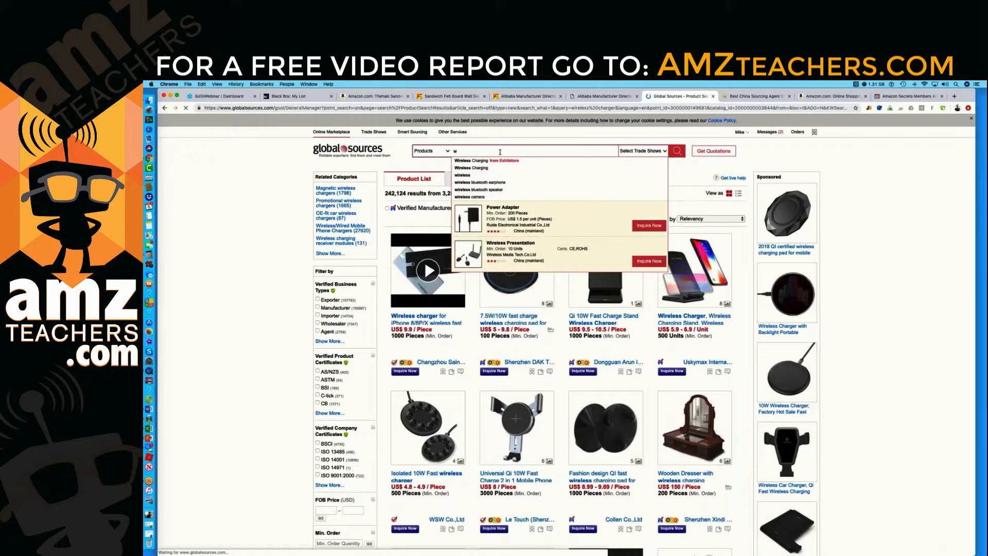
key(BackSpace)
text(sand)
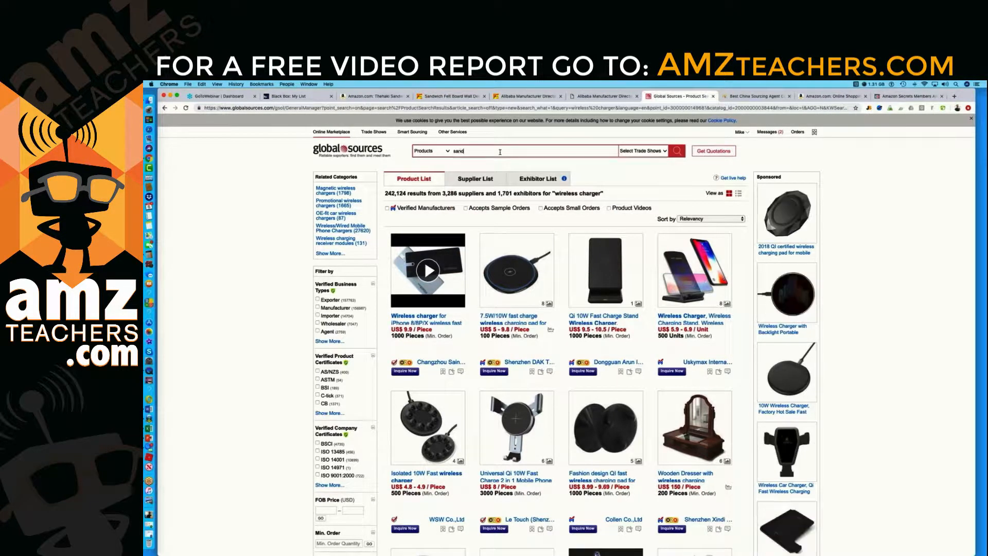
text(wich fel)
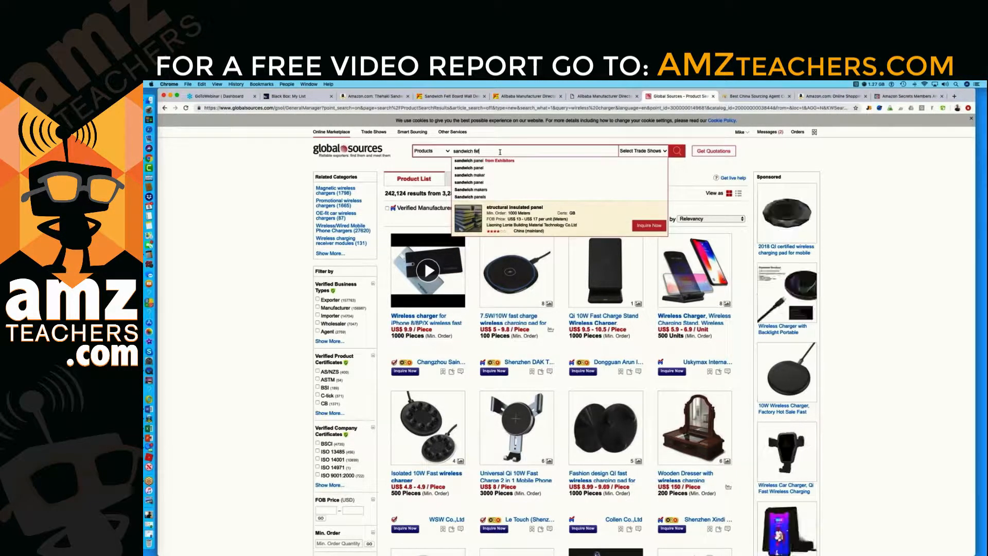
text(t boa)
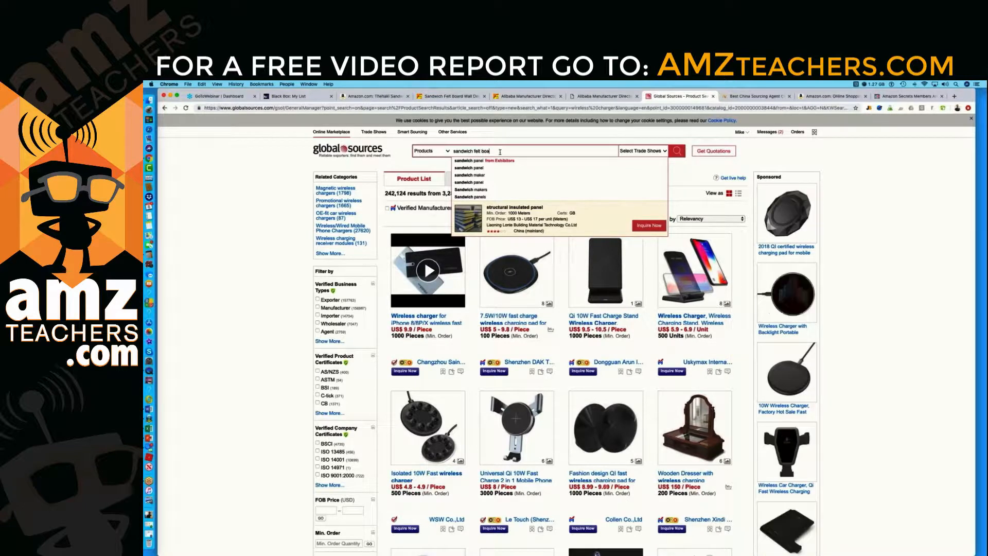
text(rd wall dec)
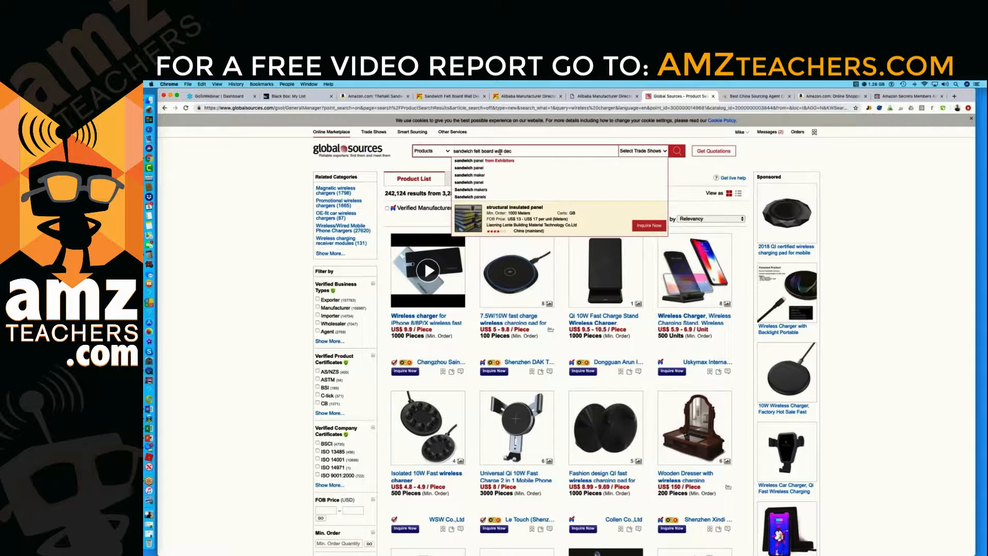
text( ooration)
click(678, 151)
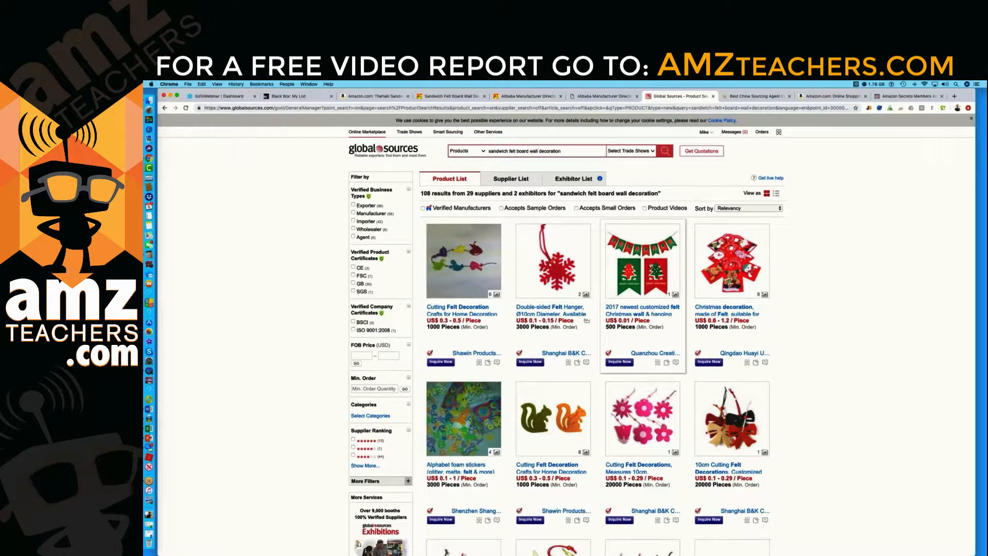
Step: Filter the results to verified manufacturers and look through the product list for a matching felt board
click(424, 208)
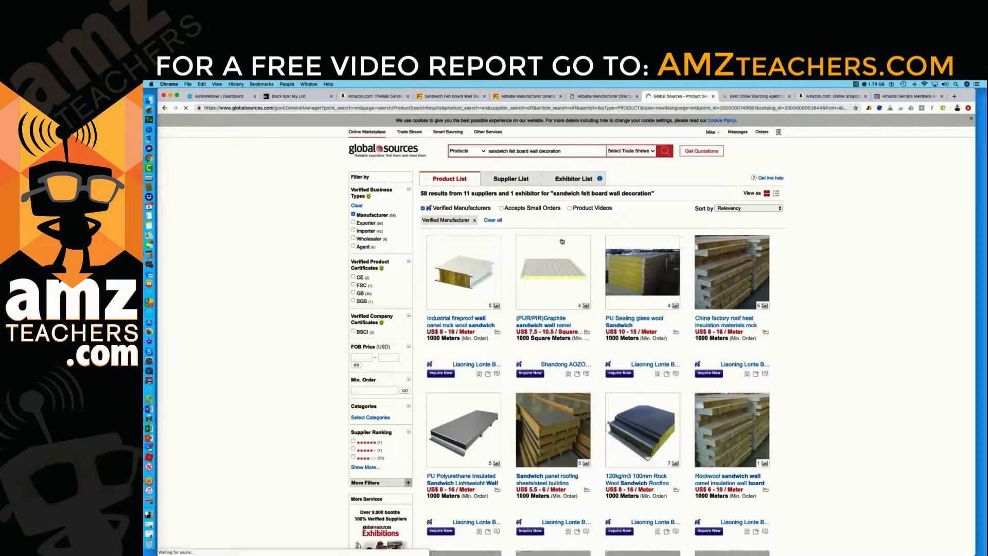
scroll(562, 241, down, 6)
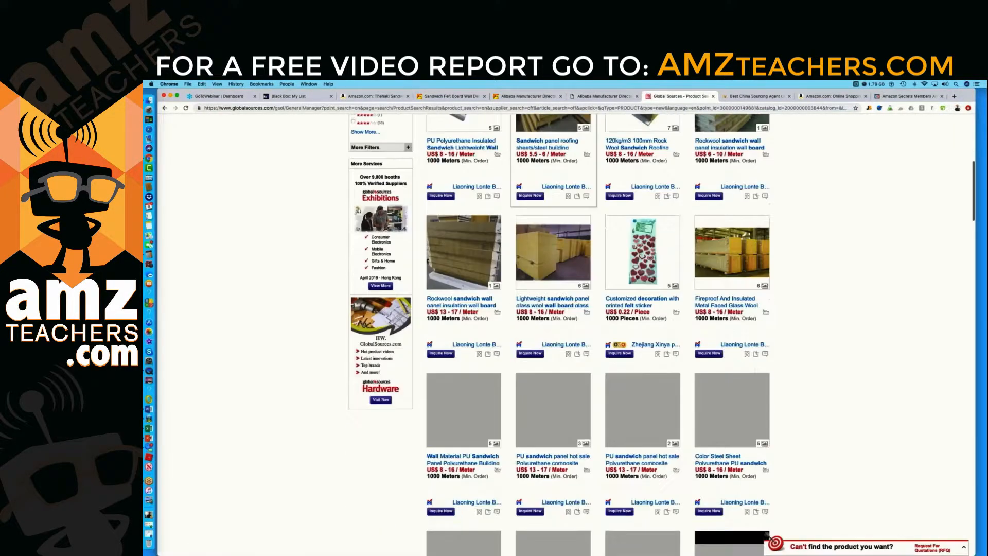
scroll(643, 335, down, 8)
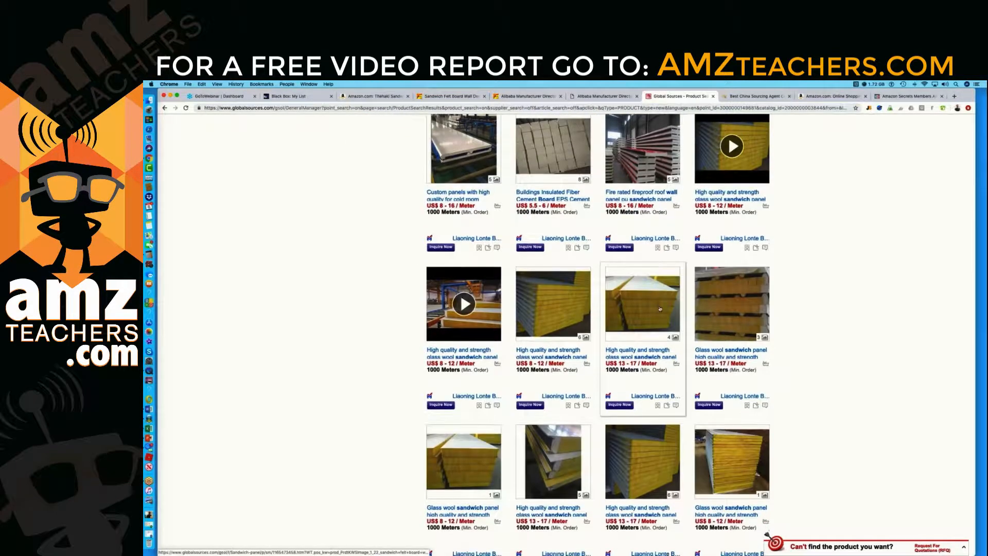
scroll(660, 308, down, 6)
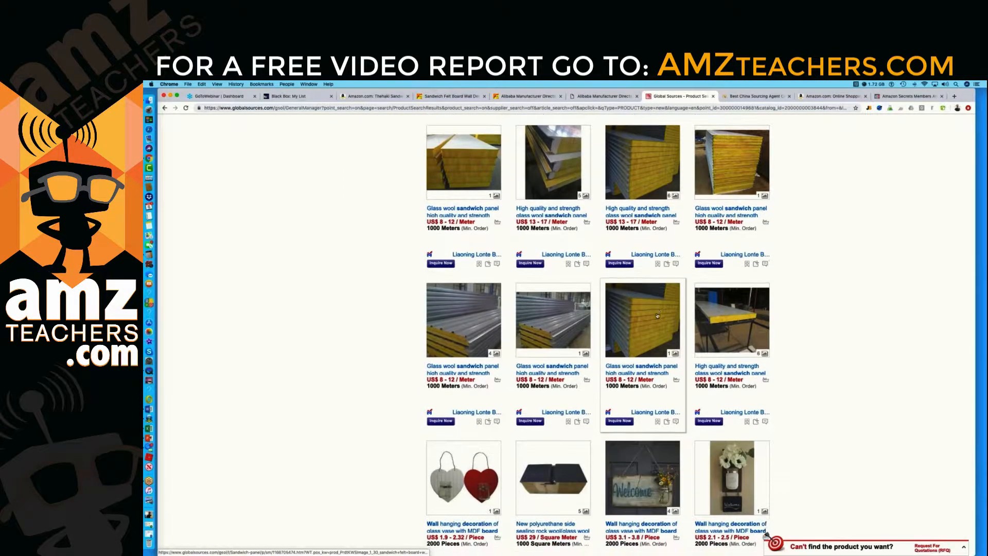
scroll(660, 308, down, 3)
scroll(545, 378, down, 3)
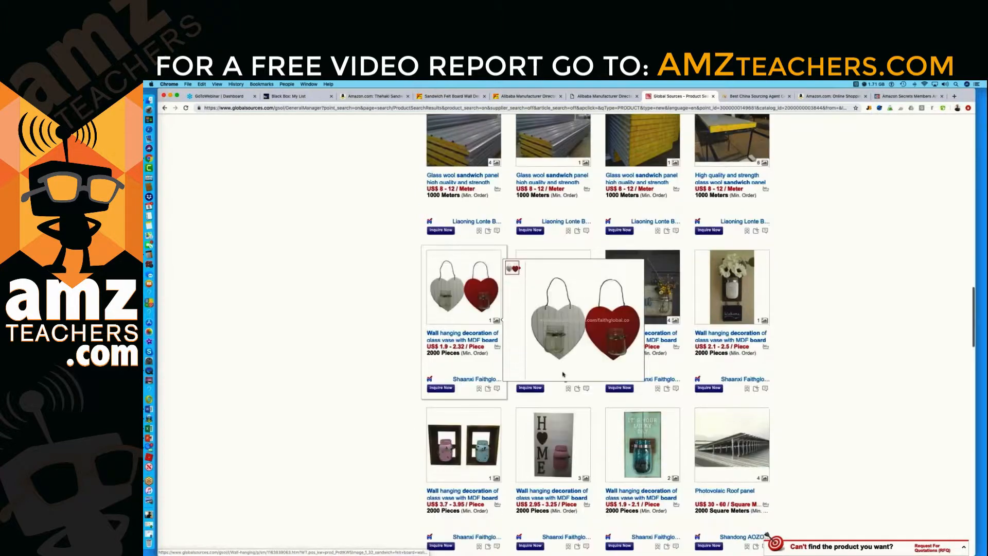
scroll(564, 374, down, 7)
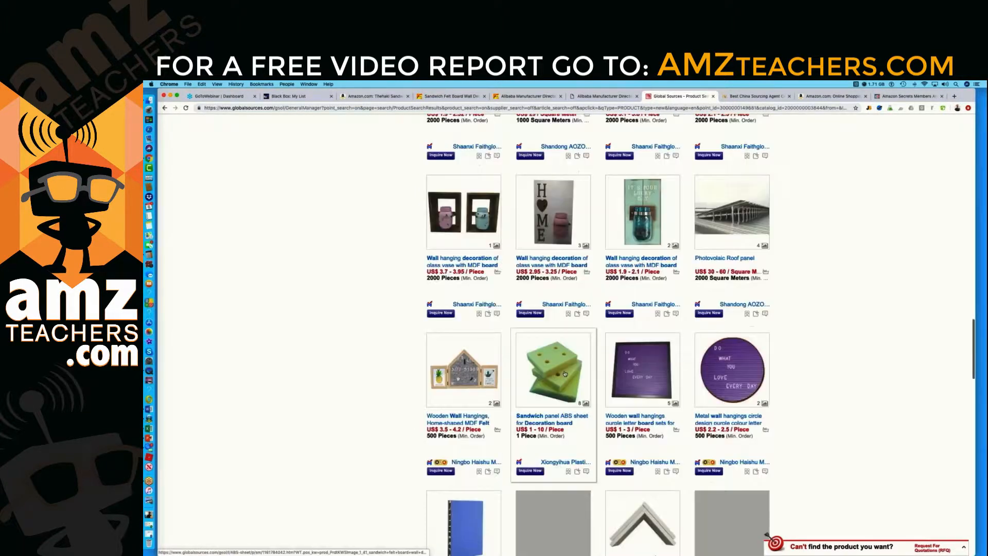
scroll(561, 360, down, 7)
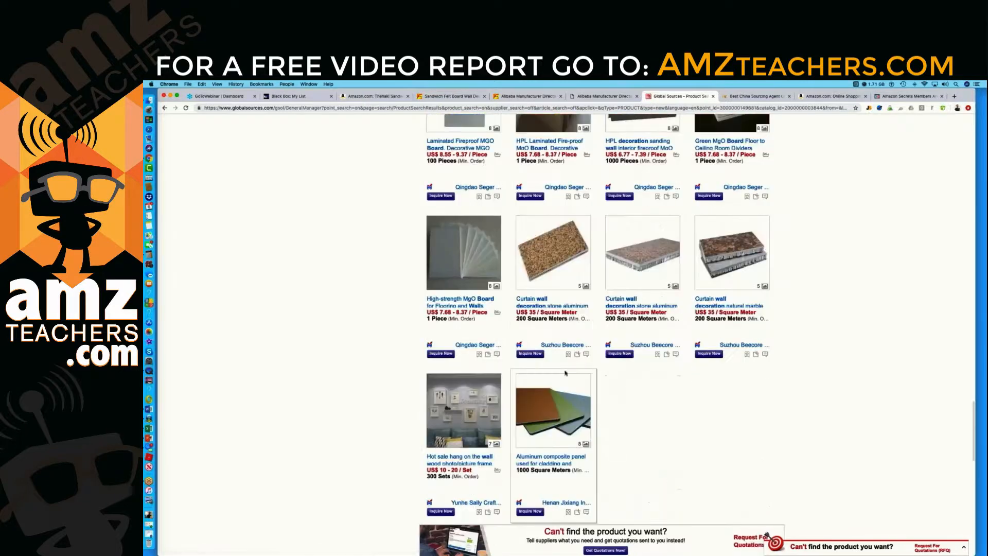
Step: Replace the Global Sources search term with "jump rope" and run the product search
scroll(553, 391, up, 20)
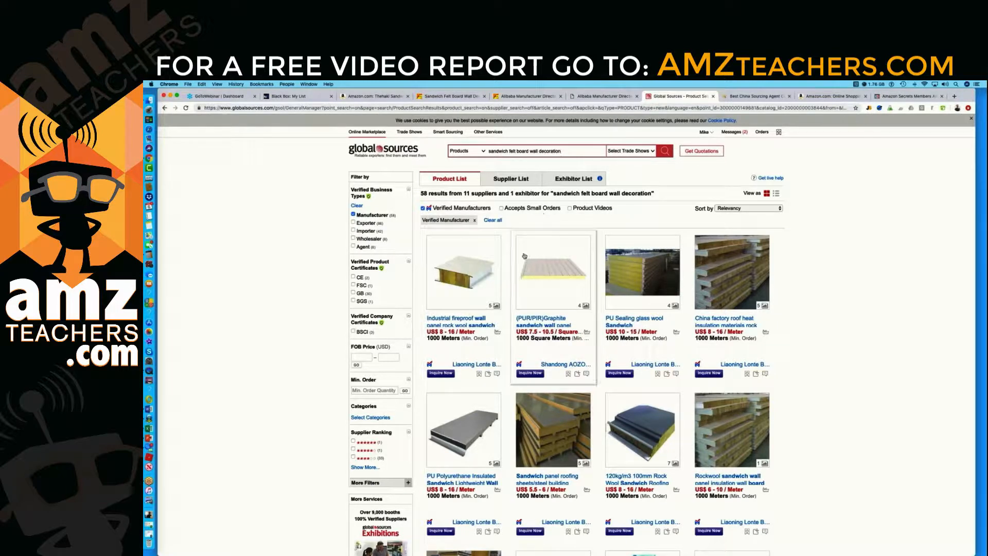
scroll(524, 256, down, 2)
scroll(524, 256, up, 2)
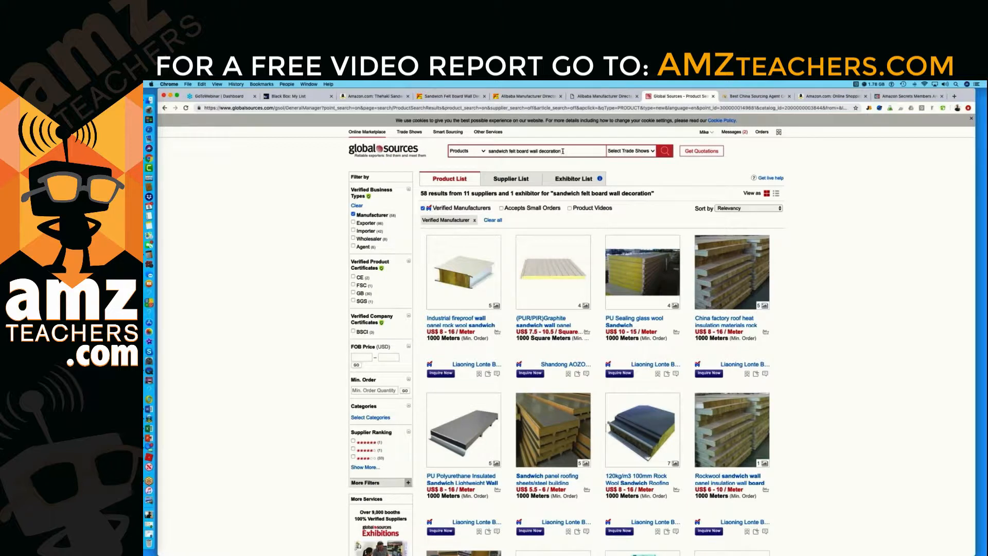
drag(566, 151, 484, 153)
text(jump )
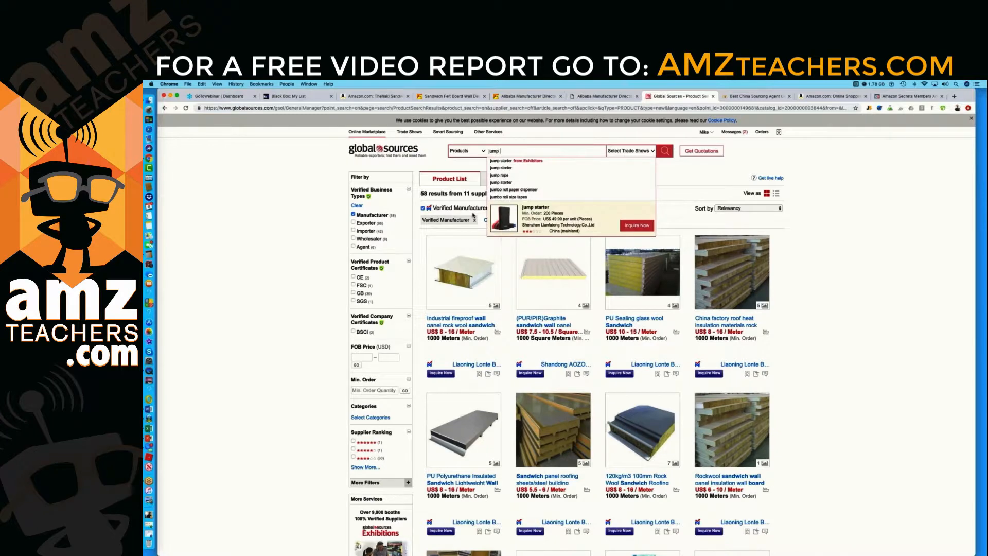
text(rope)
key(Return)
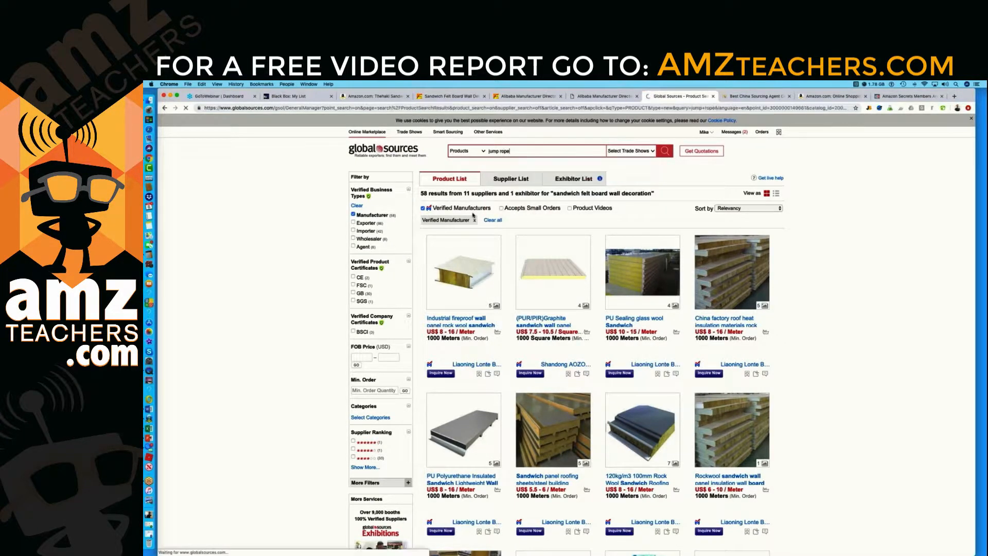
Step: Look through the jump rope product list for supplier prices and minimum orders
scroll(663, 317, down, 5)
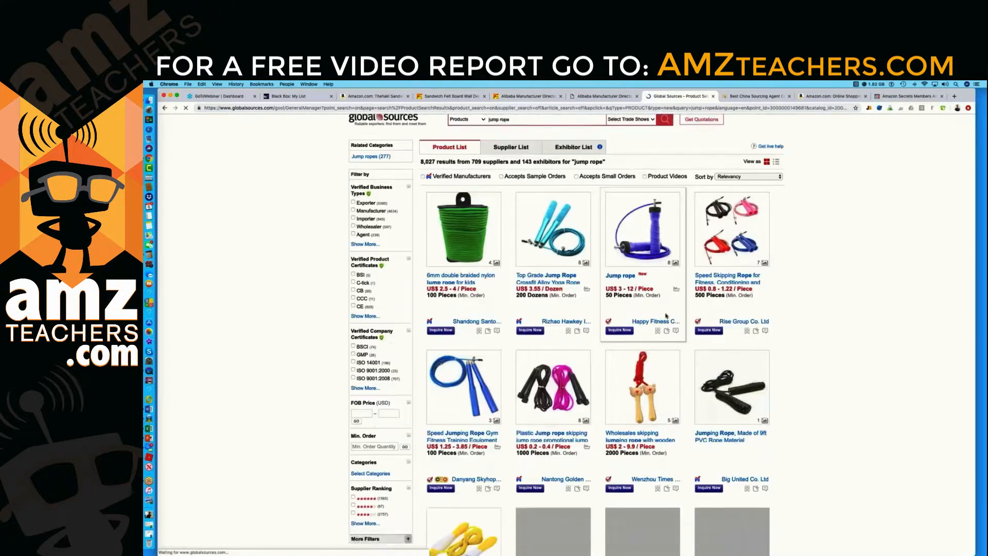
scroll(665, 316, down, 6)
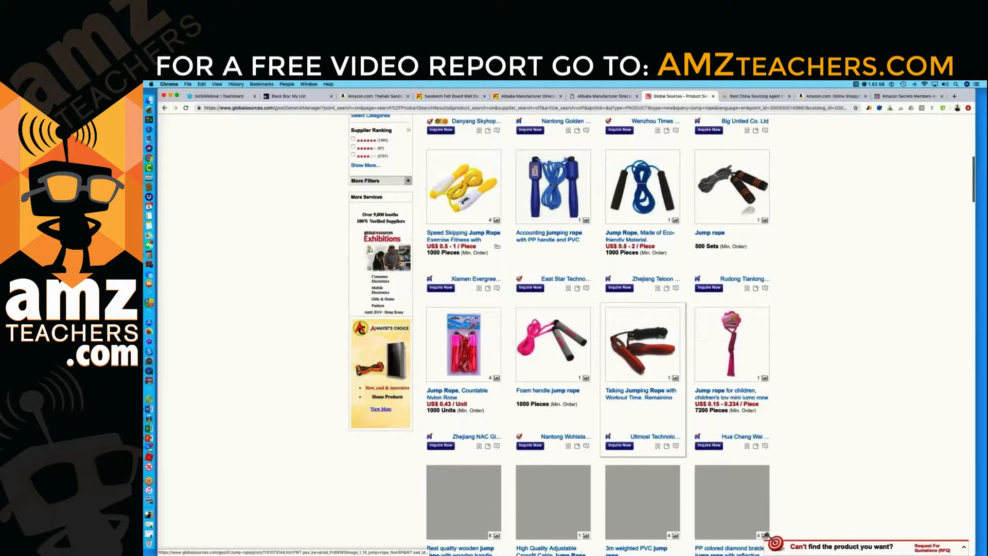
scroll(665, 316, up, 10)
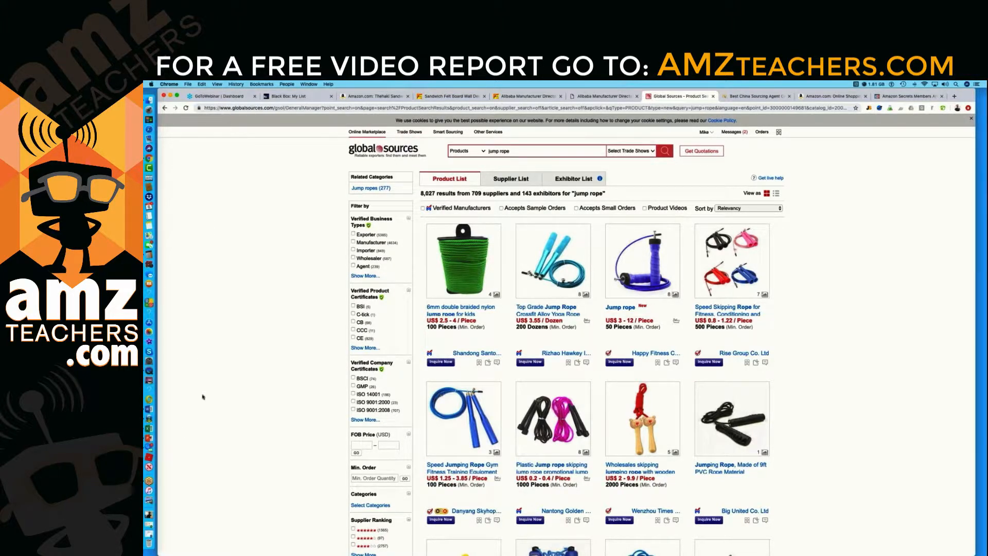
Step: Switch to the margin presentation slide, then to the product sourcing calculator workbook in Excel and show its beginning
click(150, 438)
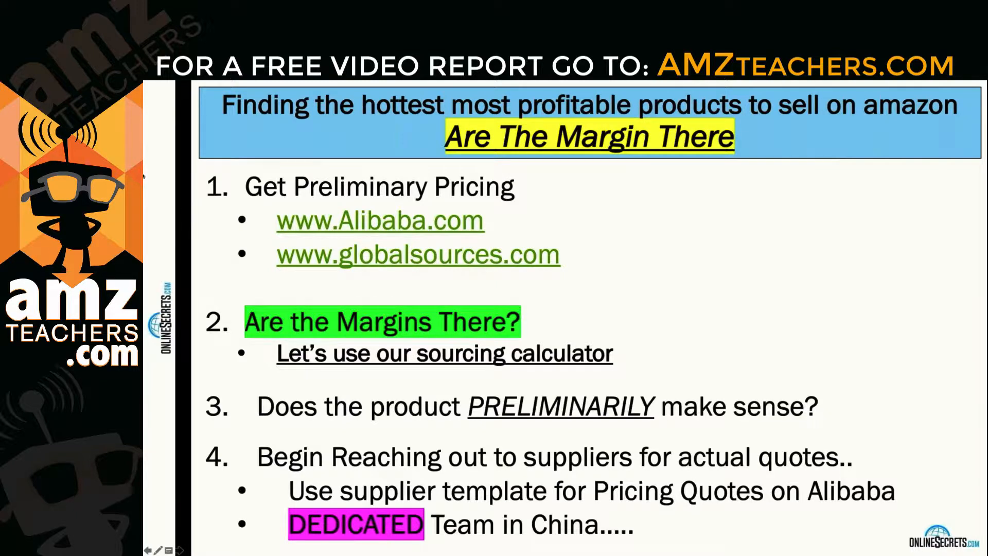
mouse_move(144, 178)
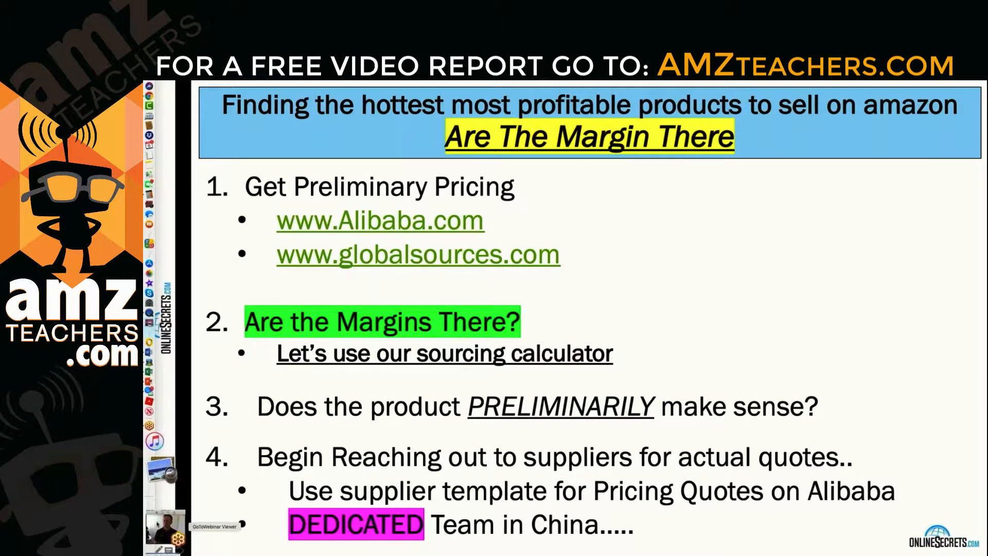
click(159, 525)
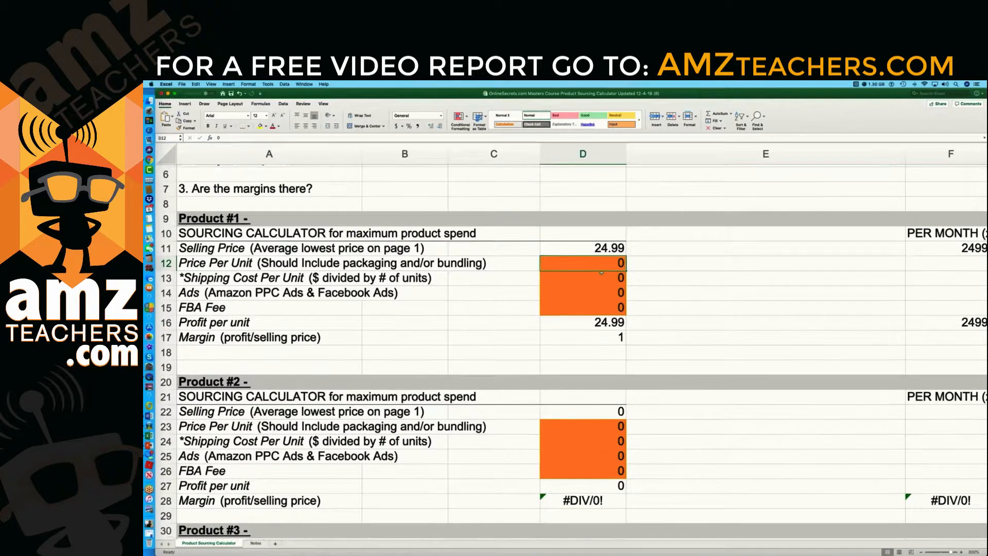
scroll(601, 271, up, 5)
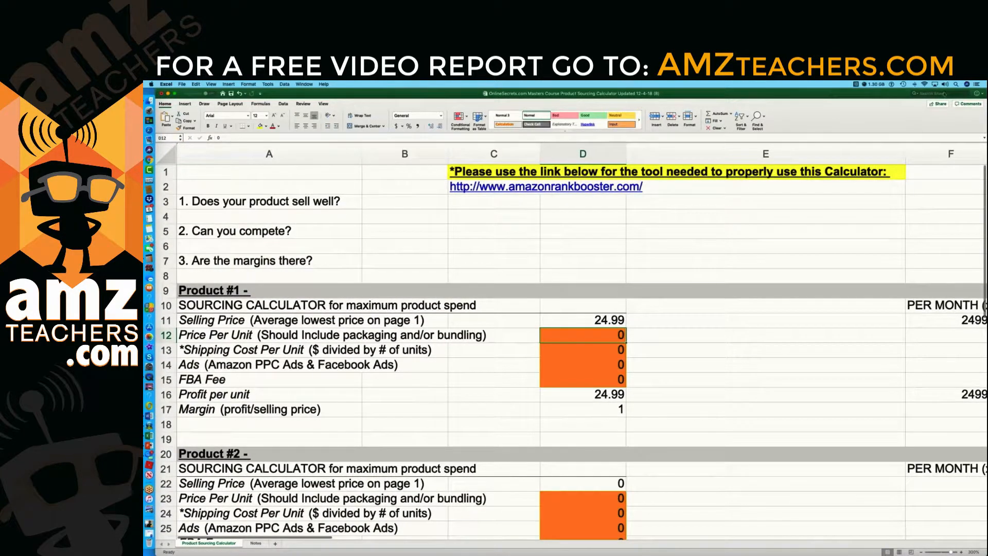
drag(836, 94, 836, 100)
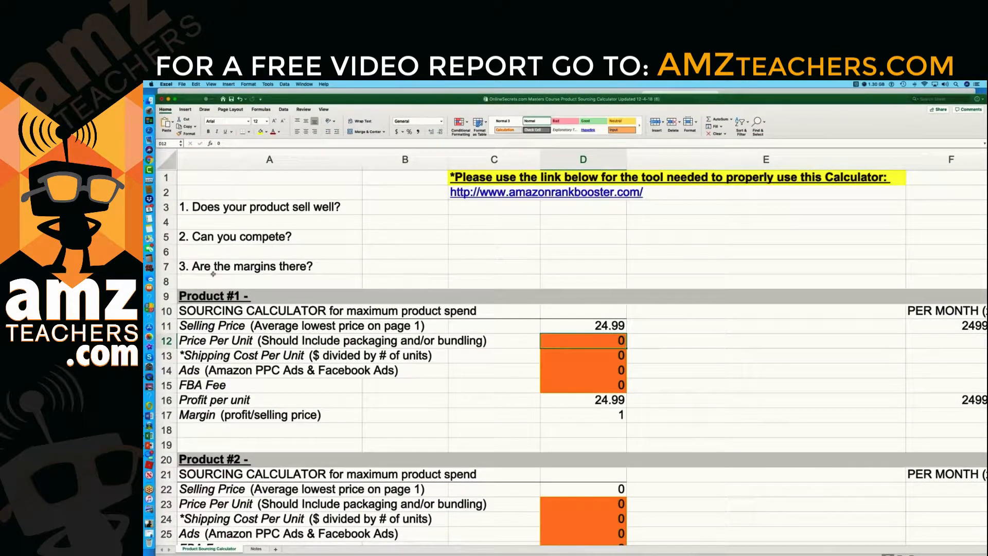
Step: Open the Calculator app beside the workbook and set Product #1's price per unit to 1.50
click(150, 260)
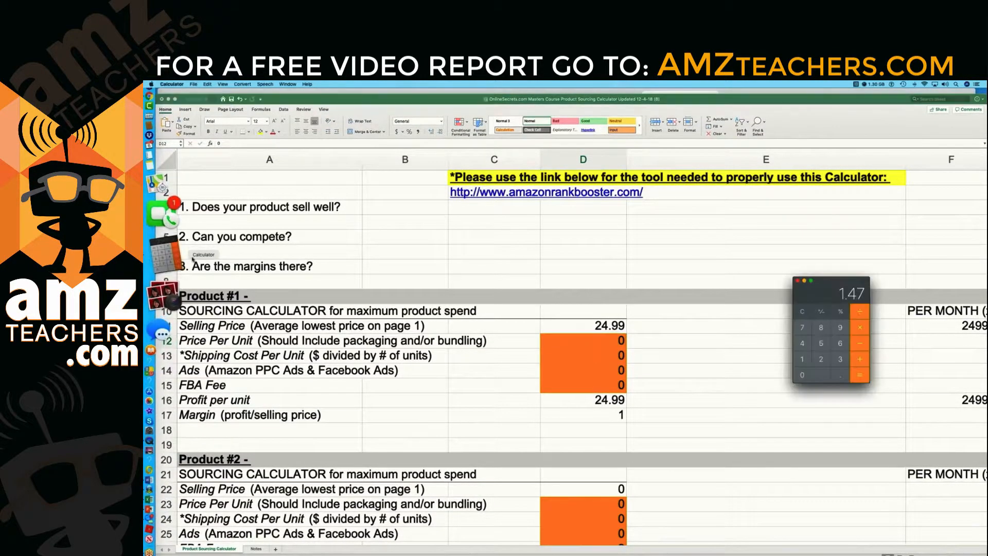
drag(832, 281, 787, 313)
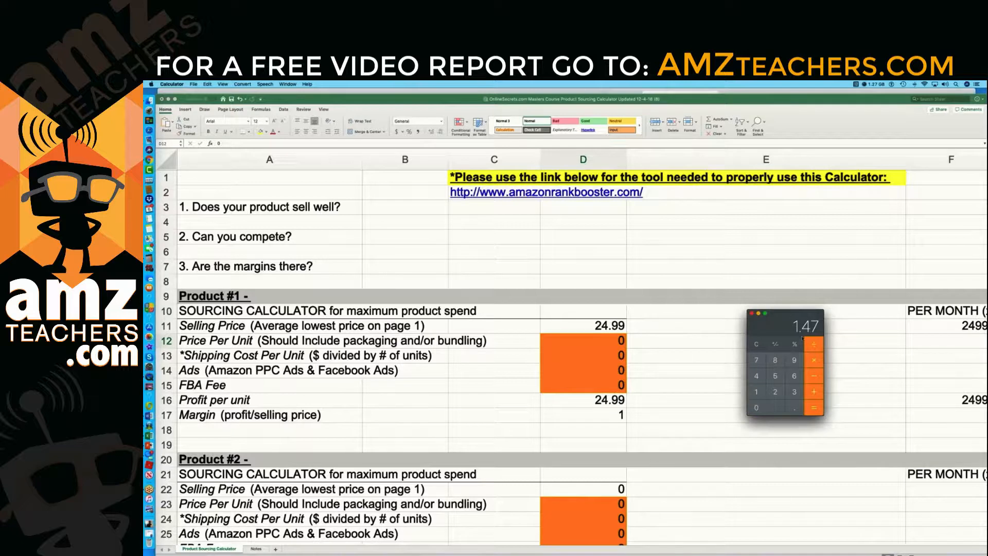
click(615, 341)
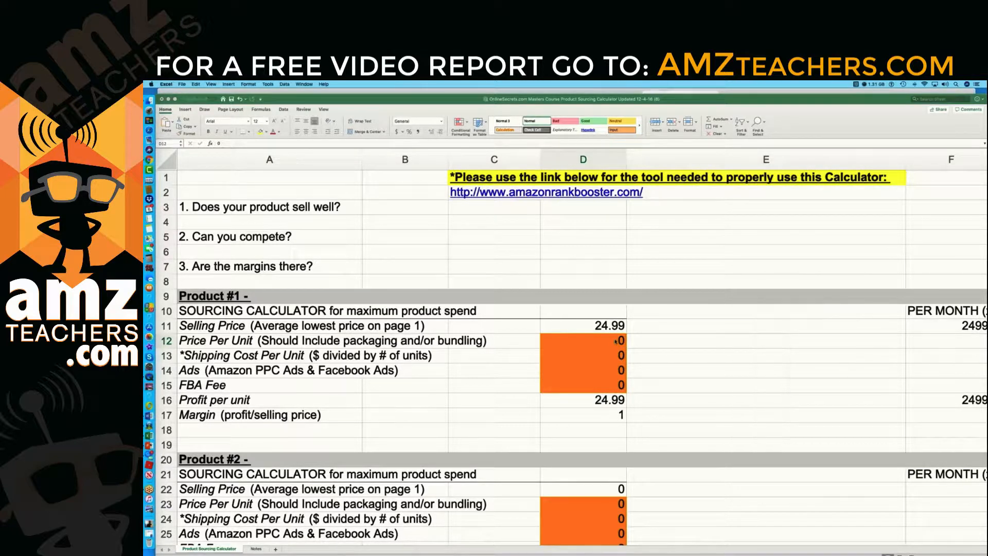
double_click(615, 341)
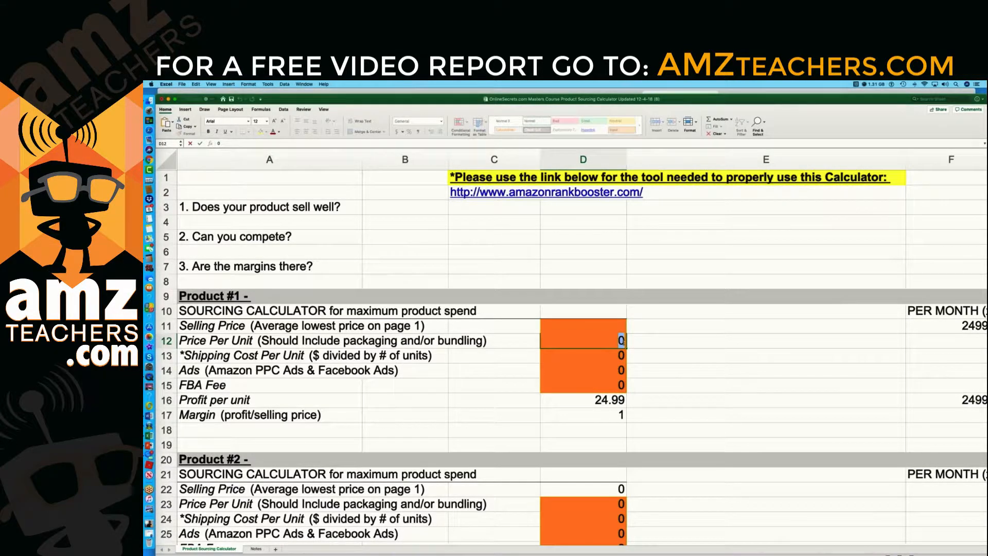
text(1.50)
click(604, 365)
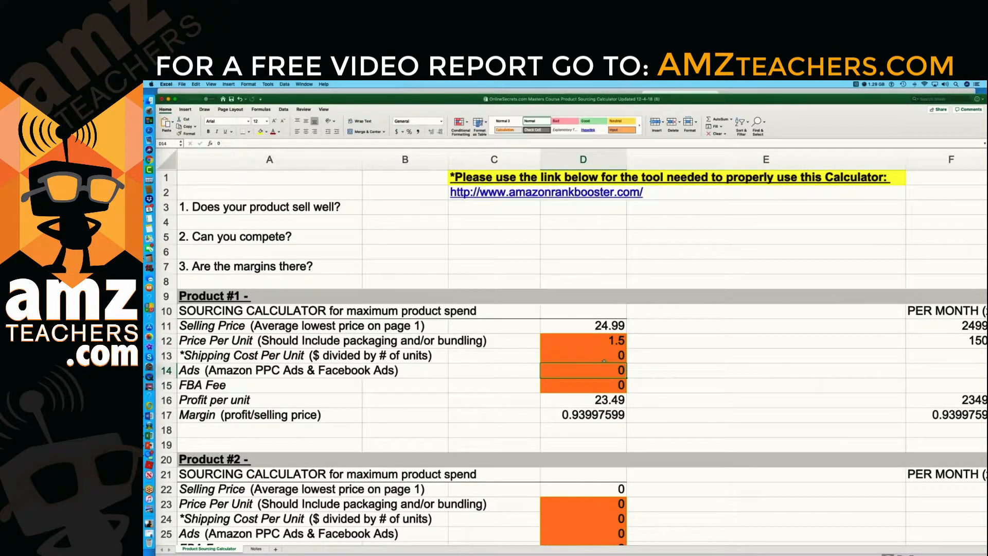
Step: Set Product #1's shipping cost per unit to 1.00 and its ads cost to 2
double_click(597, 358)
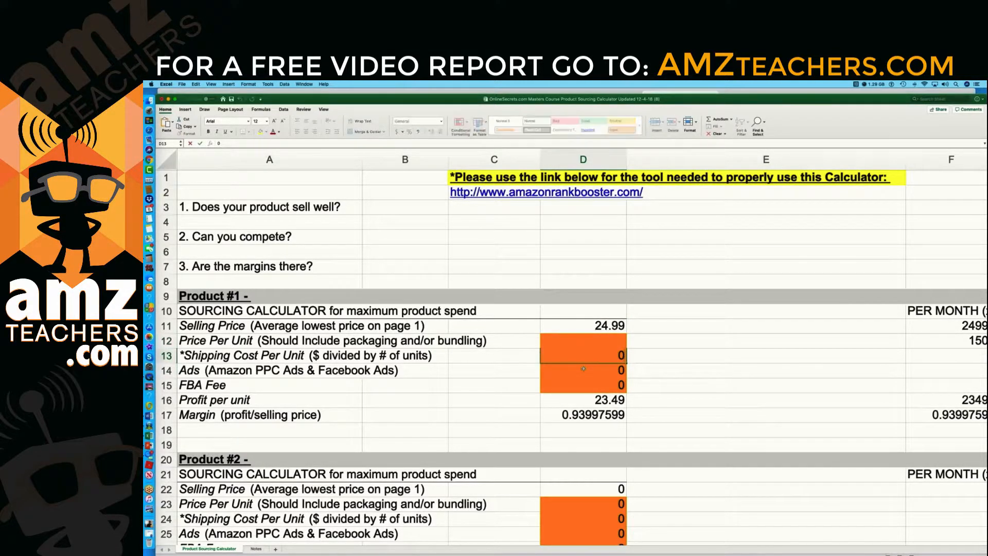
key(BackSpace)
text(1.00)
key(Return)
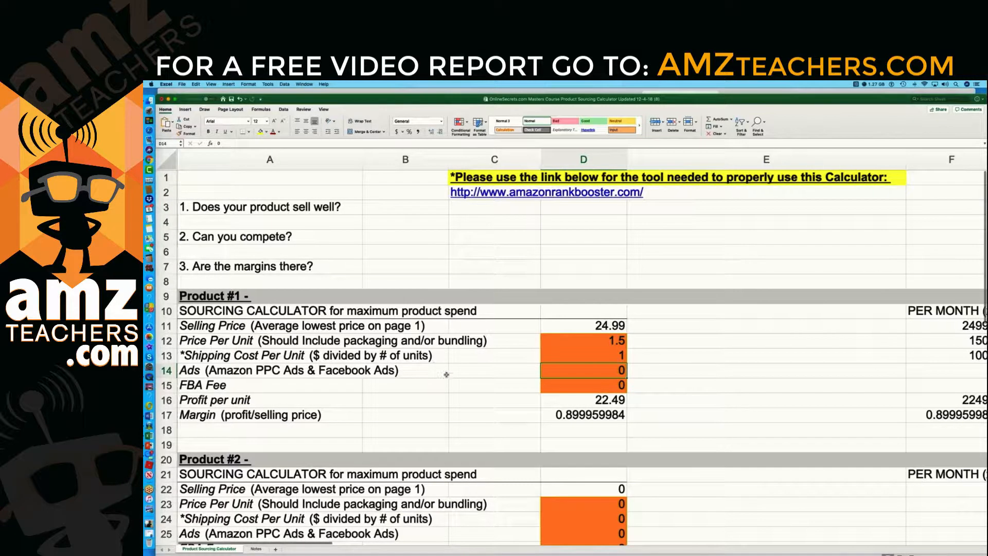
text(2)
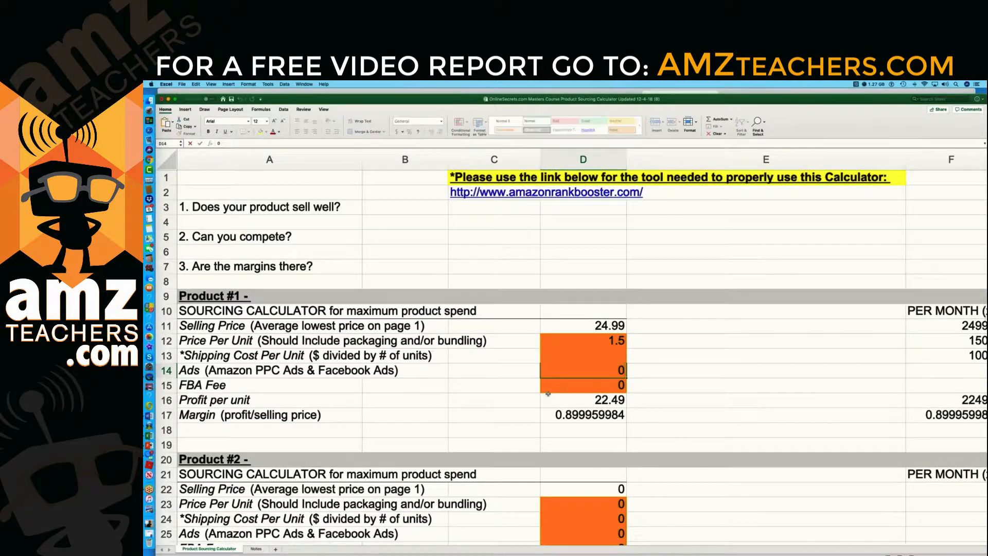
click(523, 395)
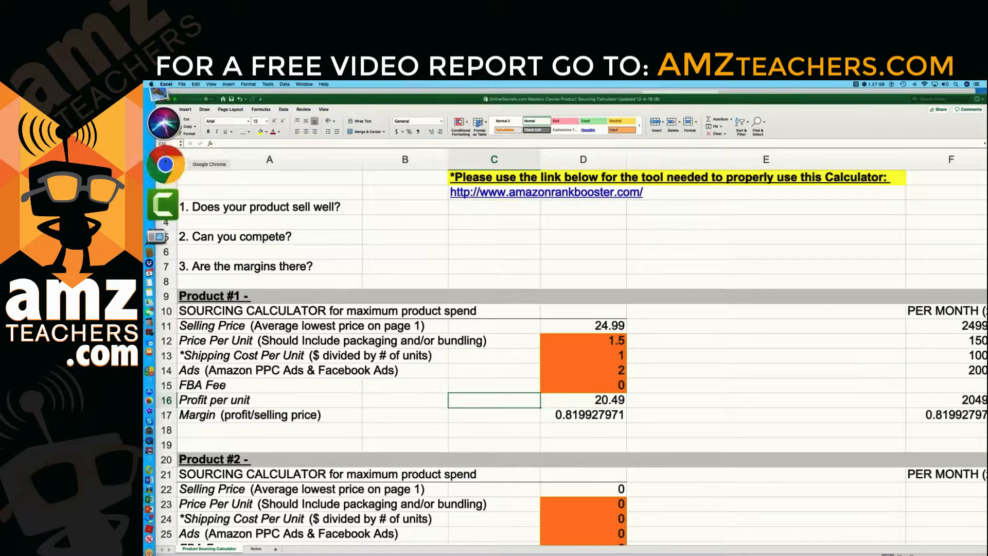
Step: Switch to Chrome and examine the FBA fees in the revenue calculator on the Thehaki sandwich felt board's Amazon listing
click(162, 154)
click(288, 96)
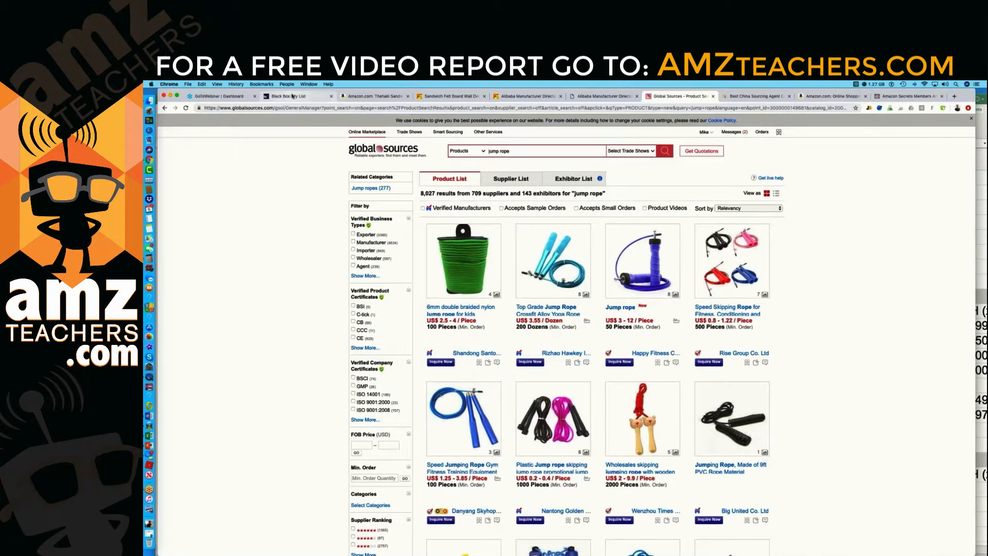
click(366, 96)
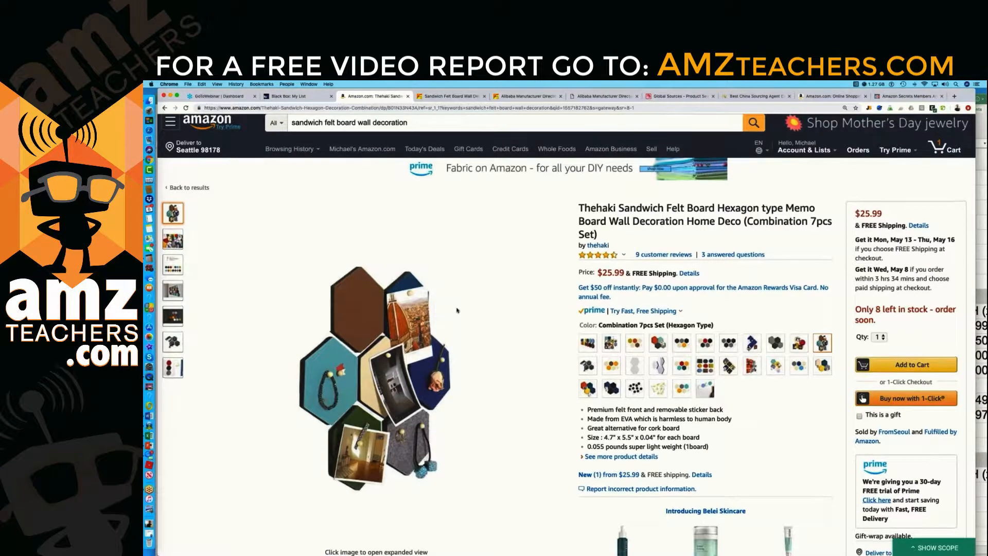
scroll(492, 318, down, 10)
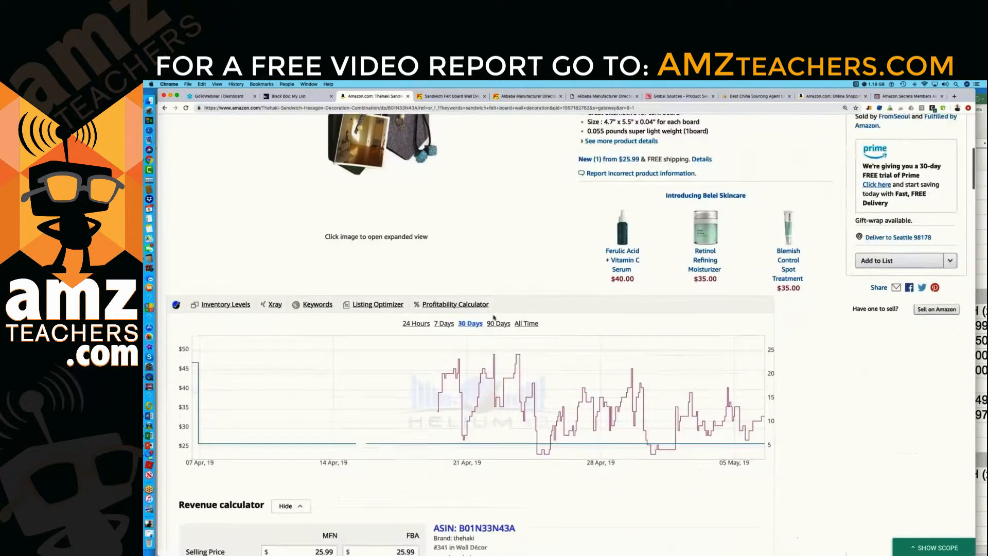
scroll(415, 303, down, 2)
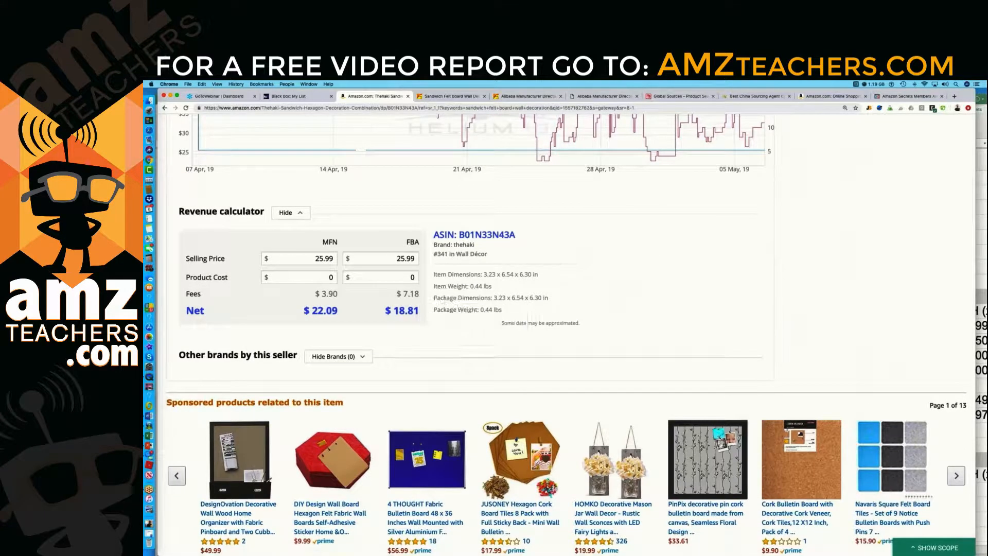
scroll(484, 341, up, 12)
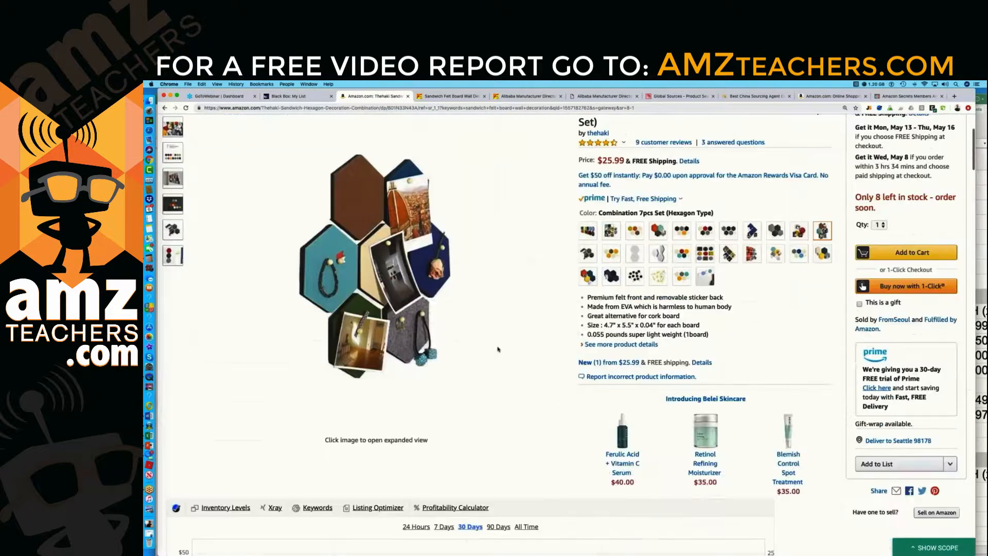
scroll(447, 336, down, 10)
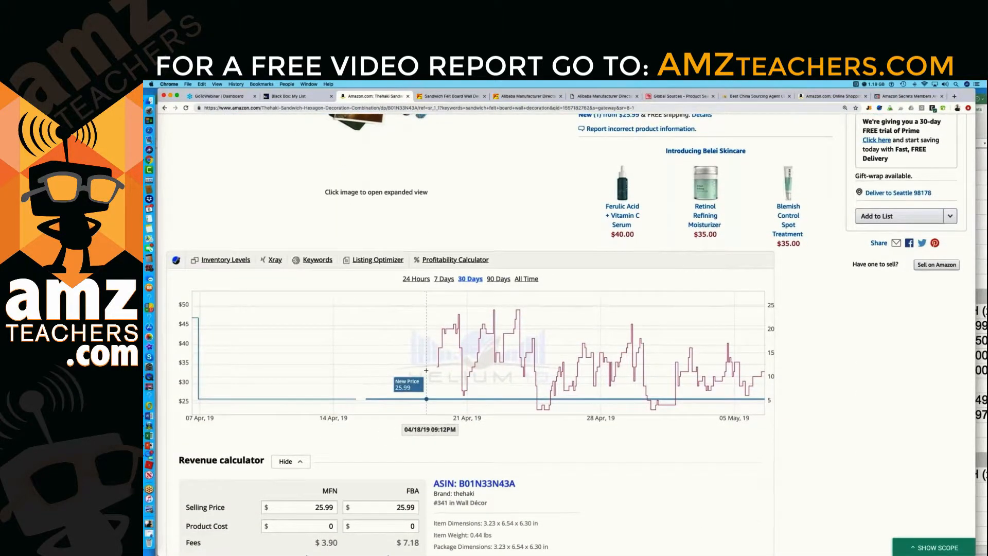
scroll(422, 356, down, 5)
scroll(468, 383, down, 2)
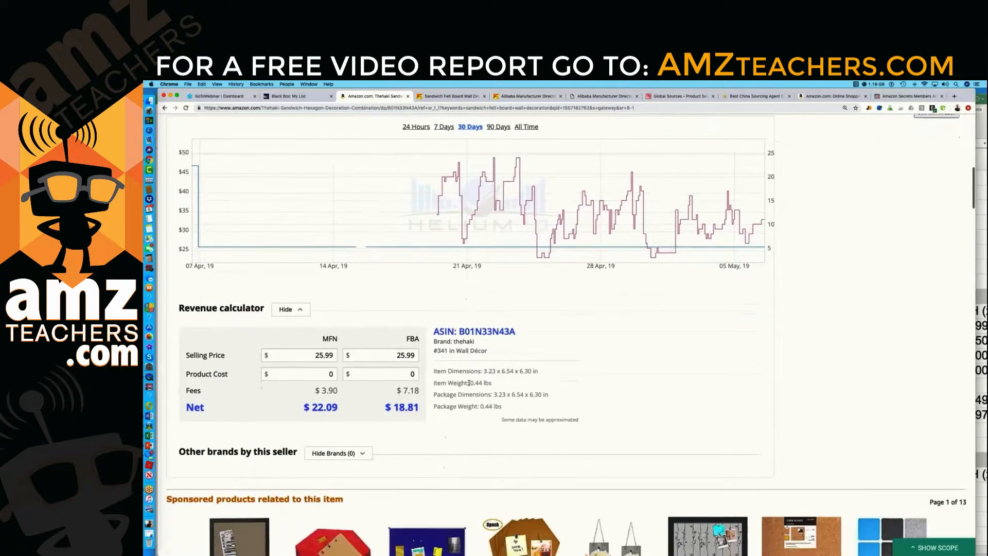
scroll(437, 375, up, 4)
scroll(368, 362, down, 7)
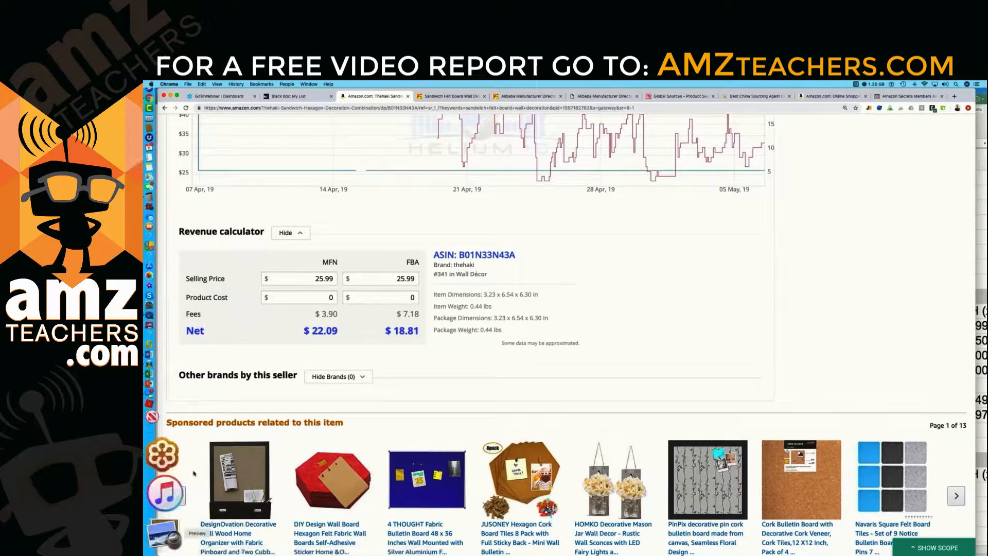
Step: Return to the Excel sourcing calculator and set Product #1's FBA fee to 7.18
click(150, 436)
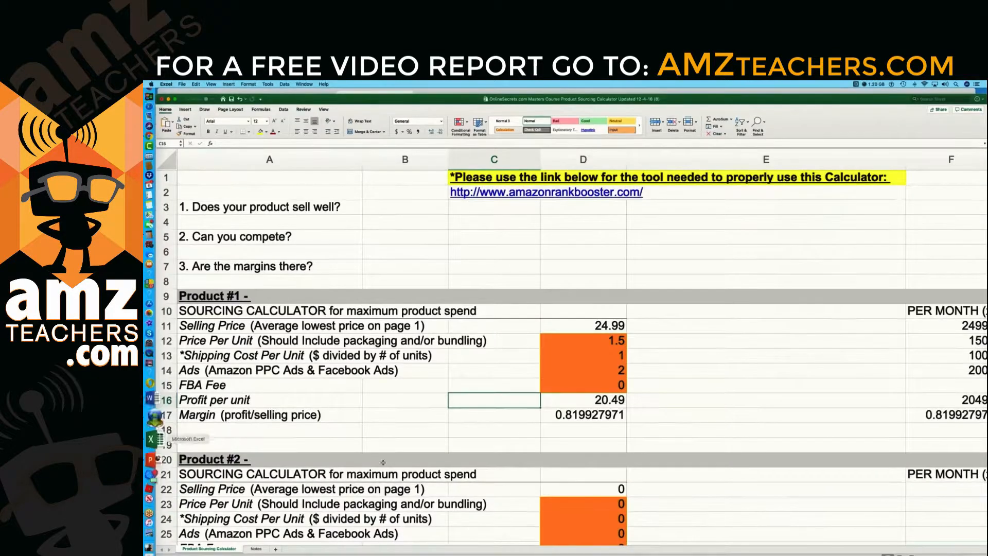
click(623, 386)
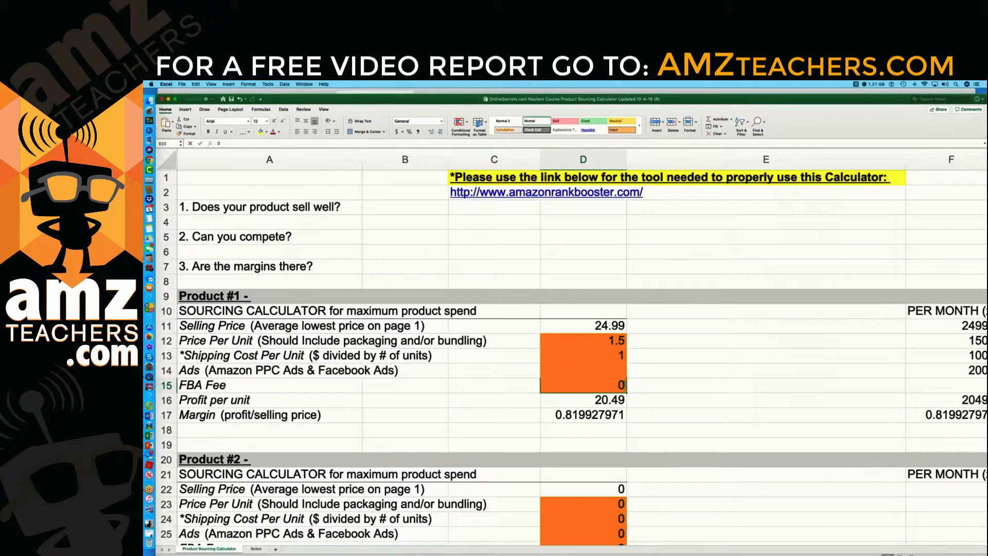
key(BackSpace)
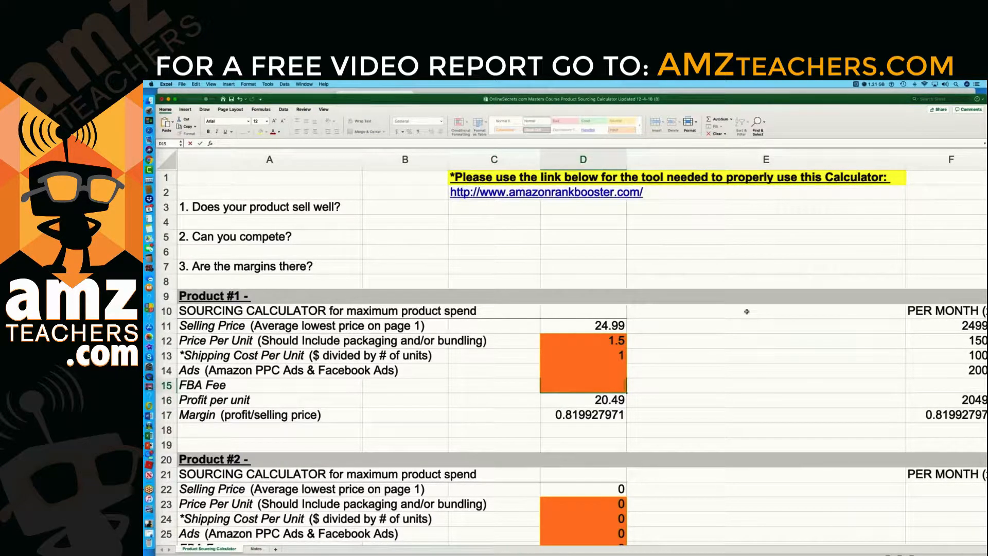
text(7.18)
click(686, 400)
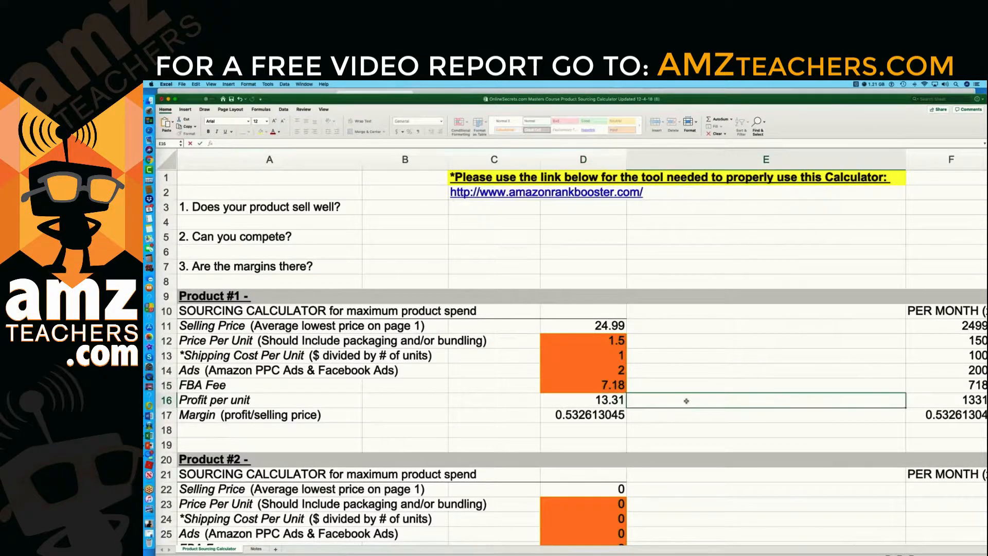
Step: Switch from the workbook back to the presentation slide on product margins
click(982, 92)
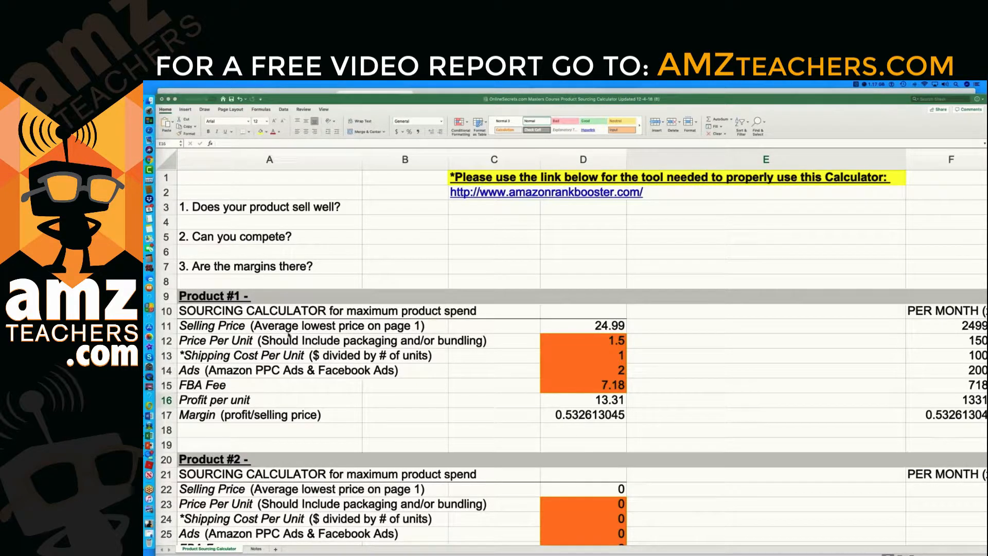
click(154, 449)
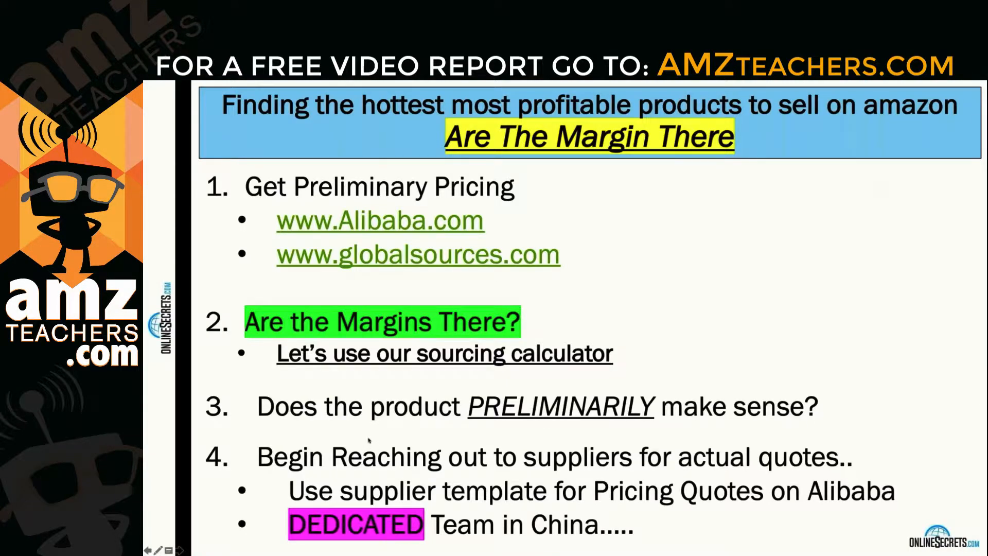